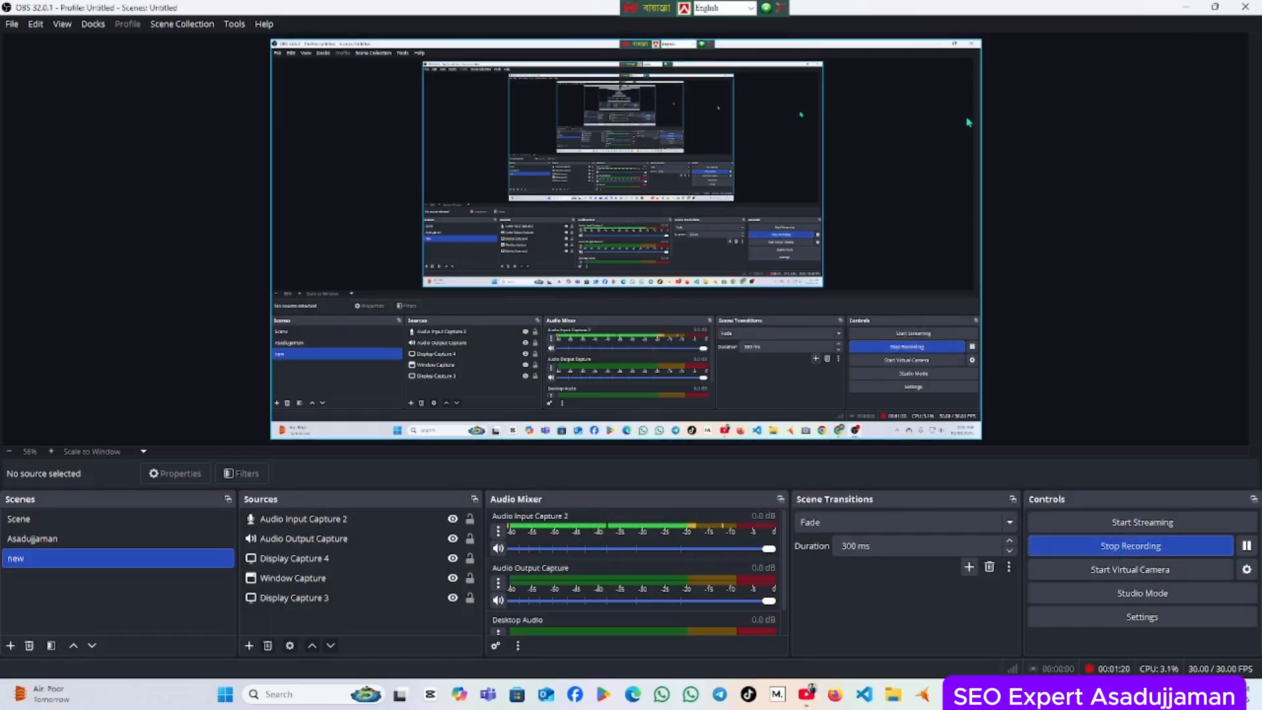
# Minimize the recording window and switch to Google Chrome.
pyautogui.click(1186, 13)
pyautogui.click(1177, 9)
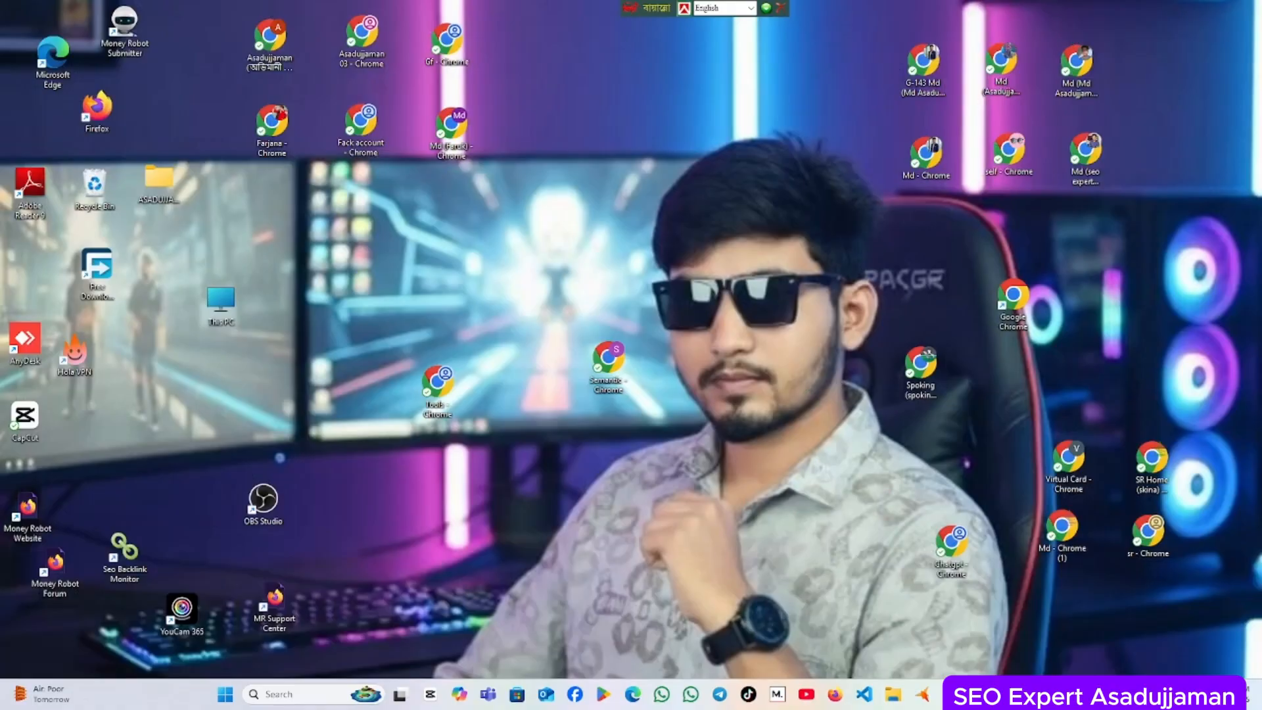
pyautogui.click(1037, 695)
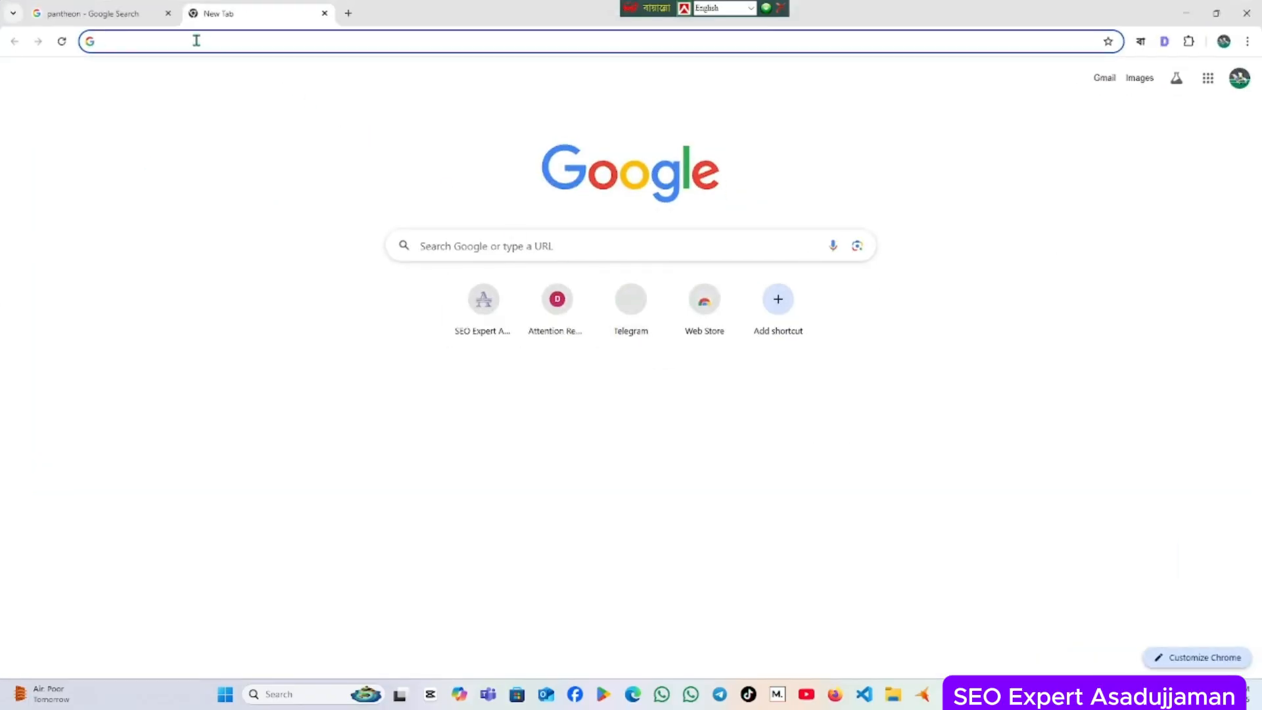
# Search Google for "phanteon".
pyautogui.click(161, 41)
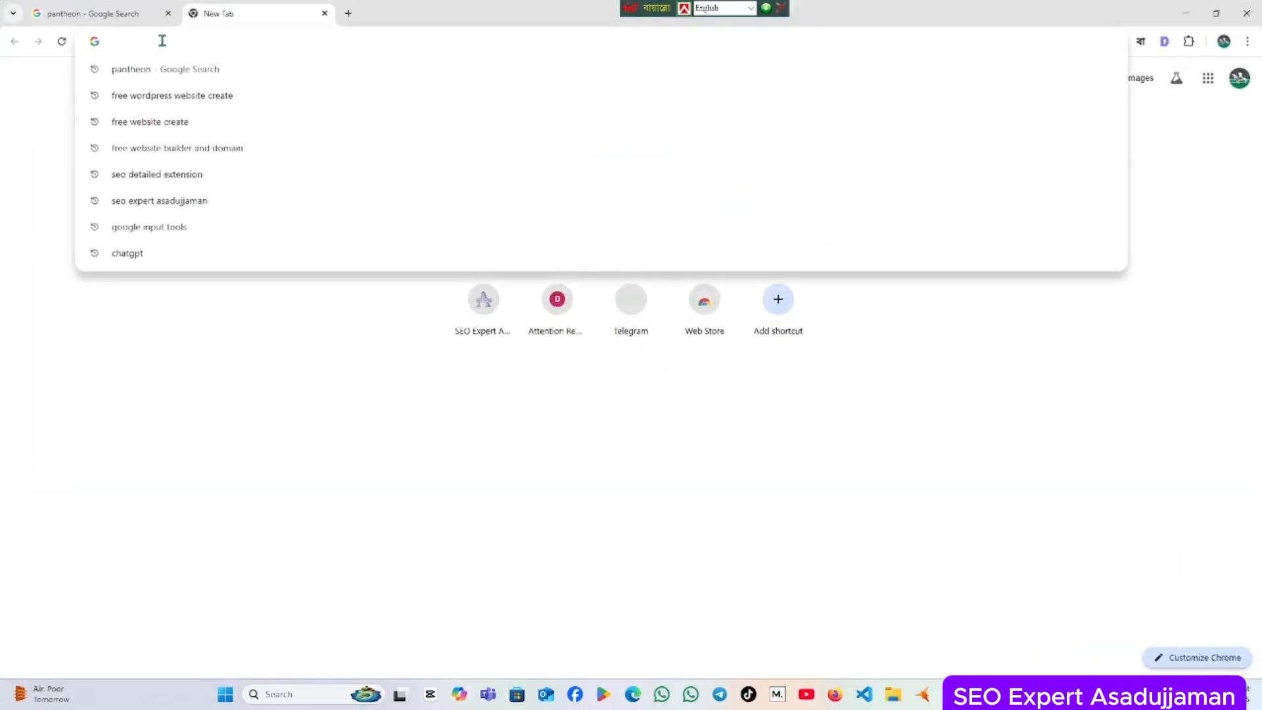
pyautogui.write('ph')
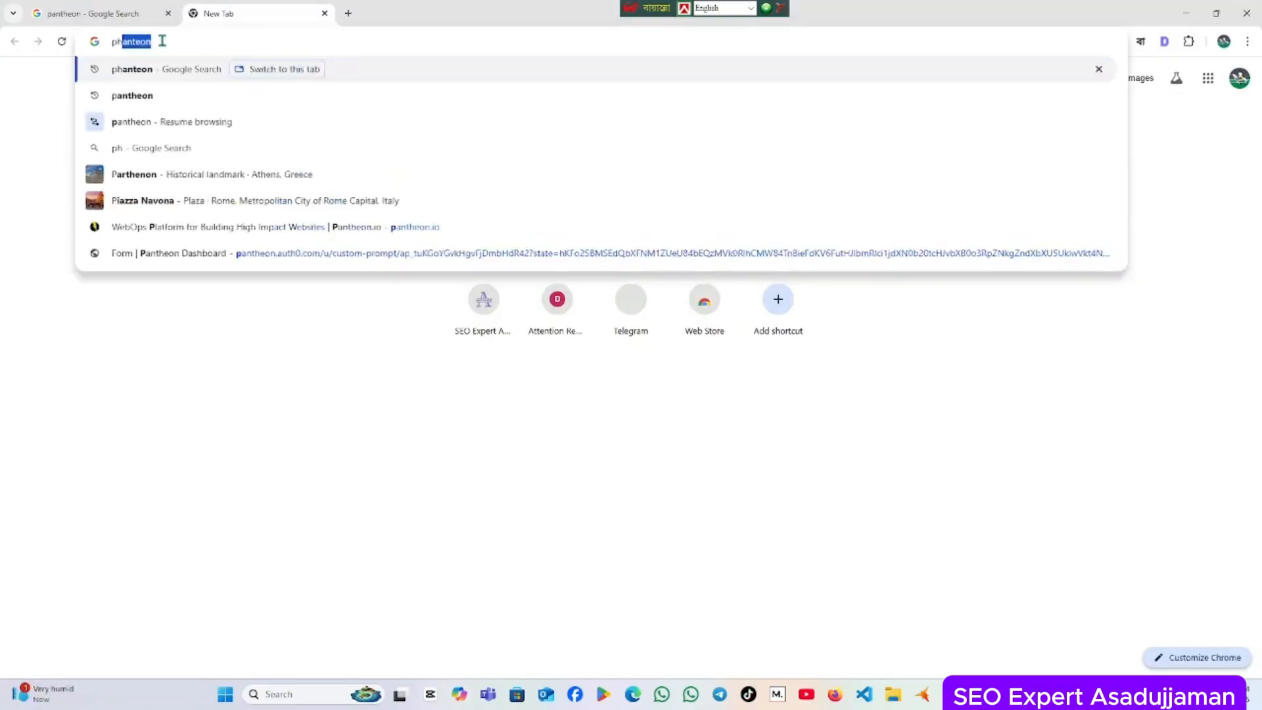
pyautogui.write('ant')
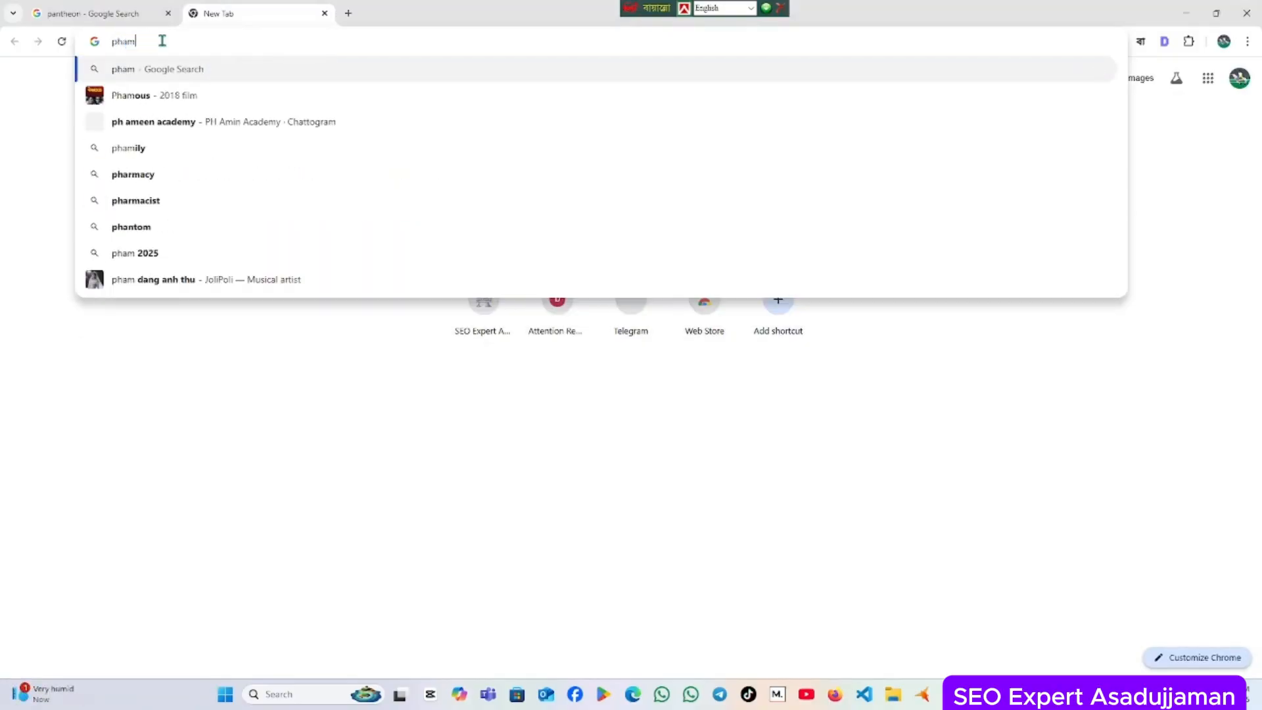
pyautogui.write('e')
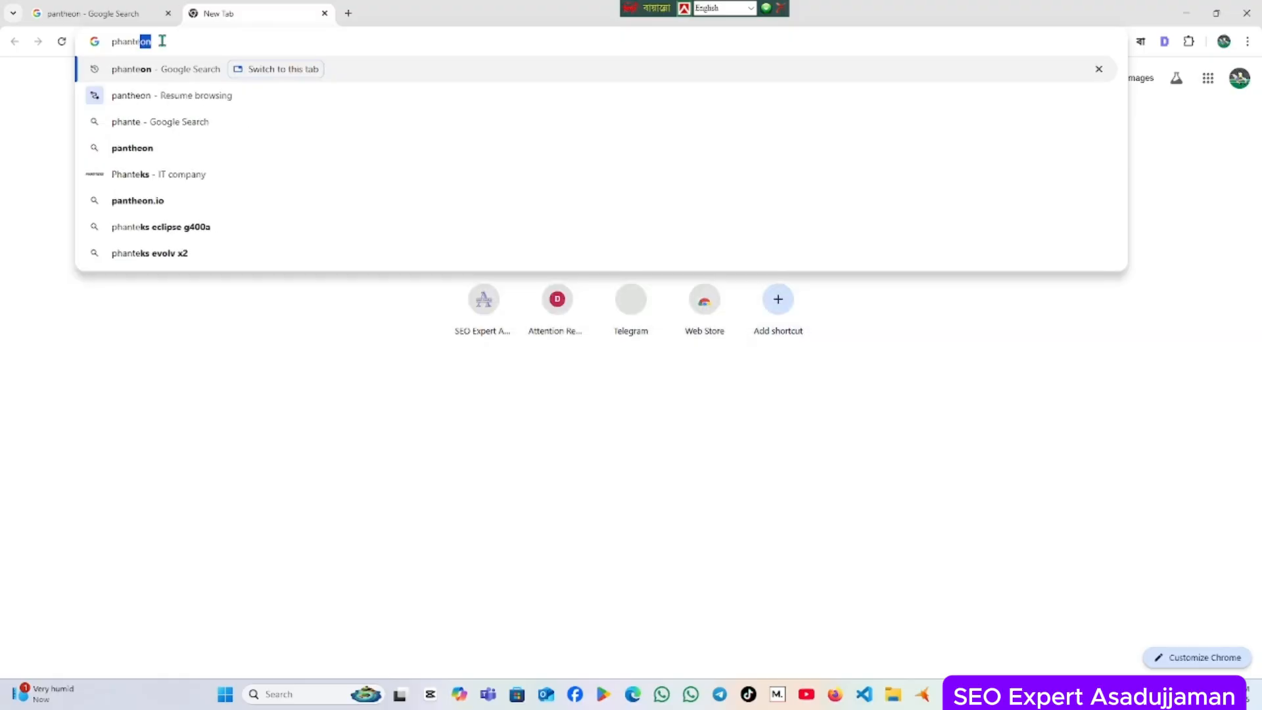
pyautogui.write('on')
pyautogui.press('Return')
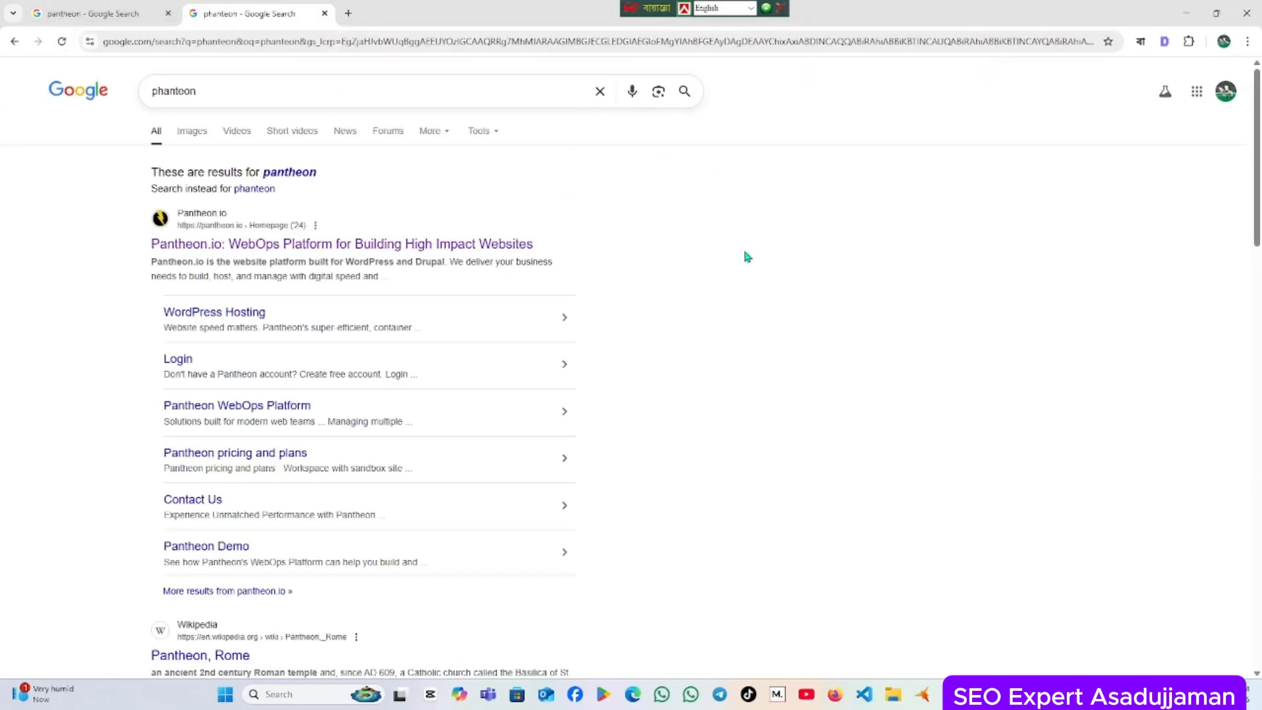
# Open the Pantheon.io website from the search results and log in with the Google account.
pyautogui.click(304, 246)
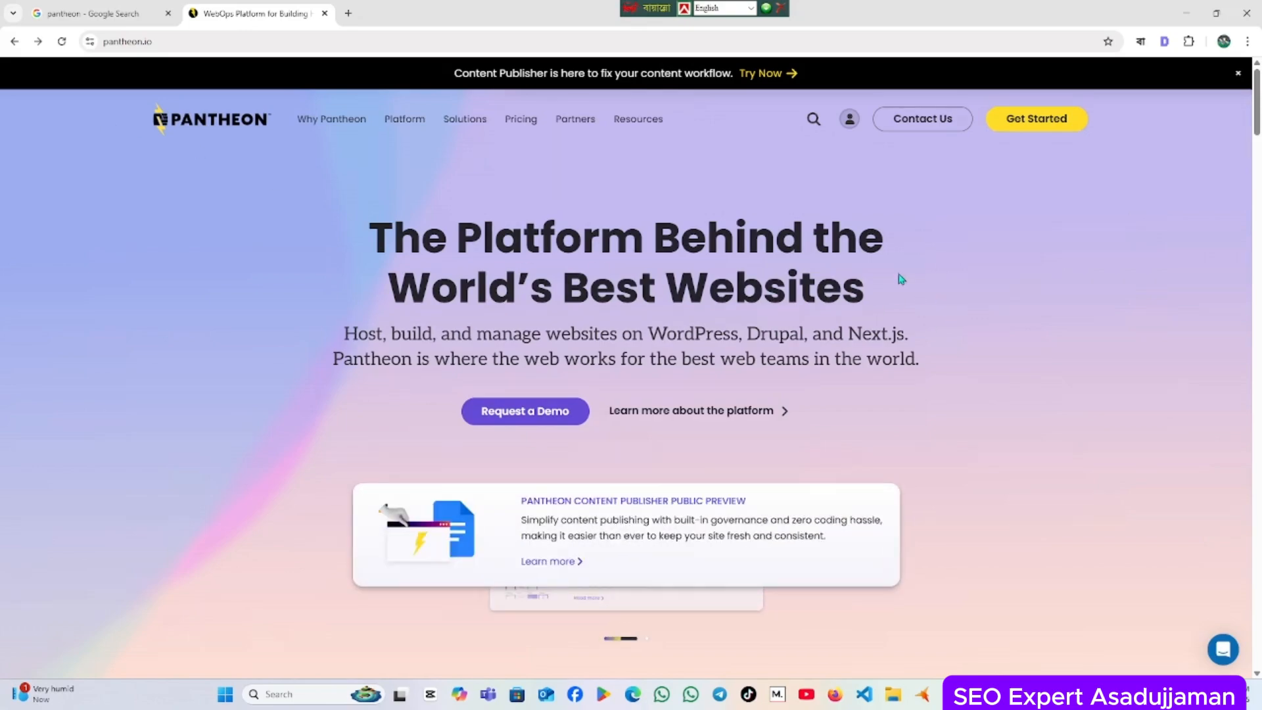
pyautogui.click(852, 120)
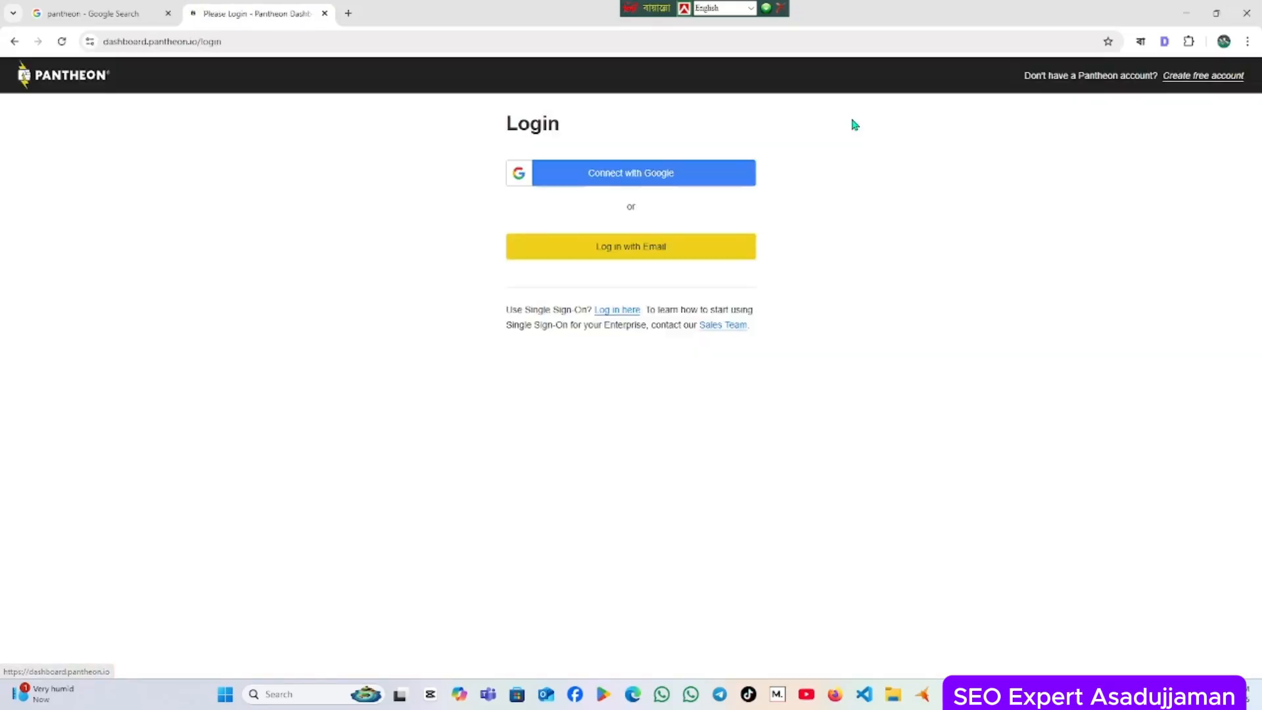
pyautogui.click(672, 176)
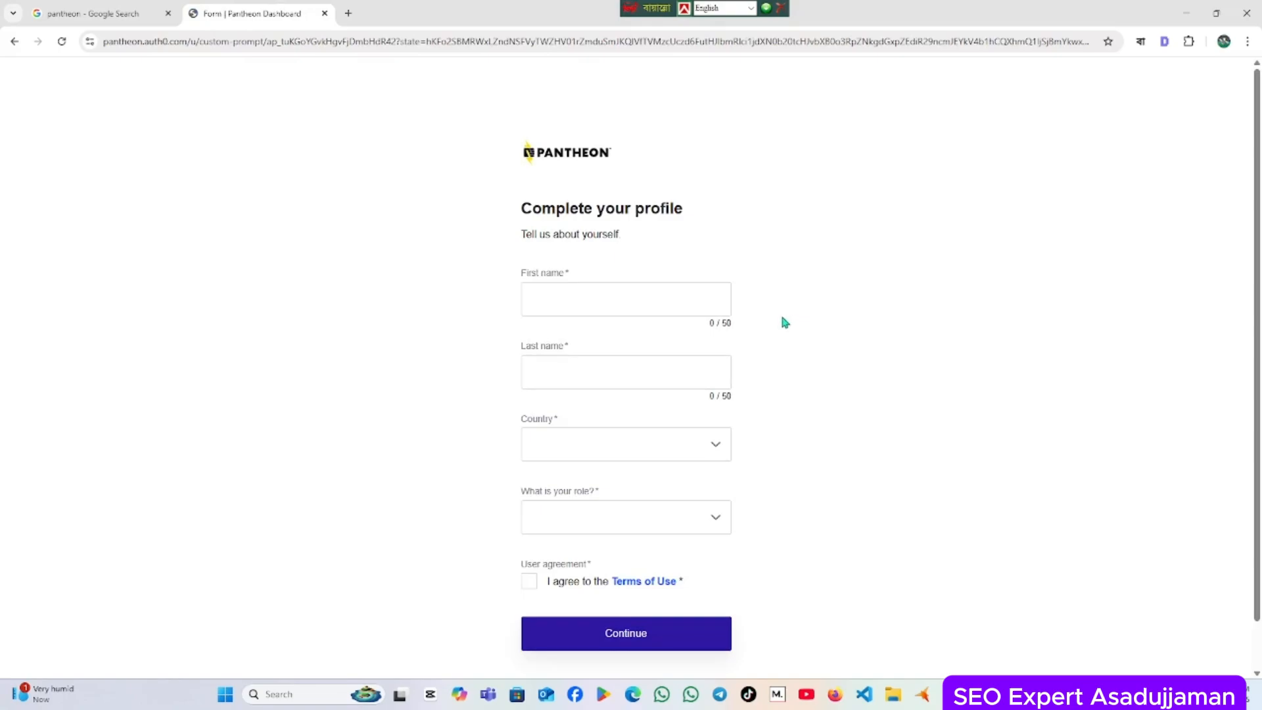
# Enter the account holder's first name and last name in the profile form.
pyautogui.click(565, 297)
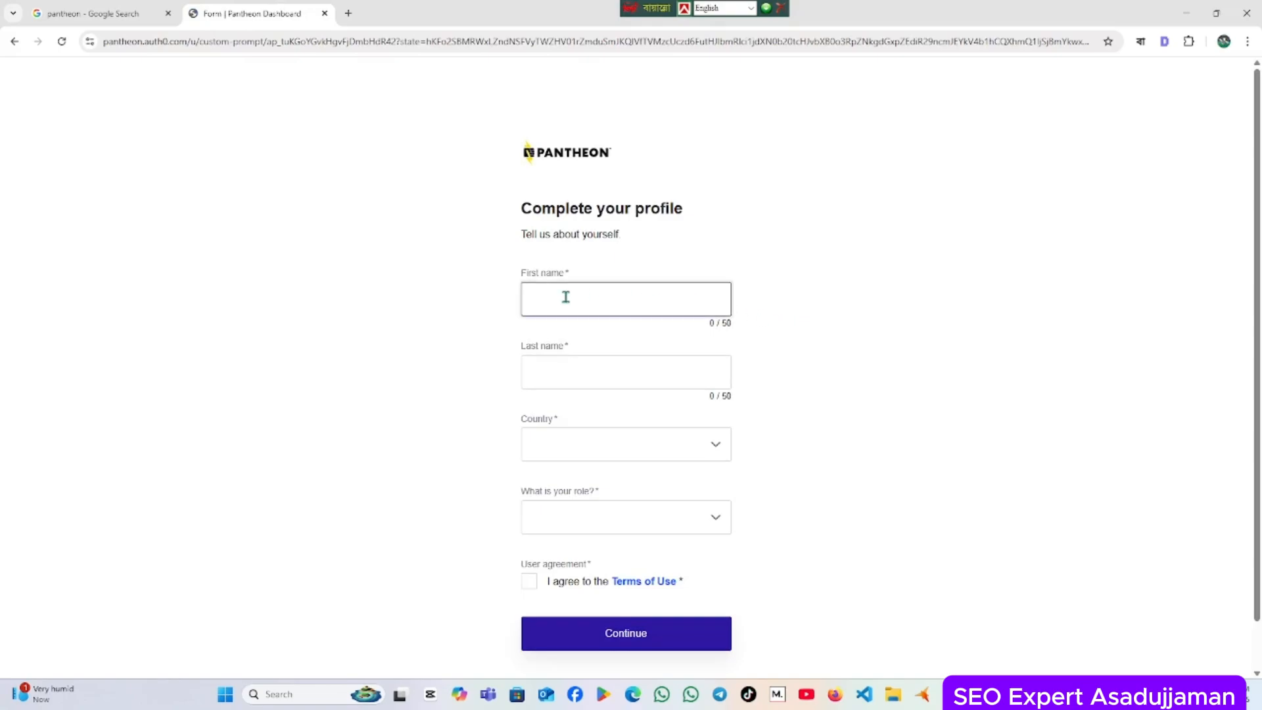
pyautogui.write('Md')
pyautogui.click(578, 359)
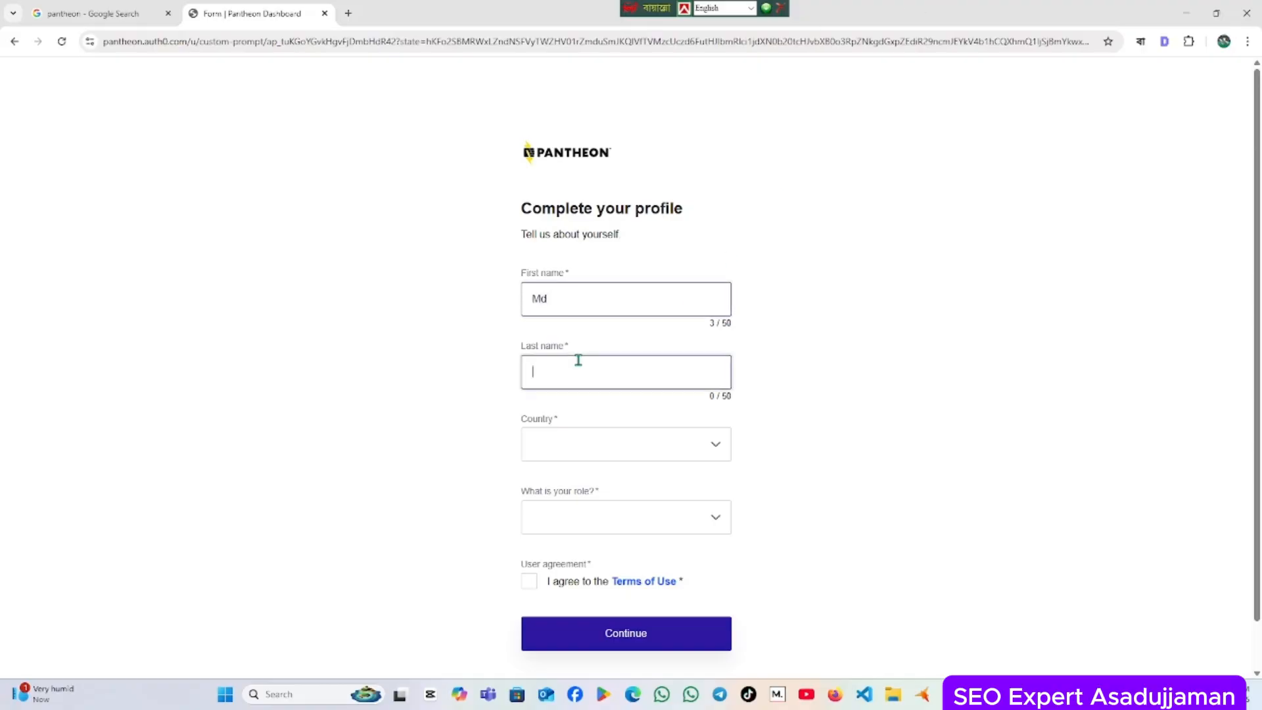
pyautogui.write('Asa')
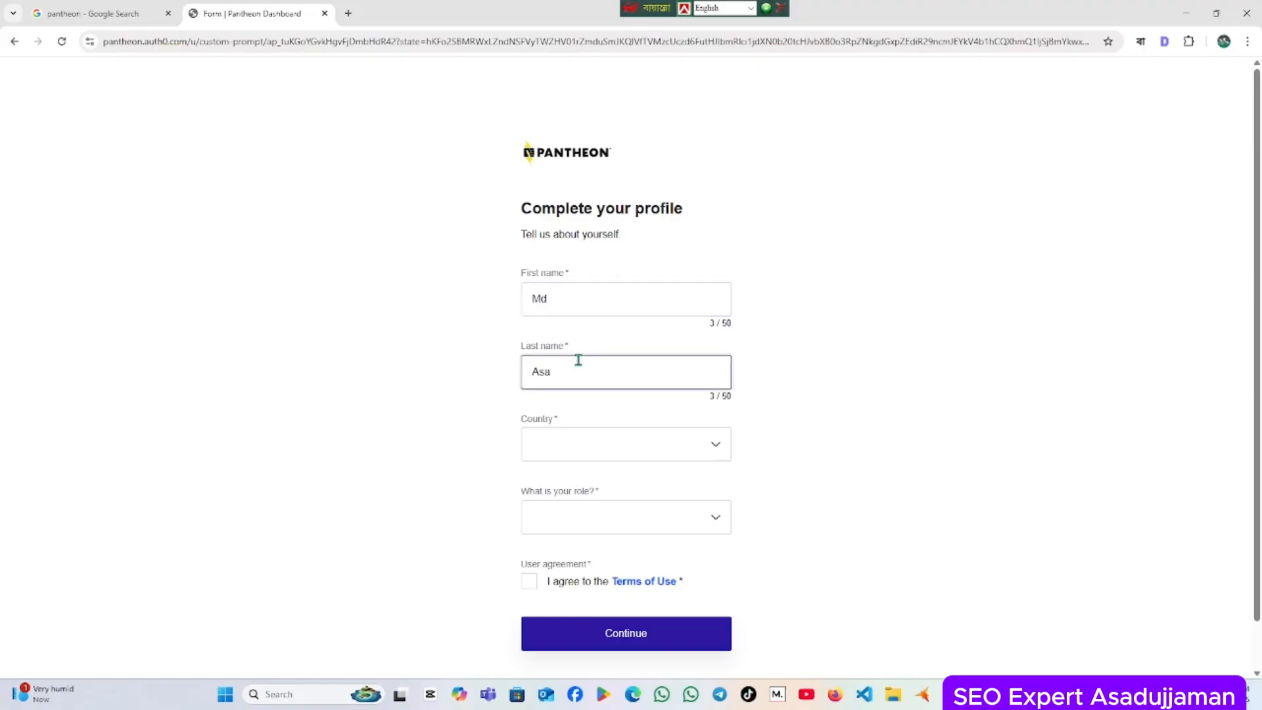
pyautogui.write('dujjaman')
# Set the profile's country to Bangladesh and the role to Developer / Engineer.
pyautogui.click(570, 453)
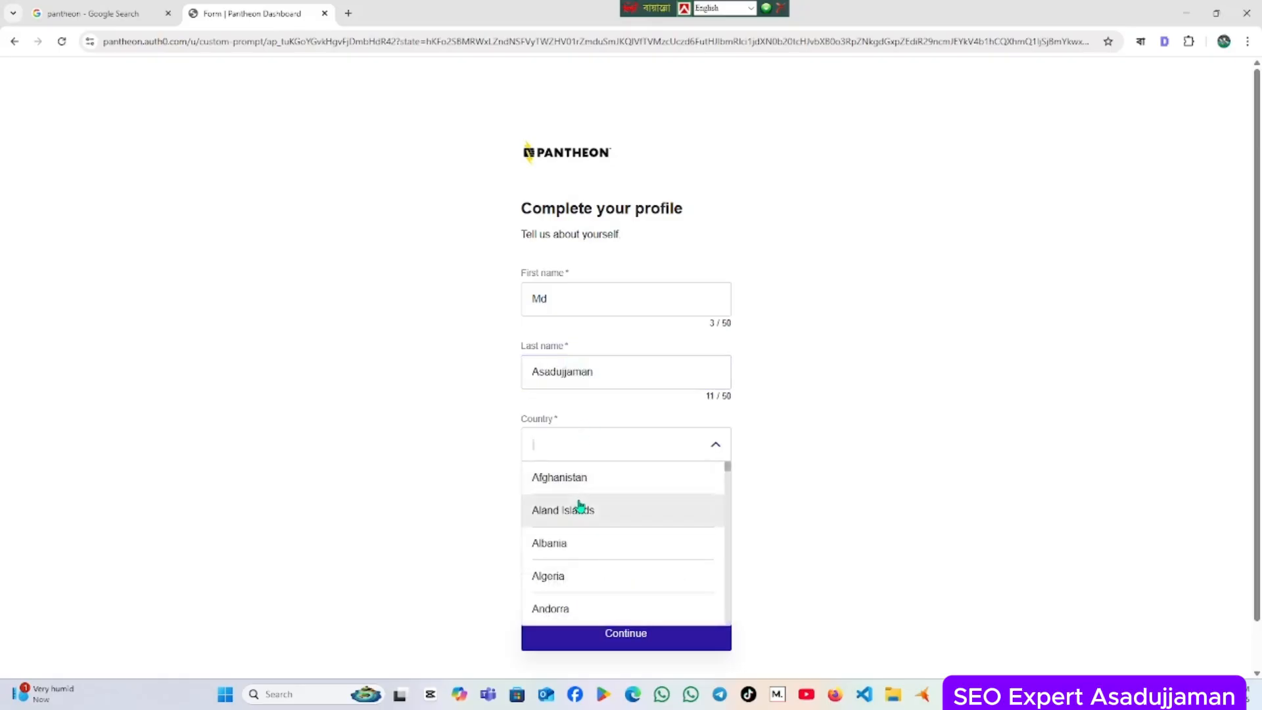
pyautogui.scroll(-10, 579, 510)
pyautogui.scroll(2, 585, 538)
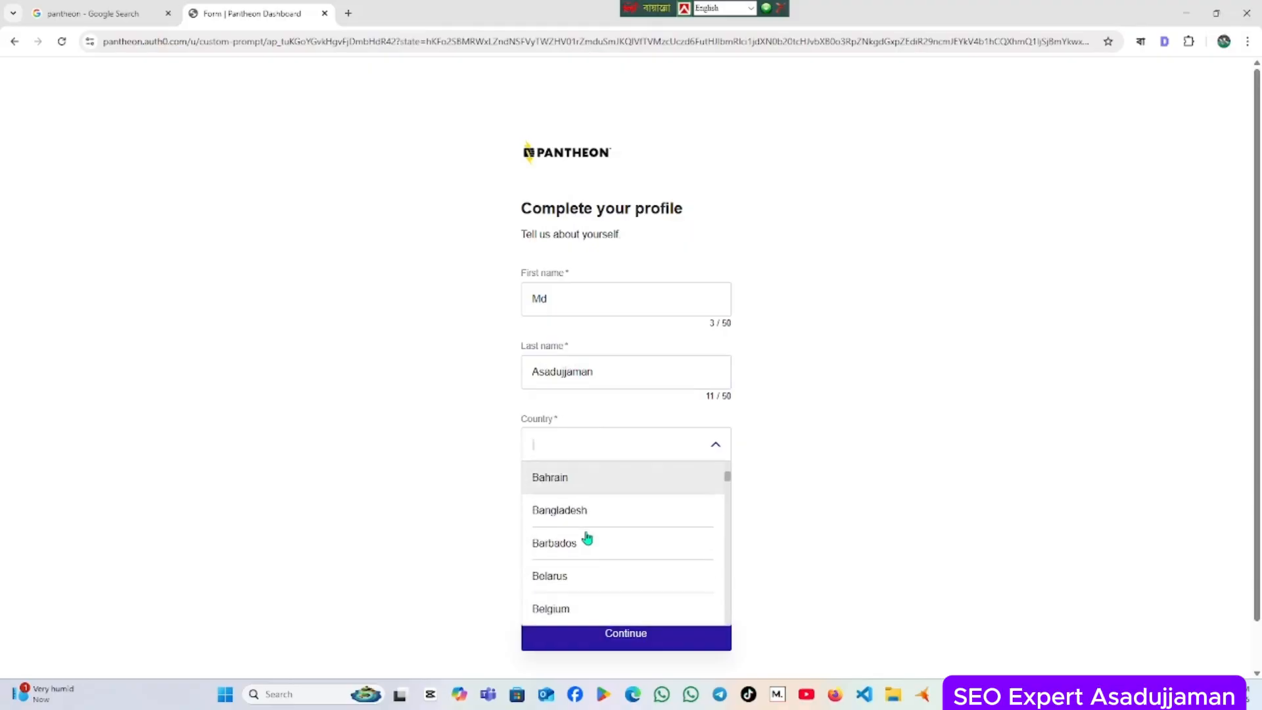
pyautogui.click(586, 510)
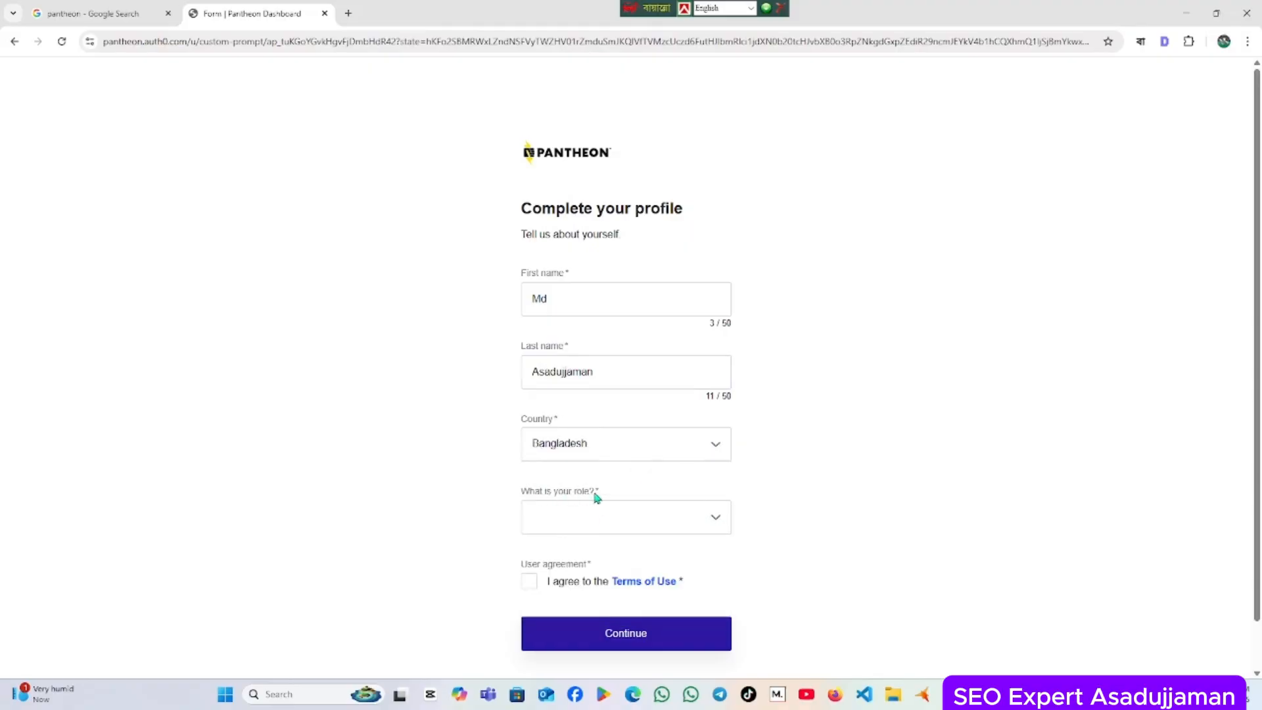
pyautogui.click(716, 519)
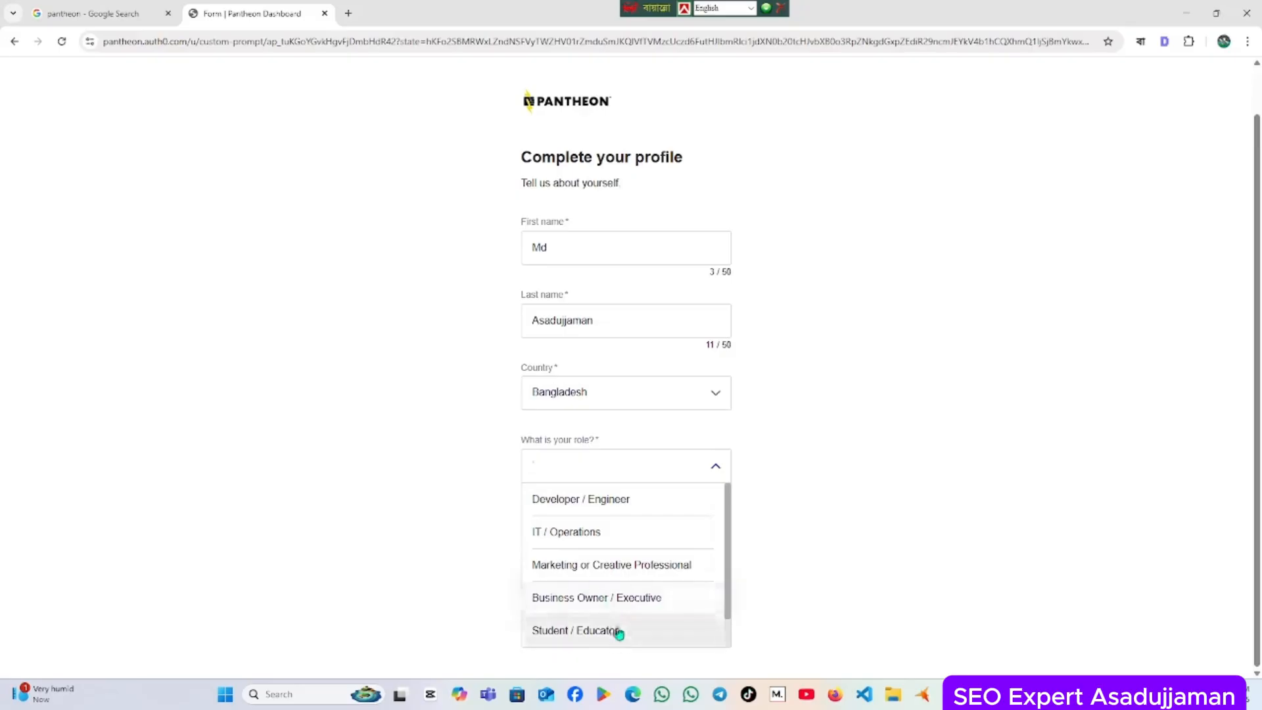
pyautogui.click(594, 501)
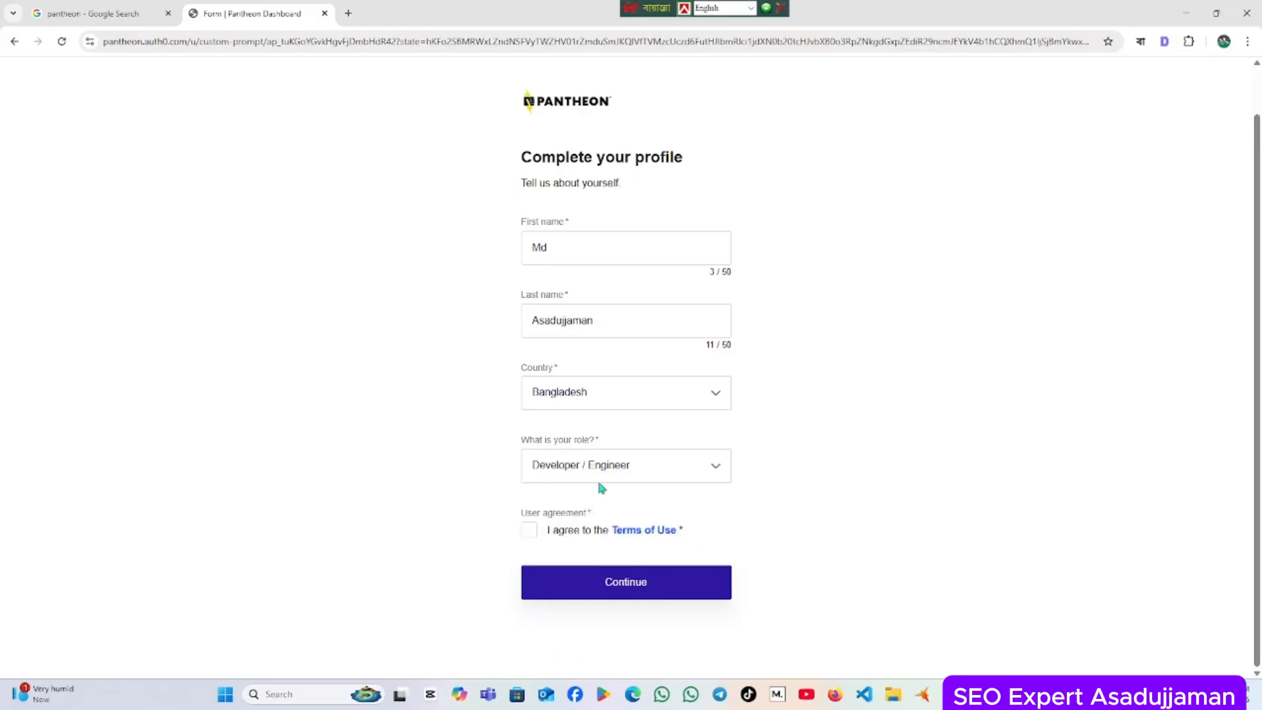
# Agree to the Terms of Use, opt in to marketing communications and submit the profile.
pyautogui.click(529, 530)
pyautogui.click(721, 582)
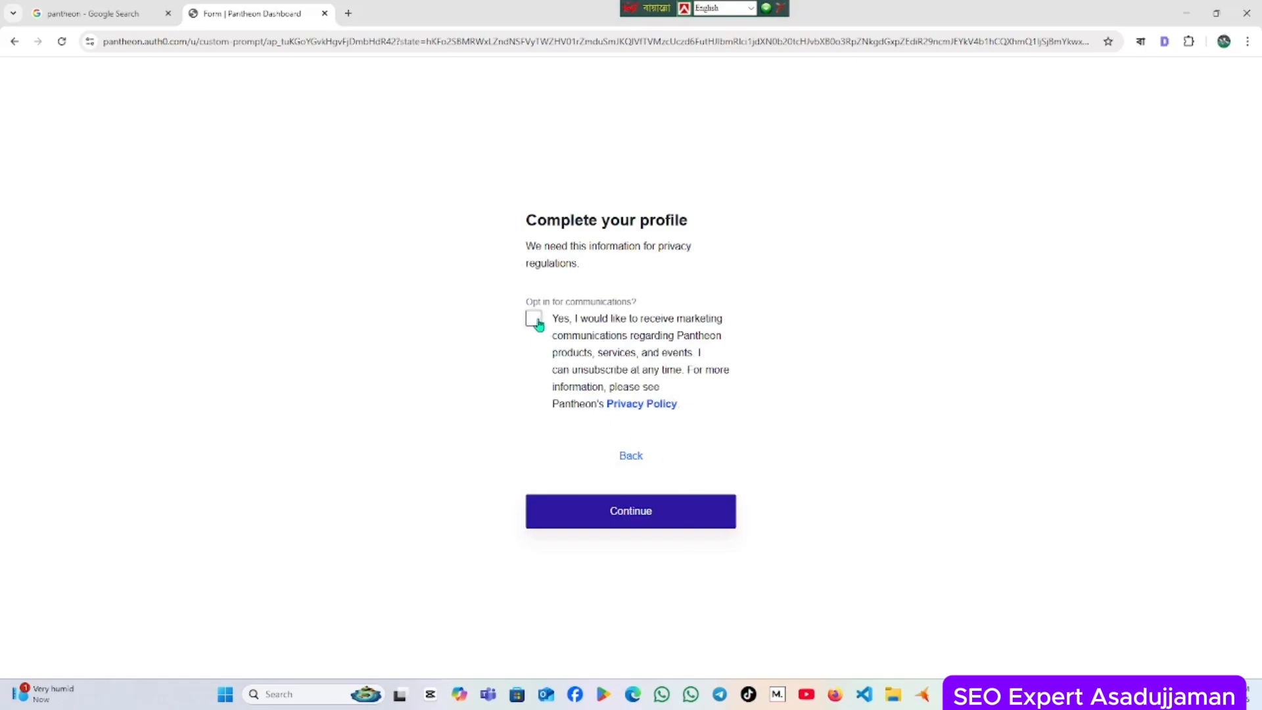
pyautogui.click(538, 325)
pyautogui.click(667, 527)
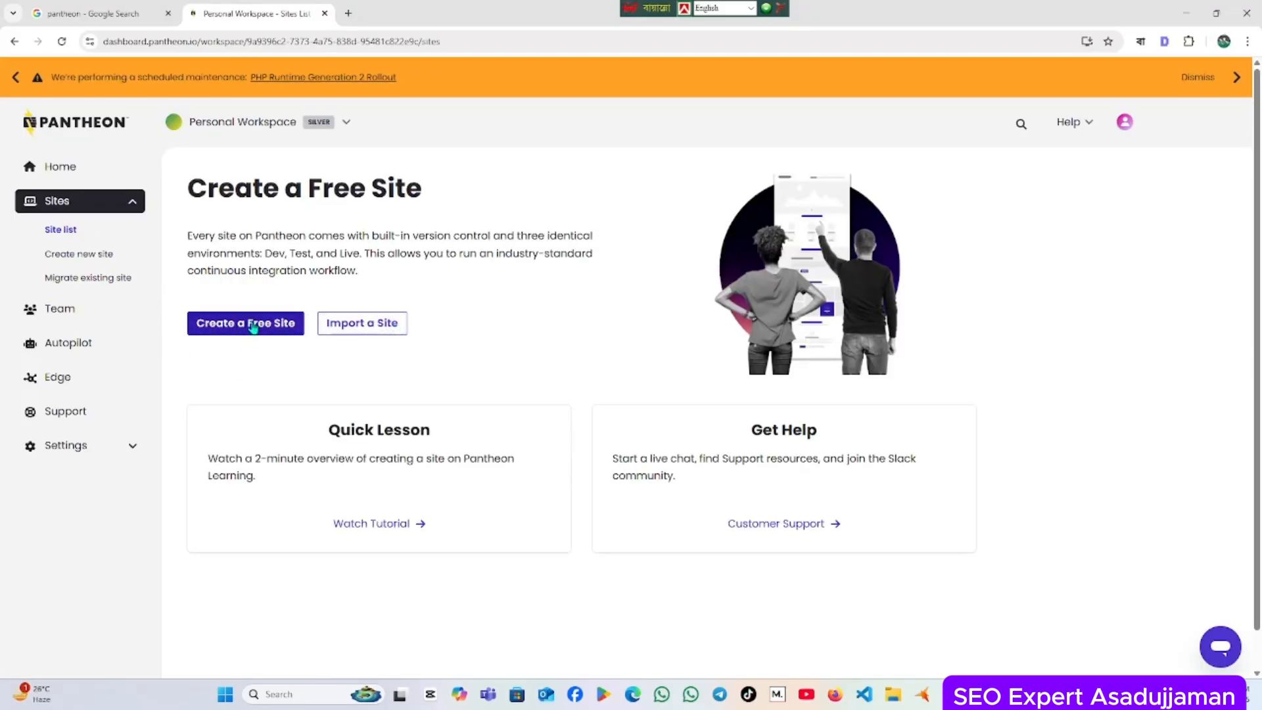
# Create a free WordPress site named seoexpertbyasad in the Personal Workspace.
pyautogui.click(253, 326)
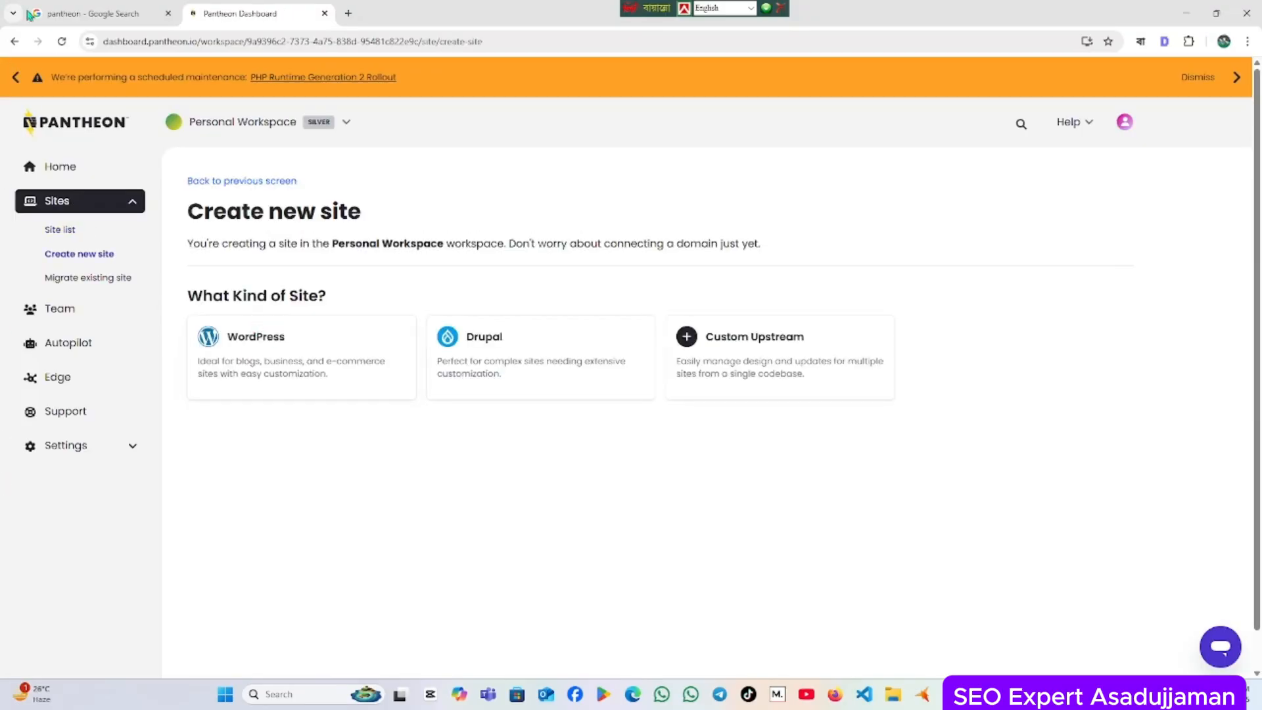
pyautogui.click(299, 359)
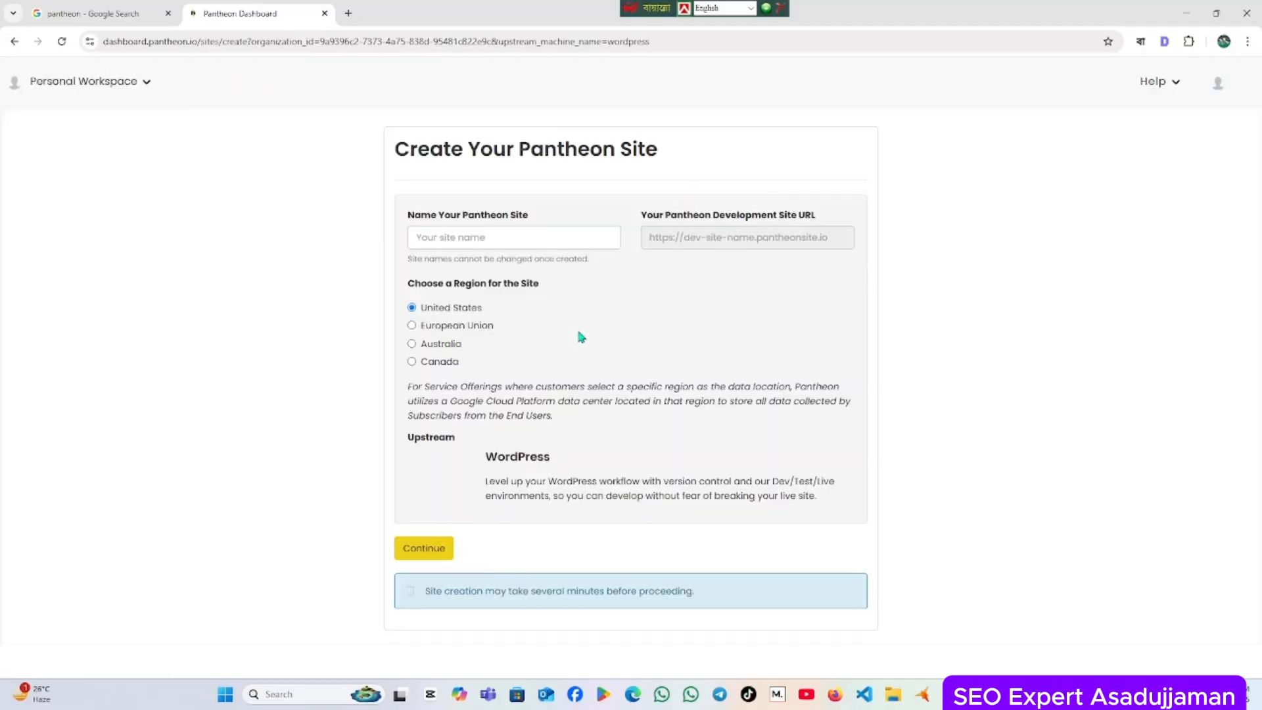
pyautogui.click(472, 239)
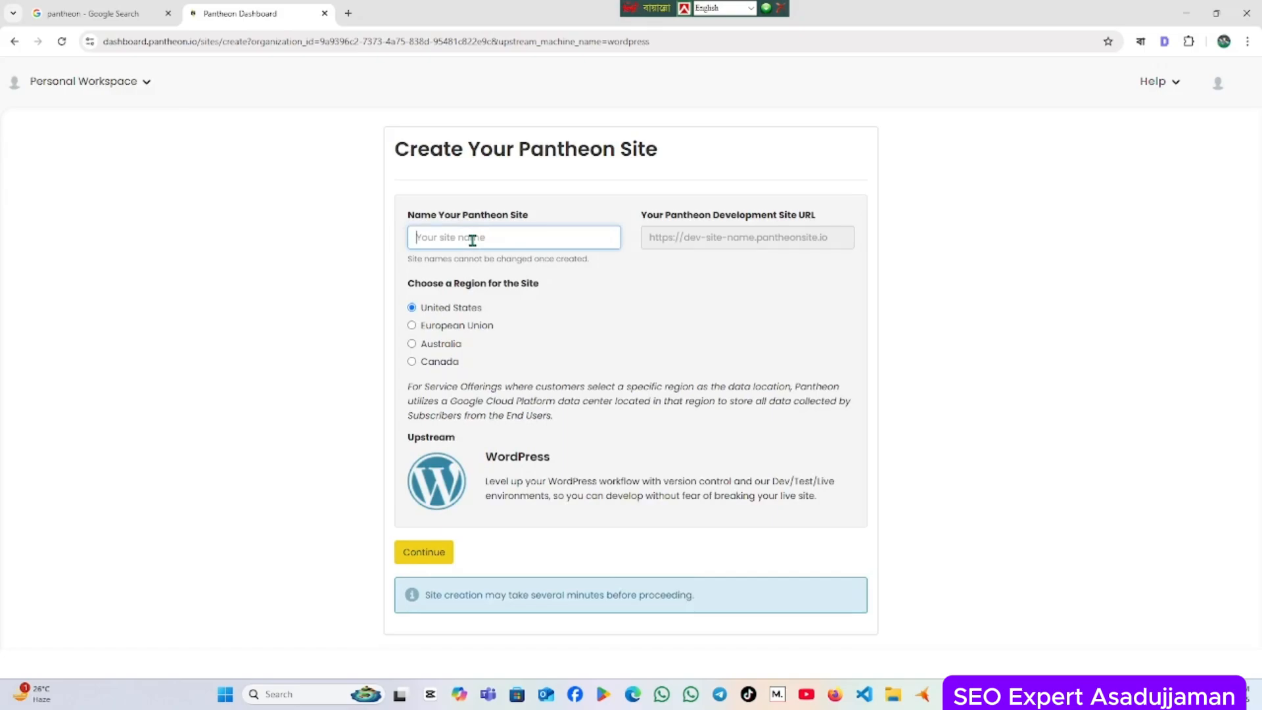
pyautogui.write('seoe')
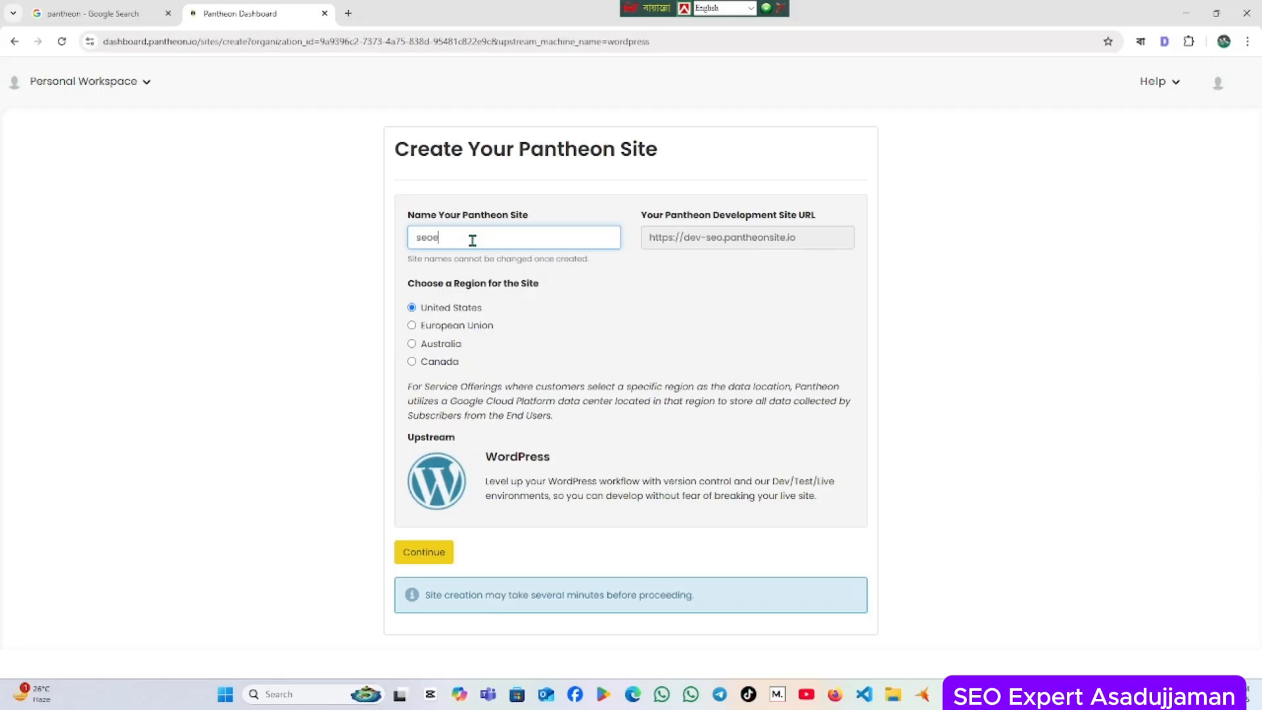
pyautogui.write('xpert')
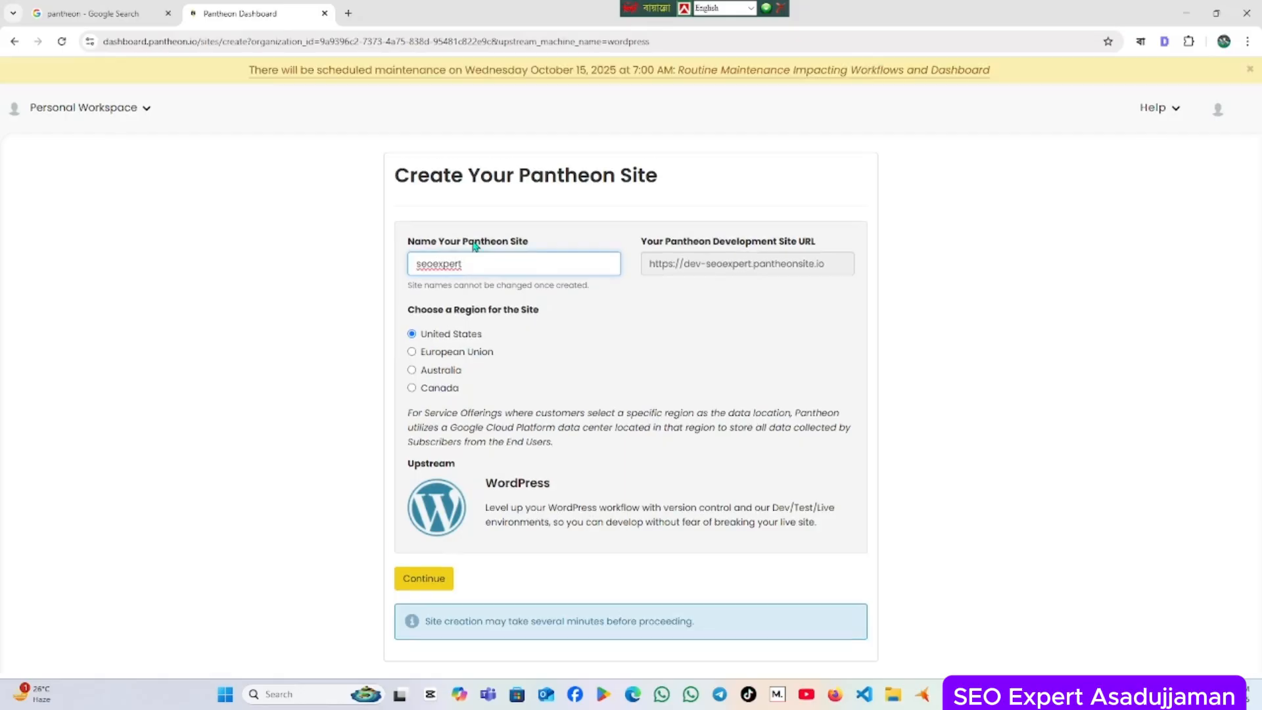
pyautogui.write('asad')
pyautogui.click(426, 581)
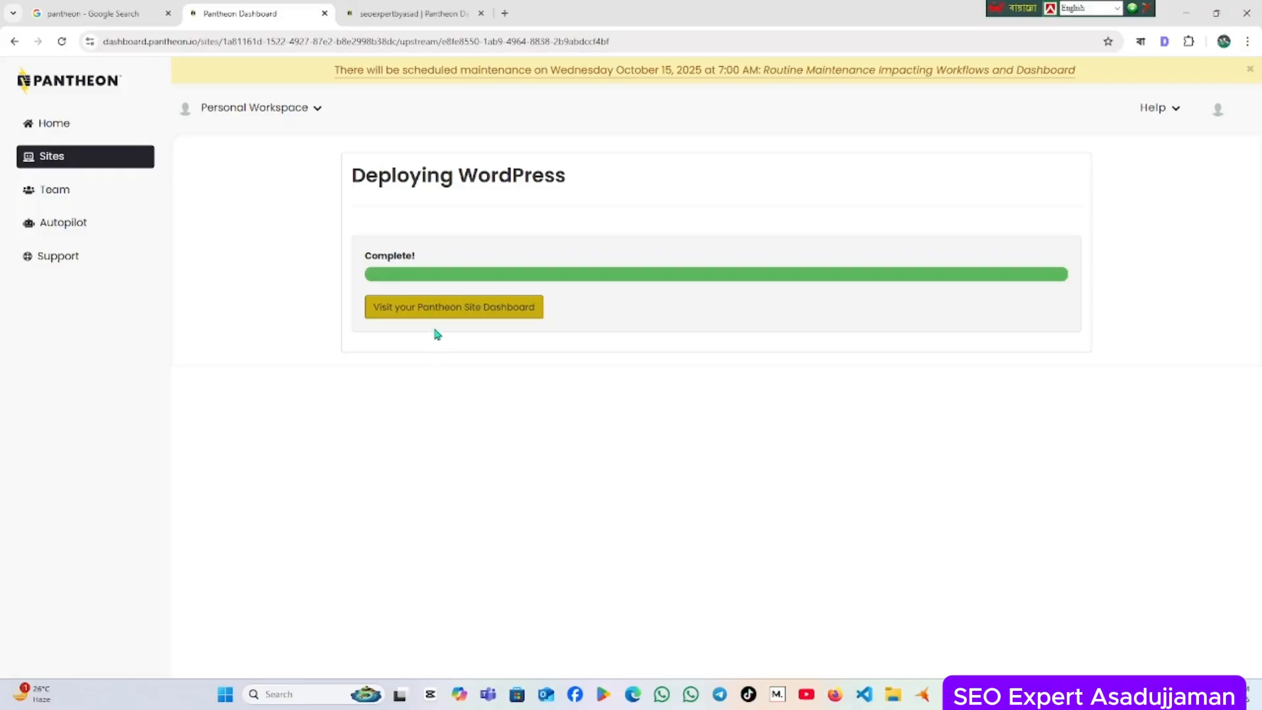
# Open the new site's dashboard and start its WordPress installation from Site Admin in English (United States).
pyautogui.click(479, 317)
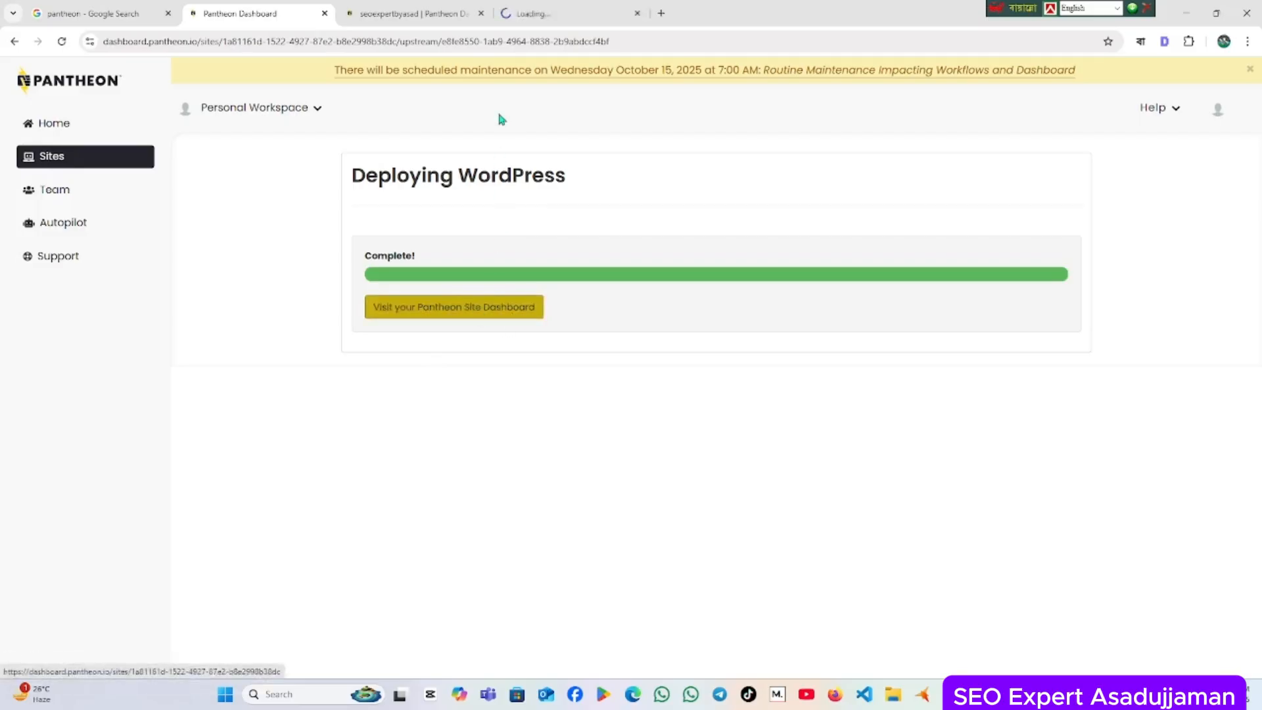
pyautogui.click(559, 13)
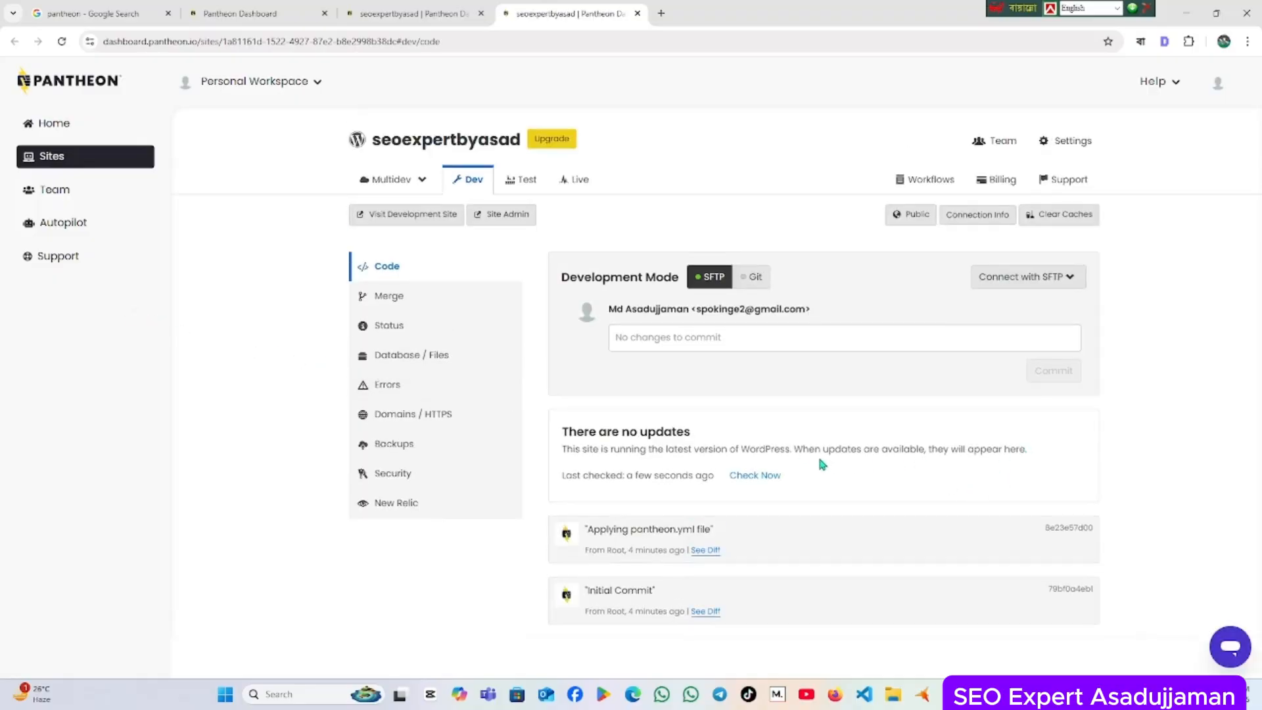
pyautogui.click(518, 219)
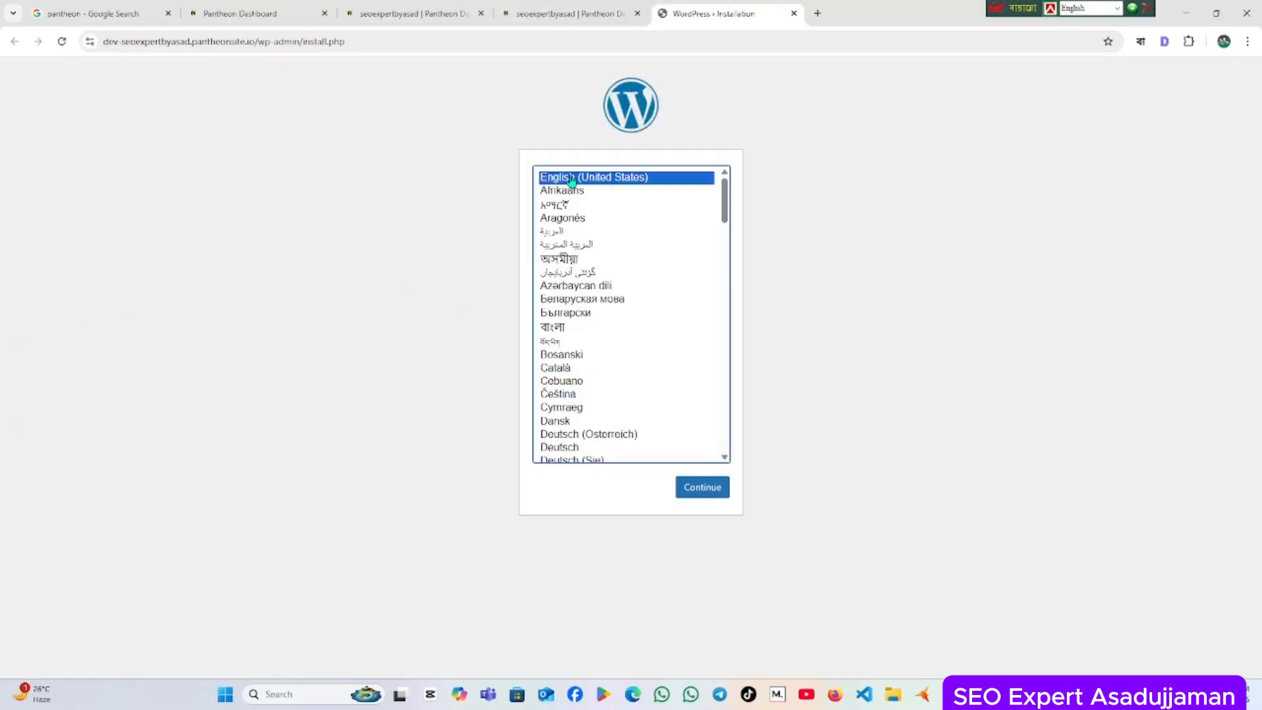
pyautogui.click(714, 494)
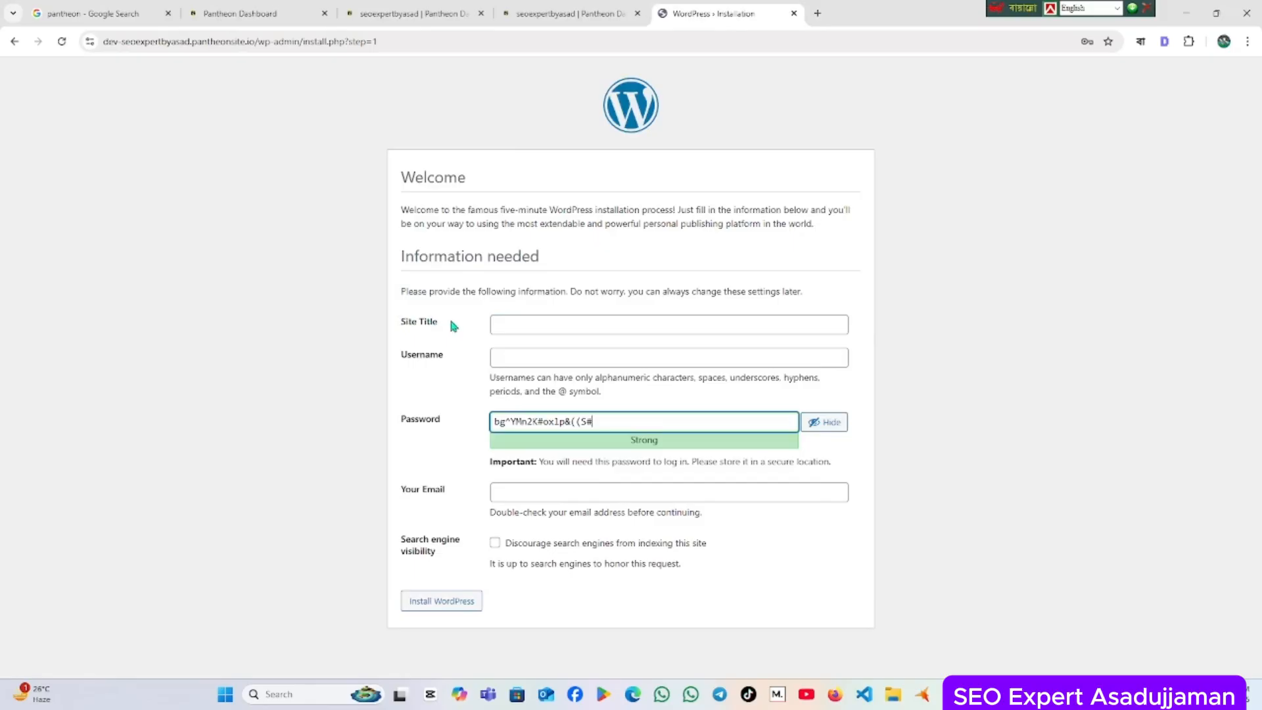
# Fill in the setup with site title "Best SEO Exper In Bnagladesh", username admin and the contact email, discouraging search engine indexing.
pyautogui.moveTo(450, 323); pyautogui.dragTo(397, 324)
pyautogui.moveTo(457, 356); pyautogui.dragTo(391, 357)
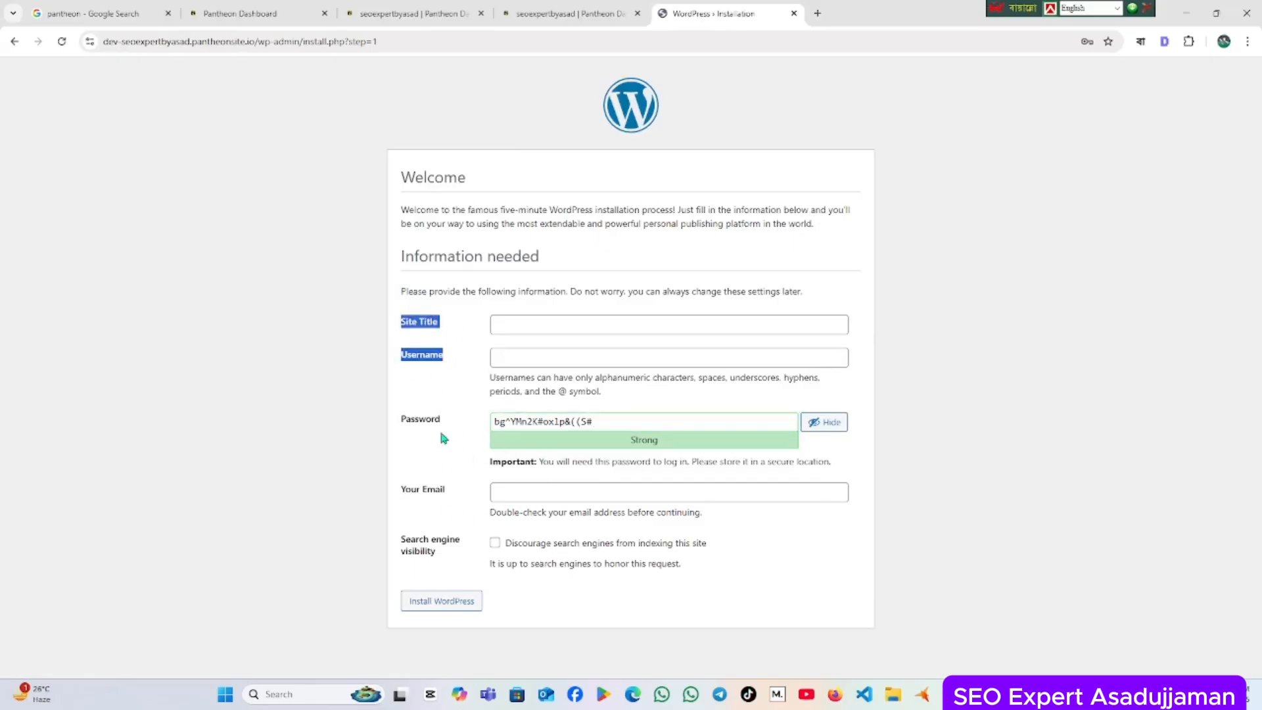
pyautogui.click(440, 437)
pyautogui.click(537, 327)
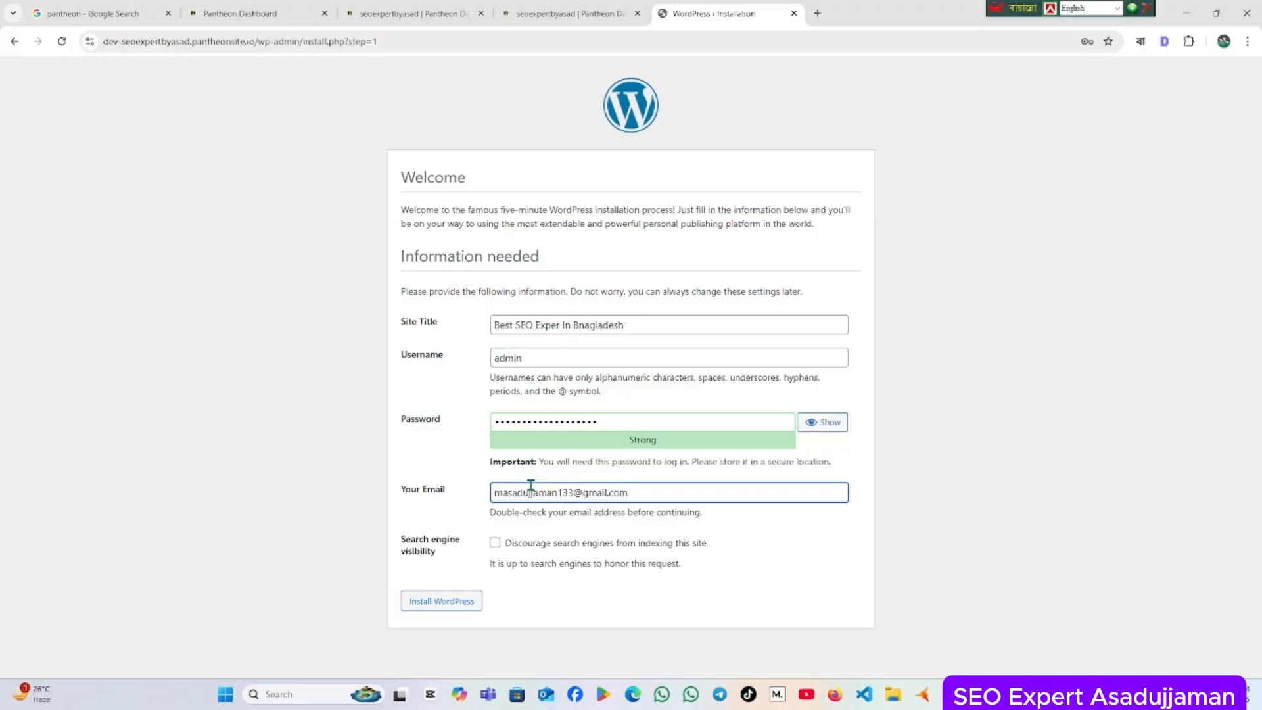
pyautogui.click(495, 544)
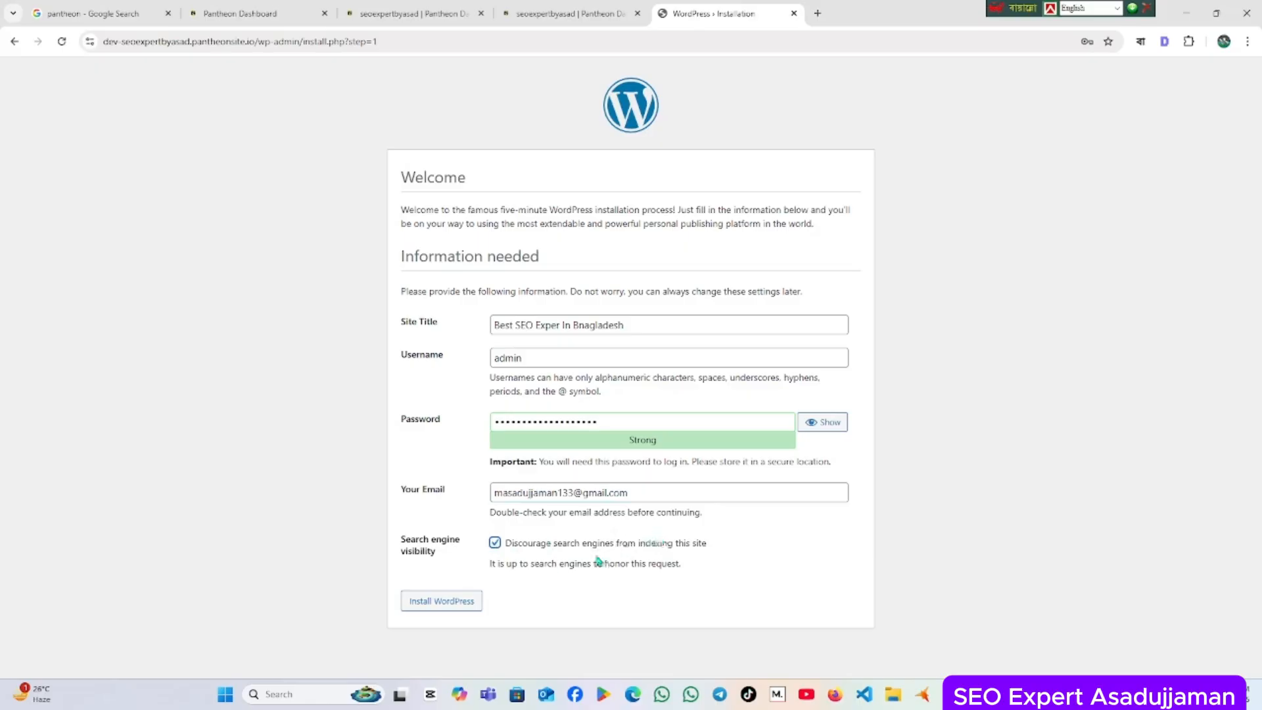
# Install WordPress and save the admin login in the browser's password manager.
pyautogui.click(441, 607)
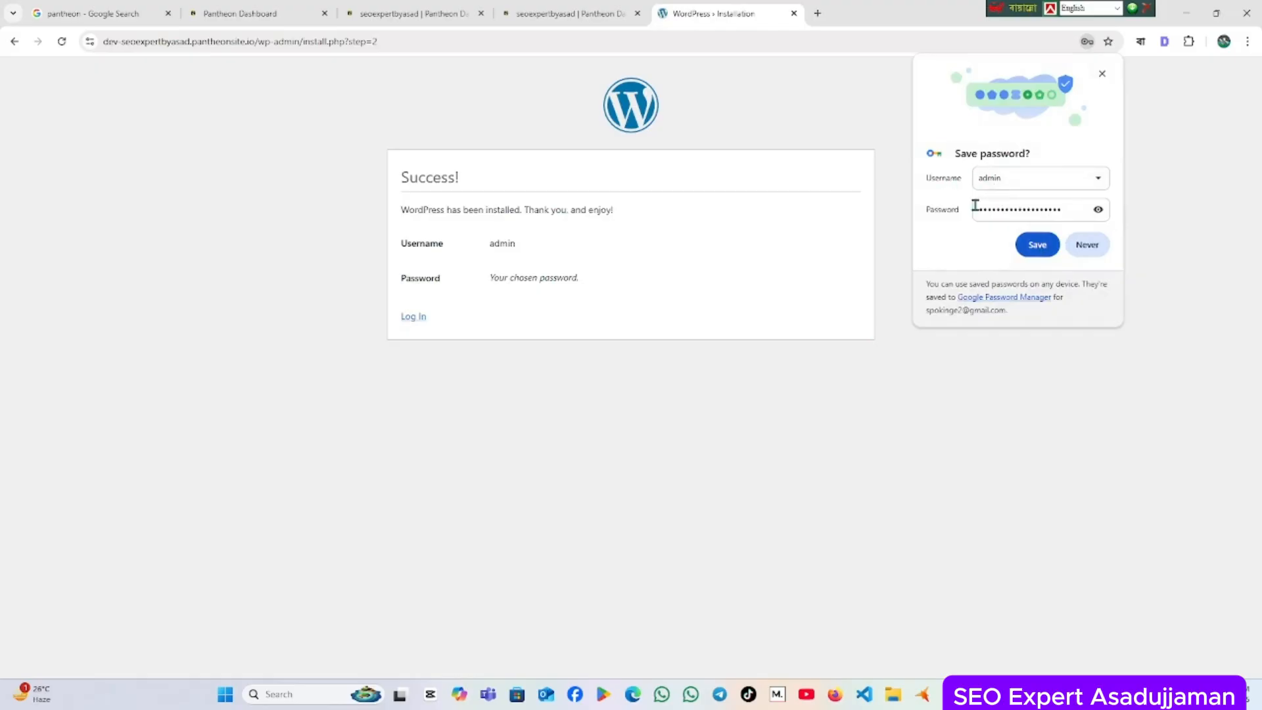
pyautogui.click(1037, 249)
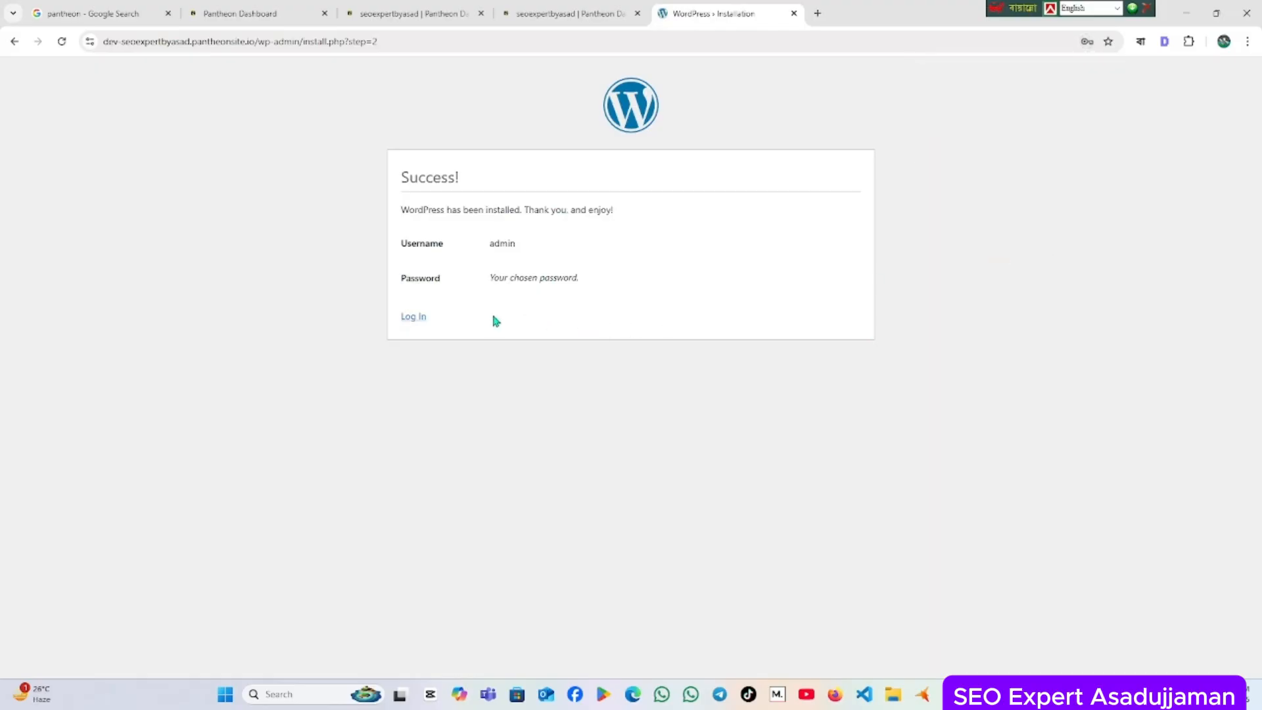
# Open the new site's login page and log in to WordPress as admin with the saved credentials.
pyautogui.middleClick(413, 318)
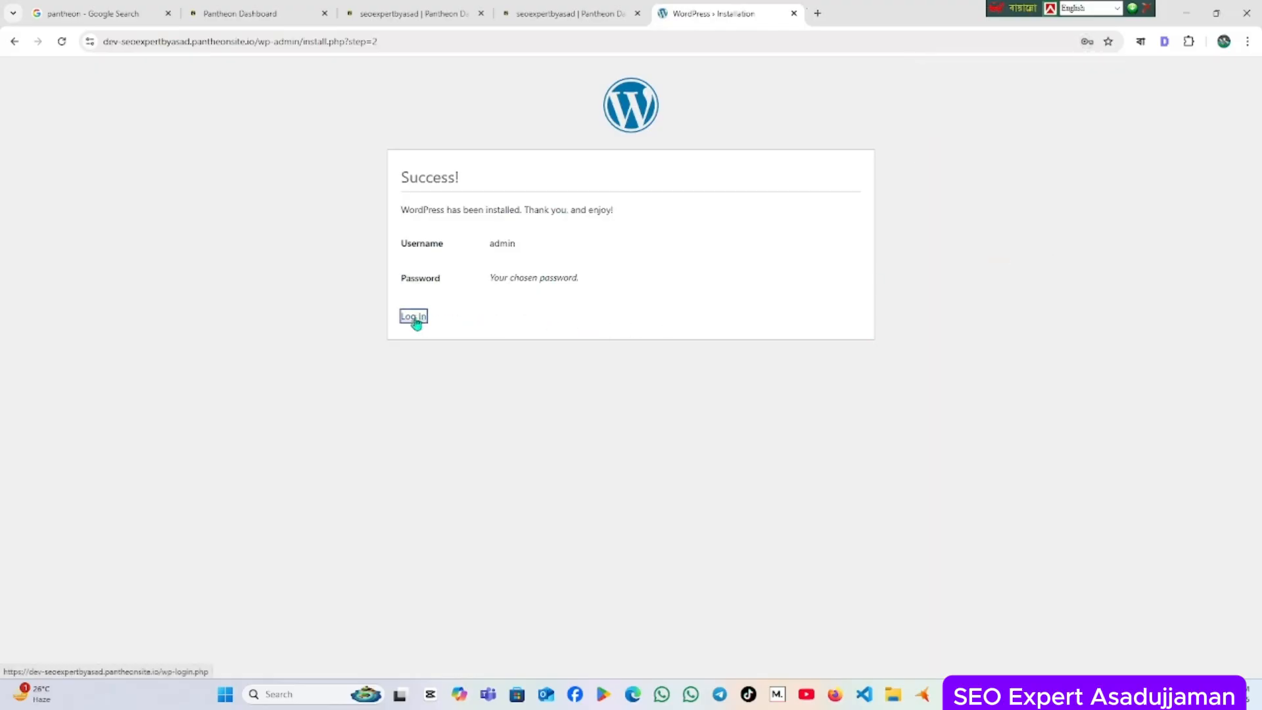
pyautogui.click(884, 13)
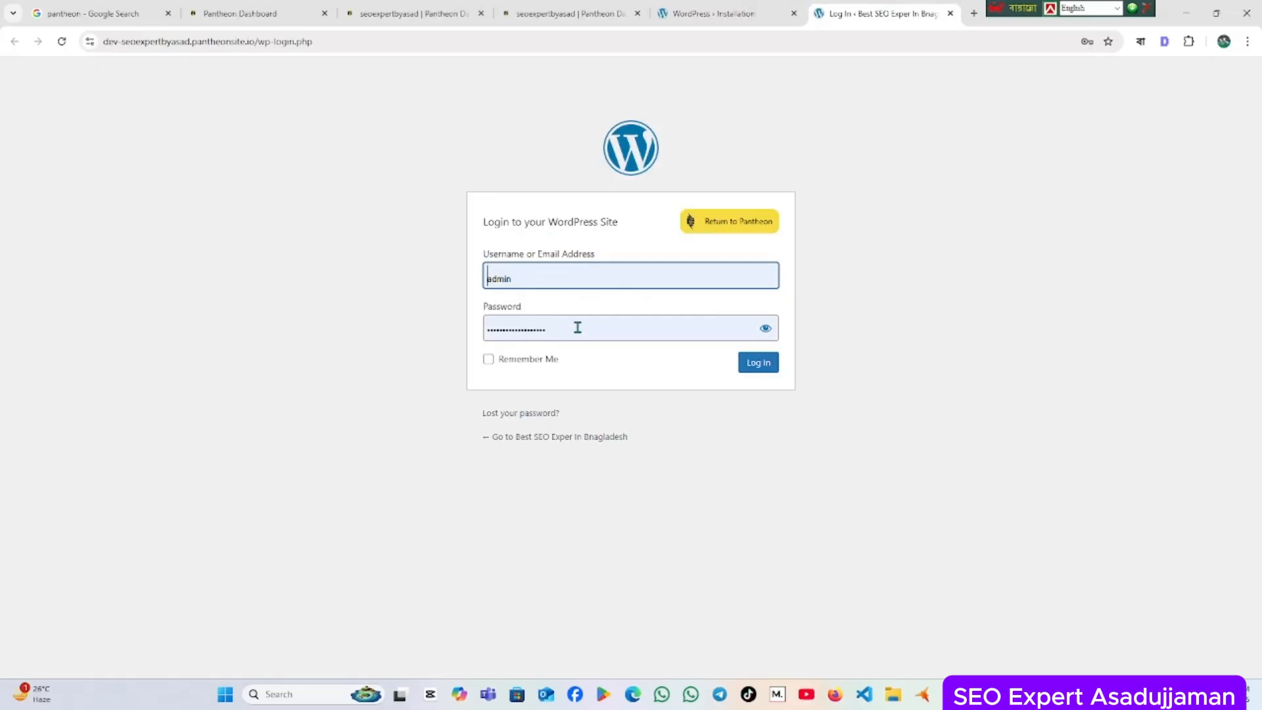
pyautogui.click(755, 368)
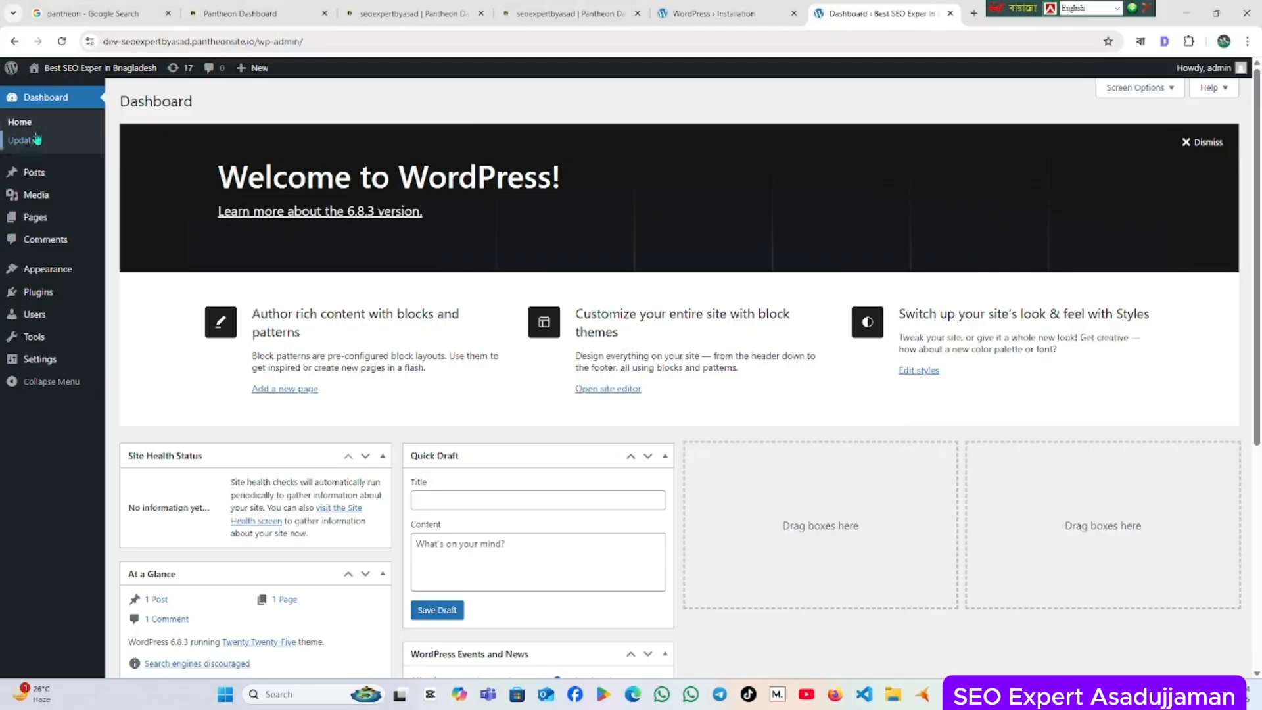
# Go to the page for adding new plugins and search the plugin directory for Astra.
pyautogui.moveTo(31, 179)
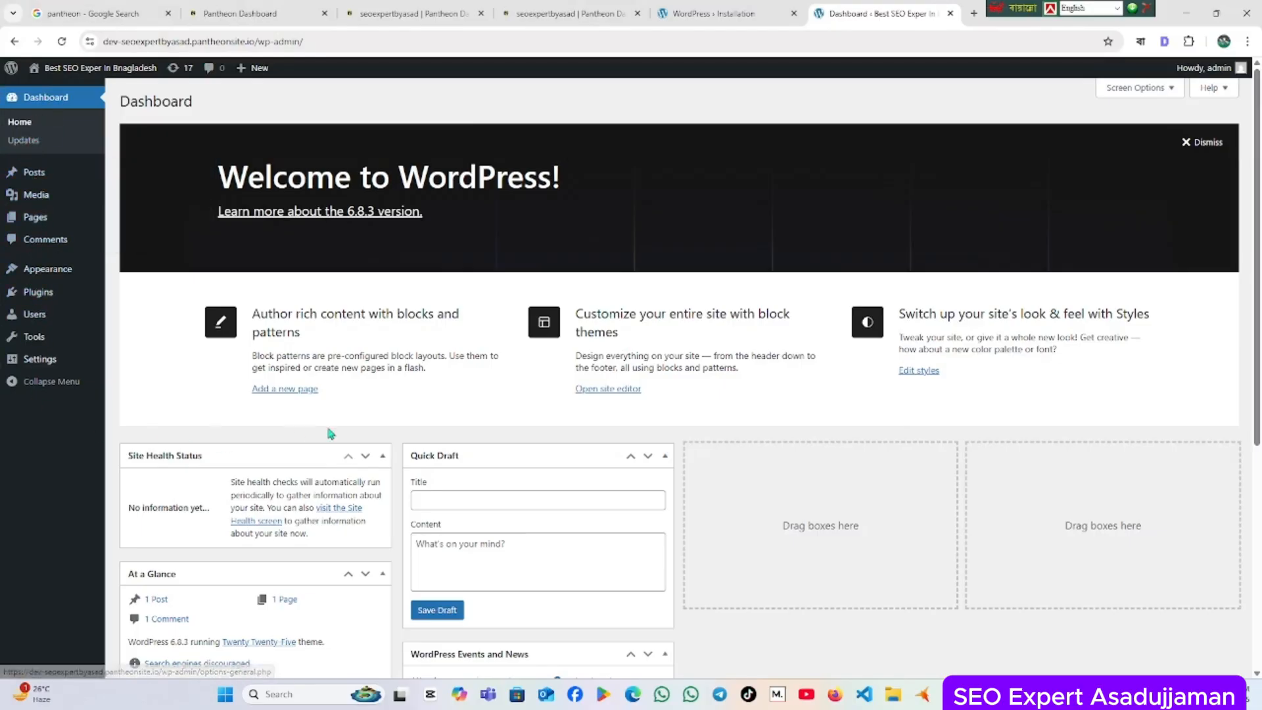
pyautogui.moveTo(38, 297)
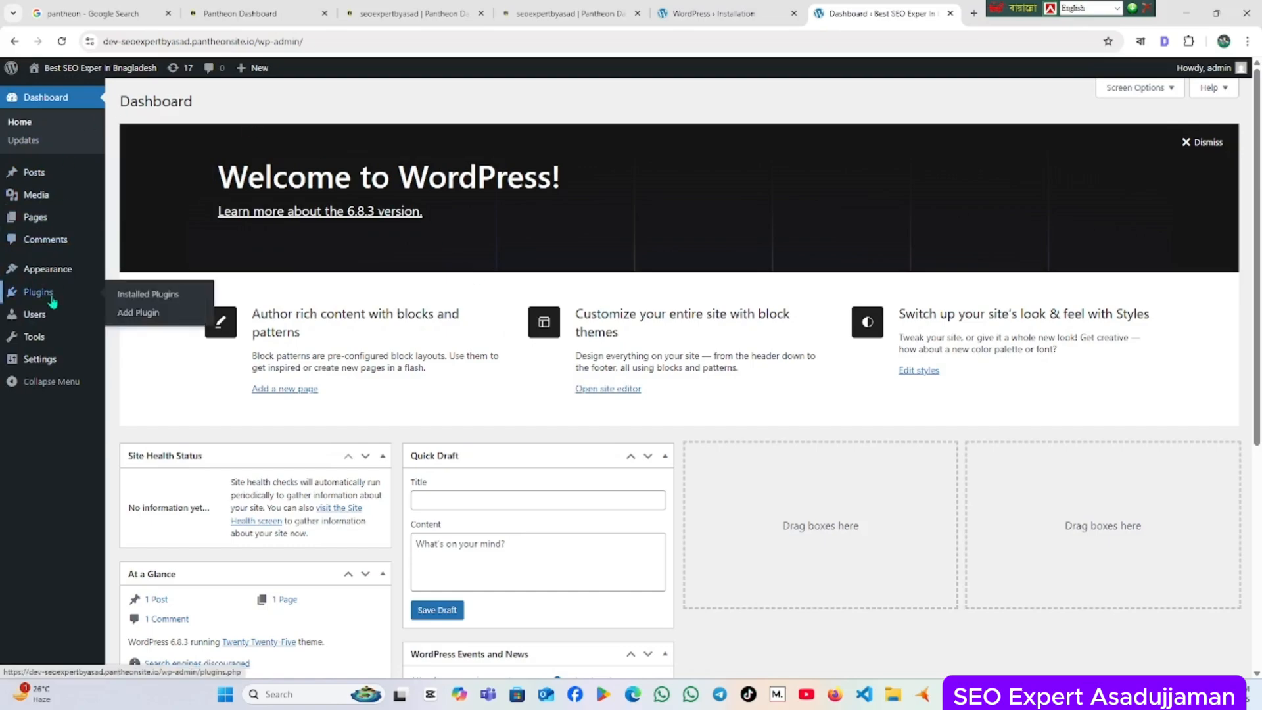
pyautogui.click(38, 293)
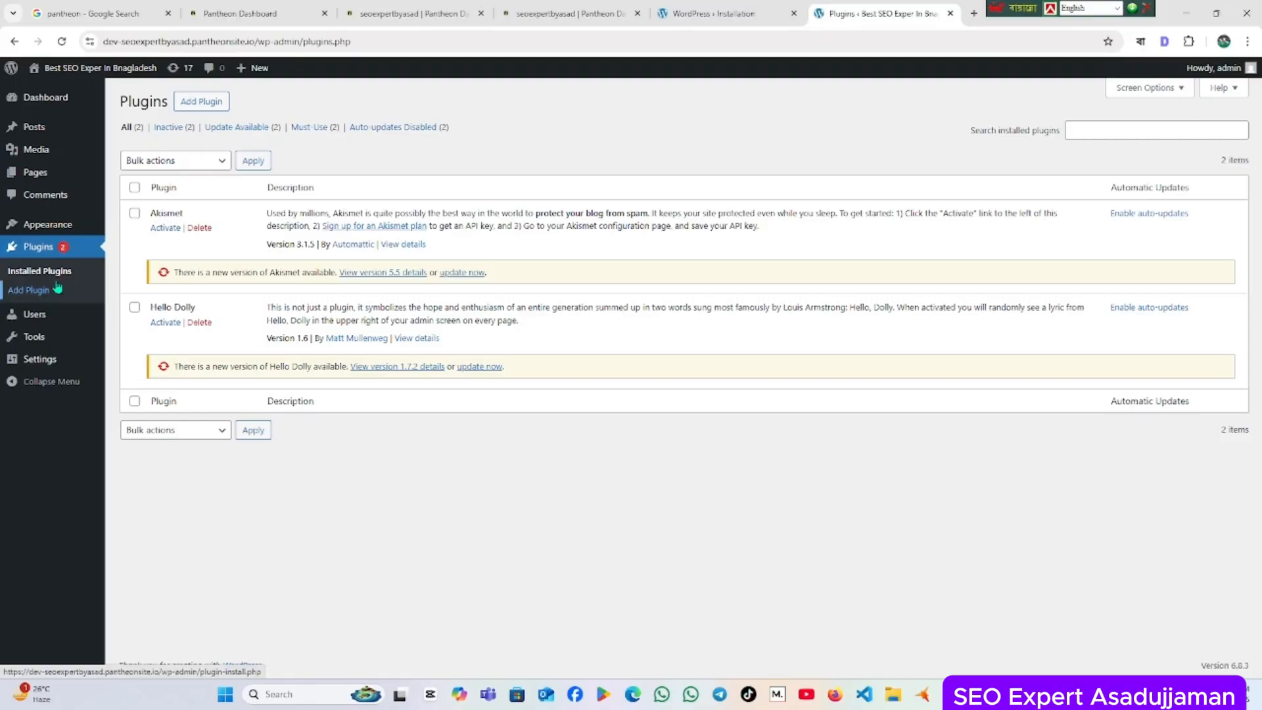
pyautogui.click(1107, 129)
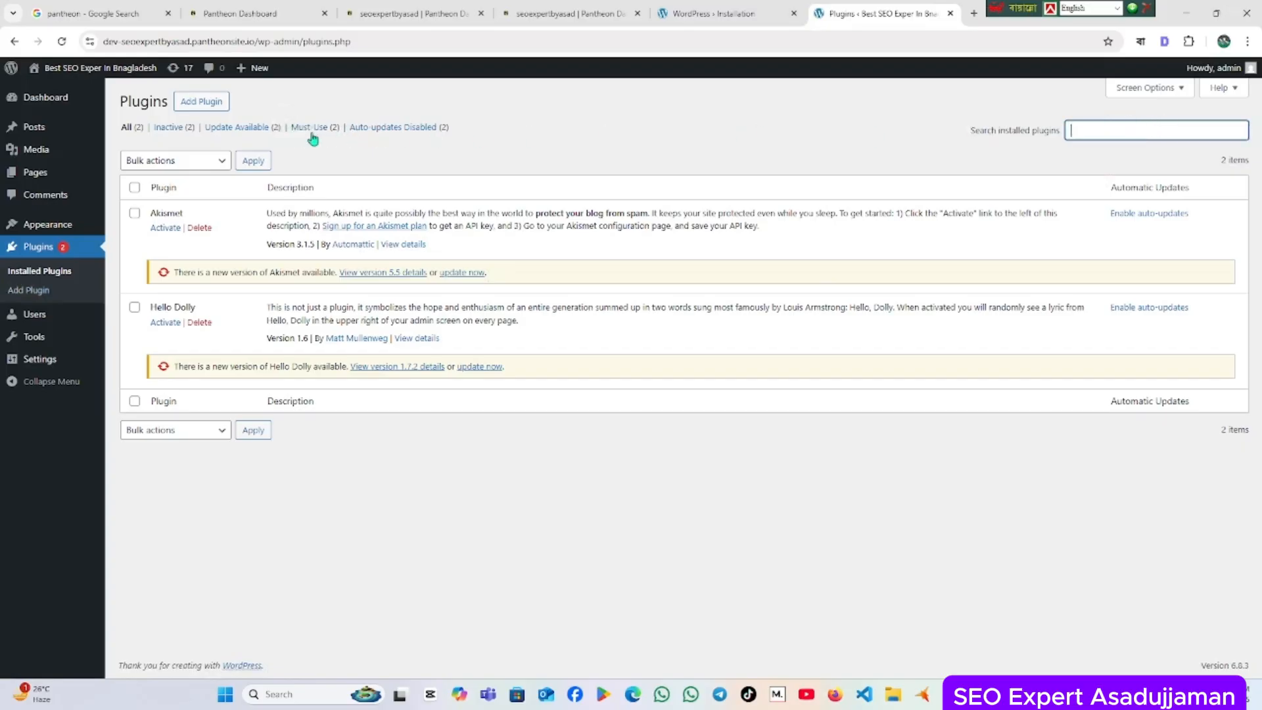
pyautogui.click(212, 102)
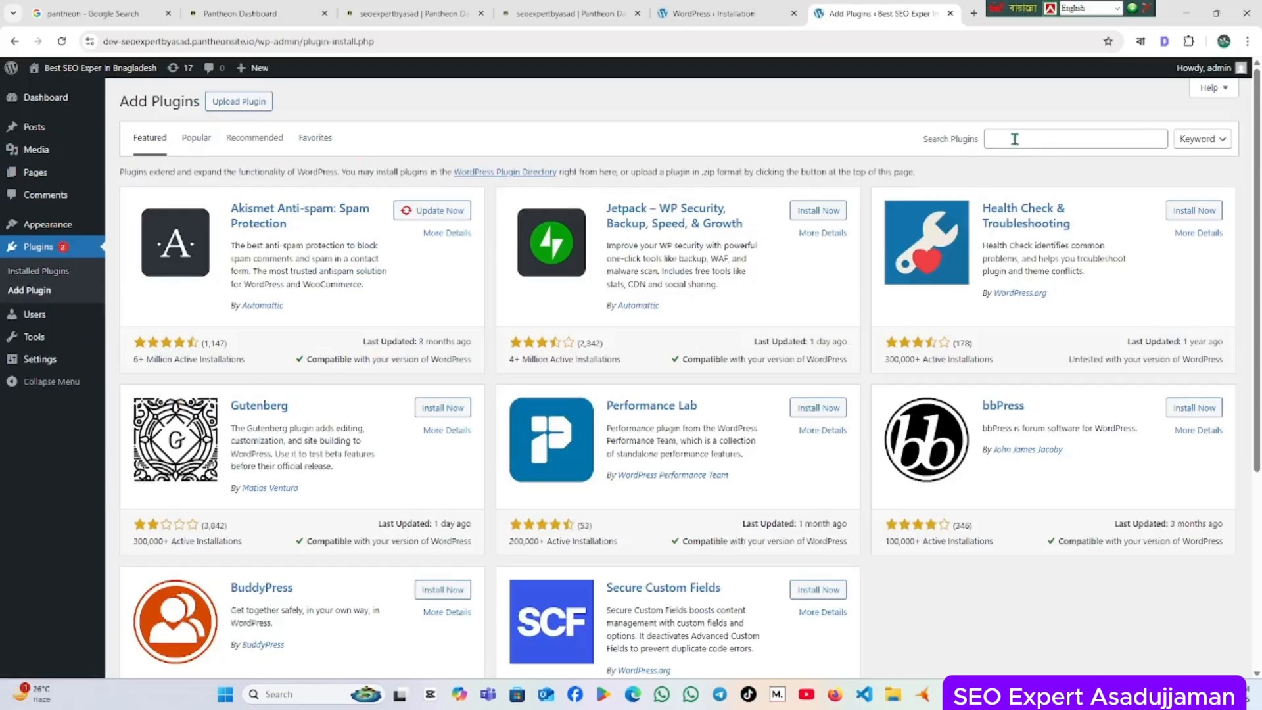
pyautogui.click(1014, 139)
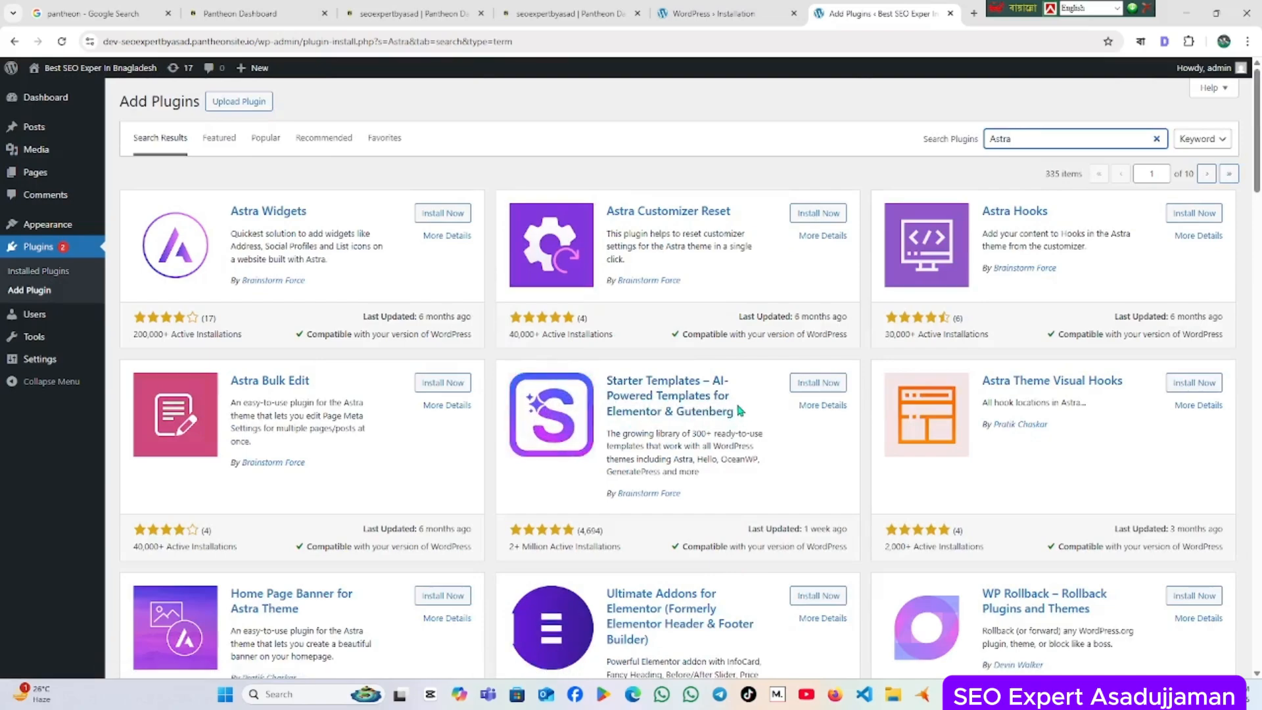
# Install and activate the Starter Templates plugin by Brainstorm Force, then exit its setup to the dashboard.
pyautogui.moveTo(534, 372); pyautogui.dragTo(763, 487)
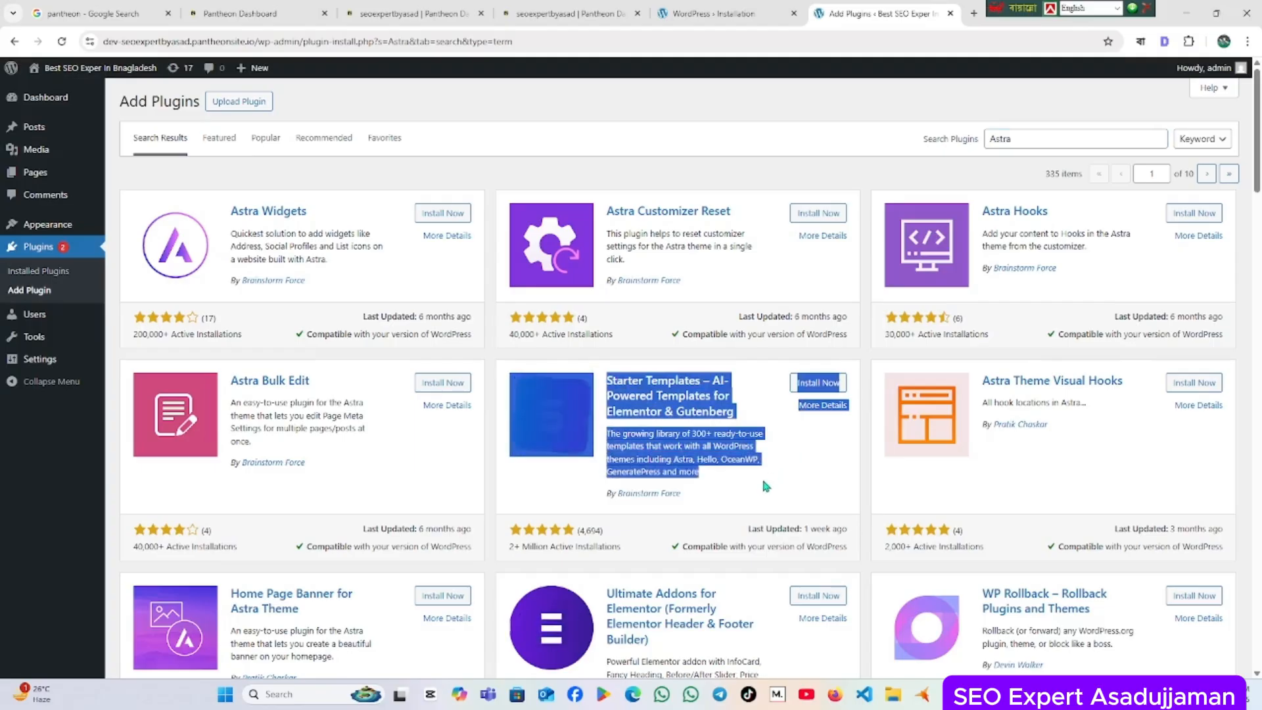
pyautogui.click(819, 463)
pyautogui.click(820, 384)
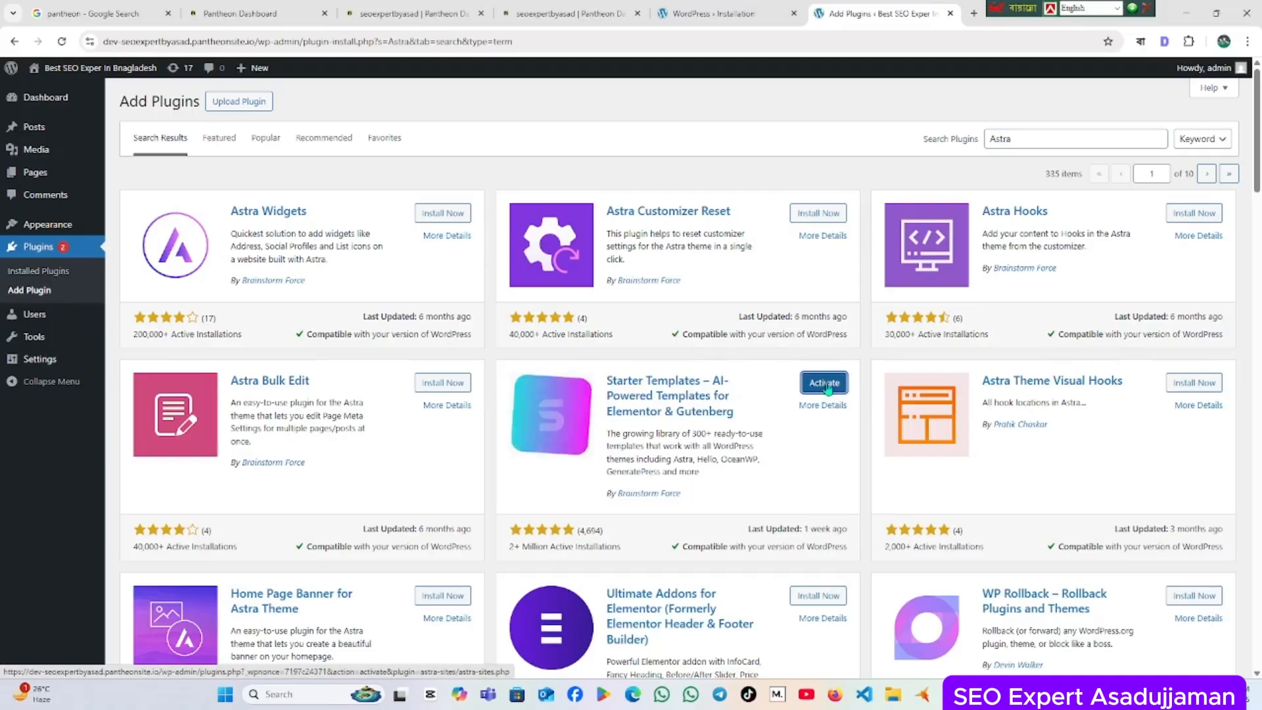
pyautogui.click(827, 389)
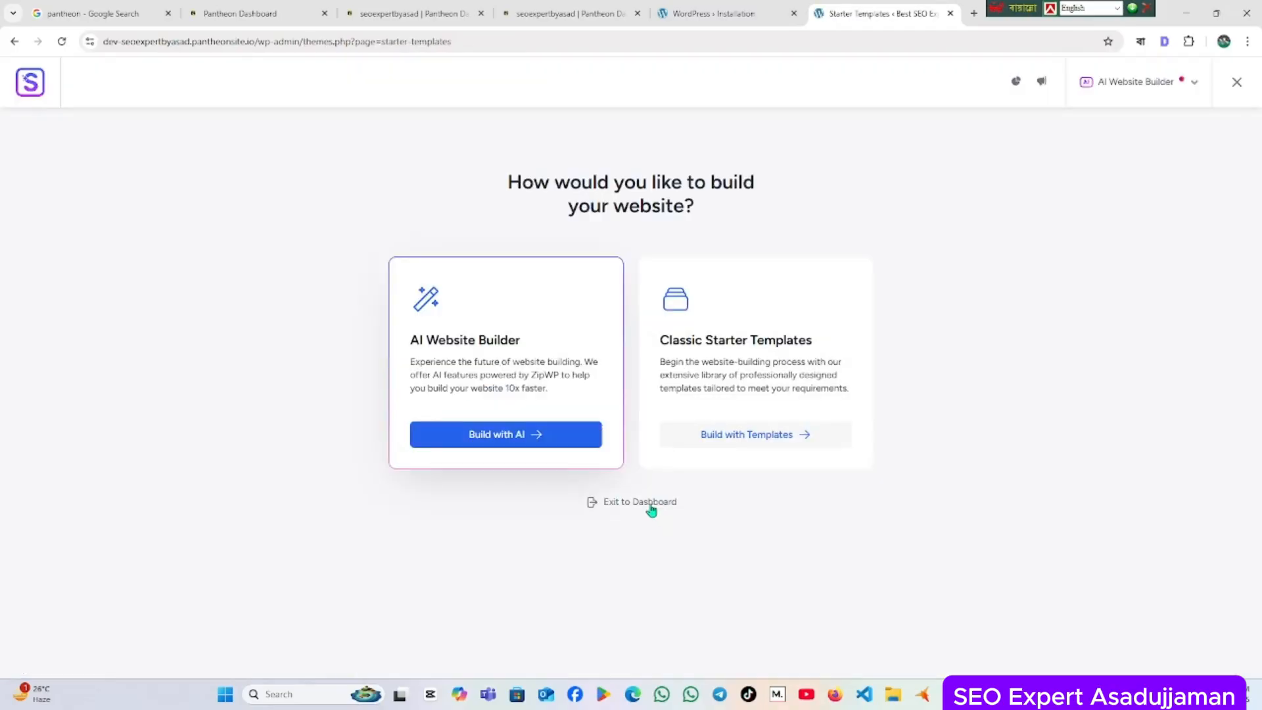
pyautogui.click(650, 505)
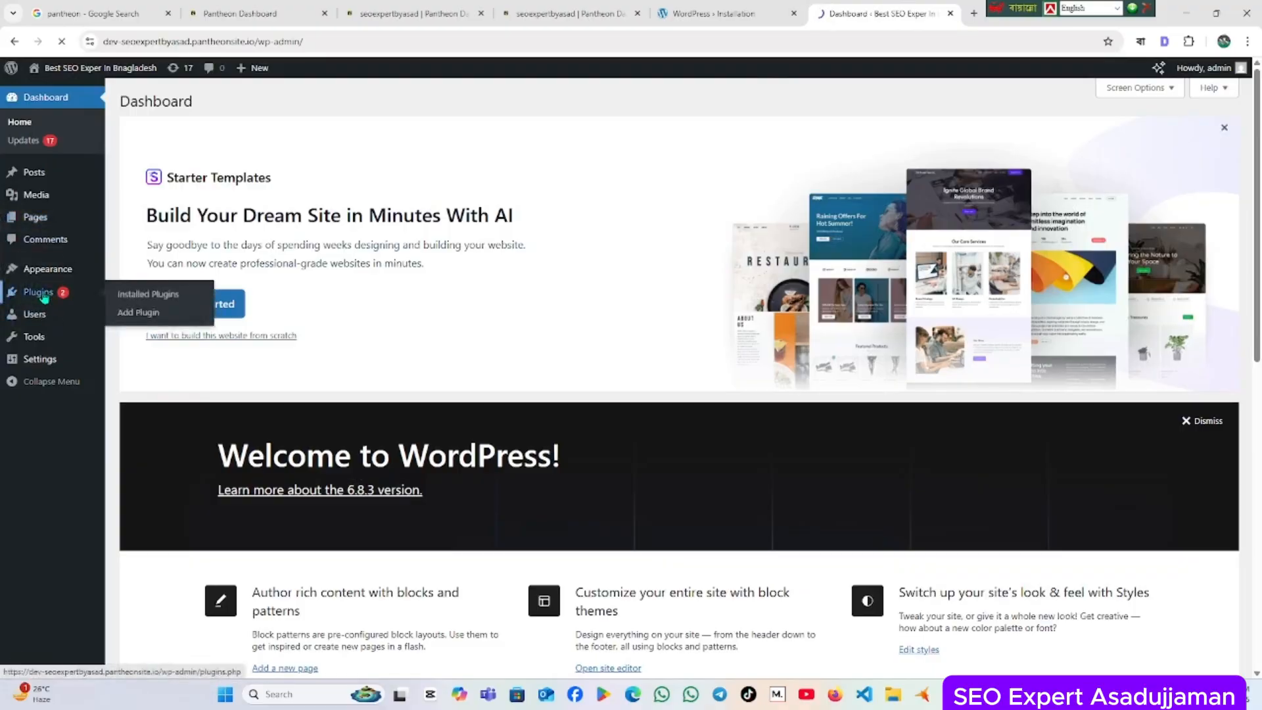
# Get started with Starter Templates from the installed plugins, choosing to build with classic templates and Elementor as the page builder.
pyautogui.click(43, 296)
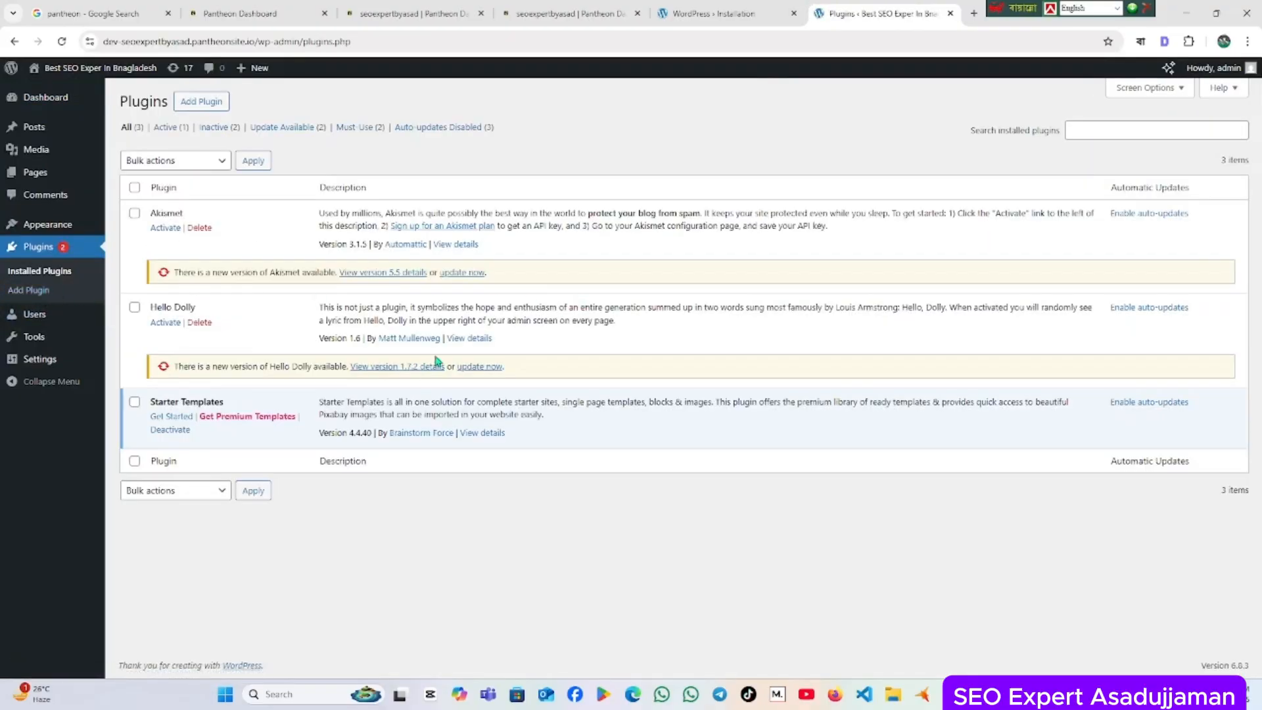
pyautogui.click(174, 418)
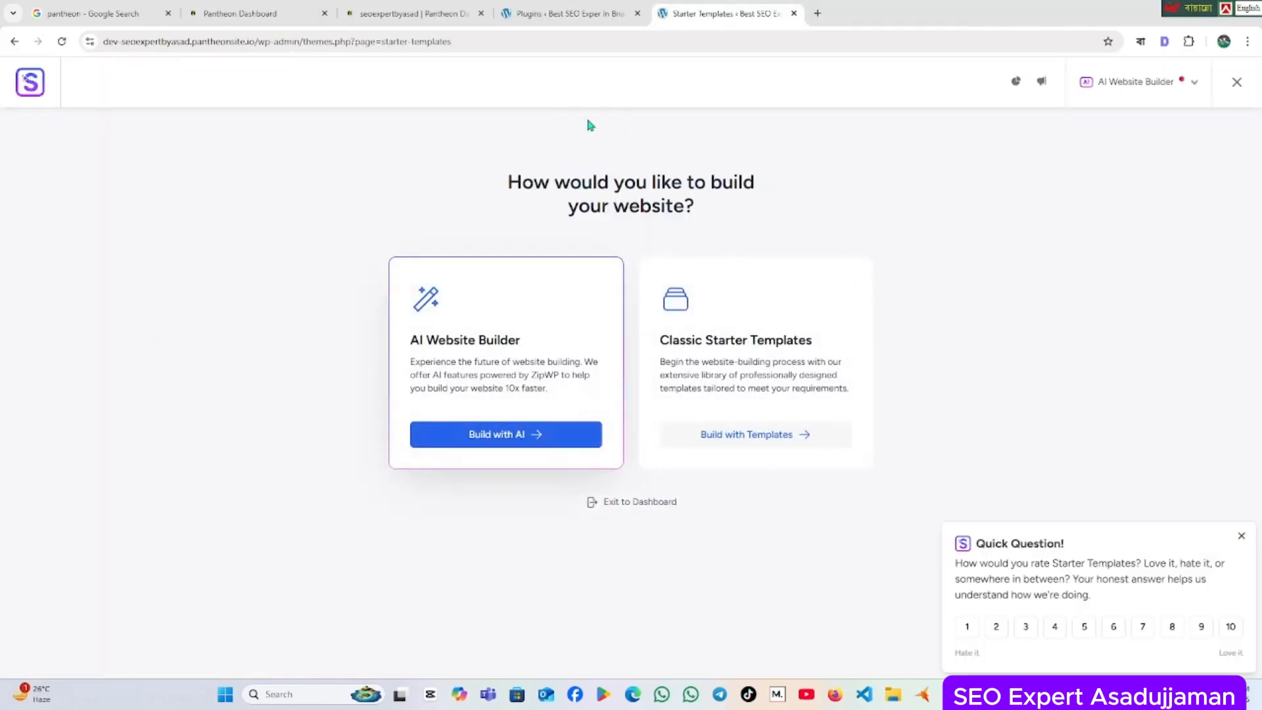
pyautogui.click(773, 445)
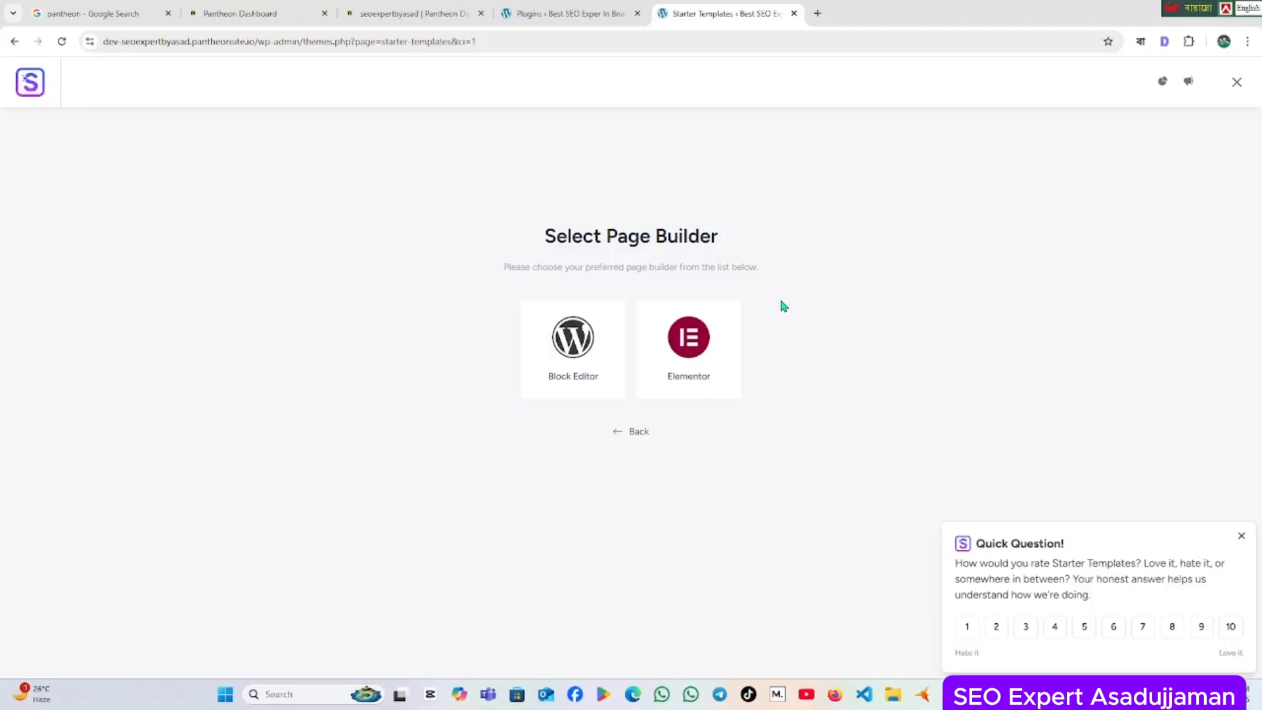
pyautogui.click(720, 343)
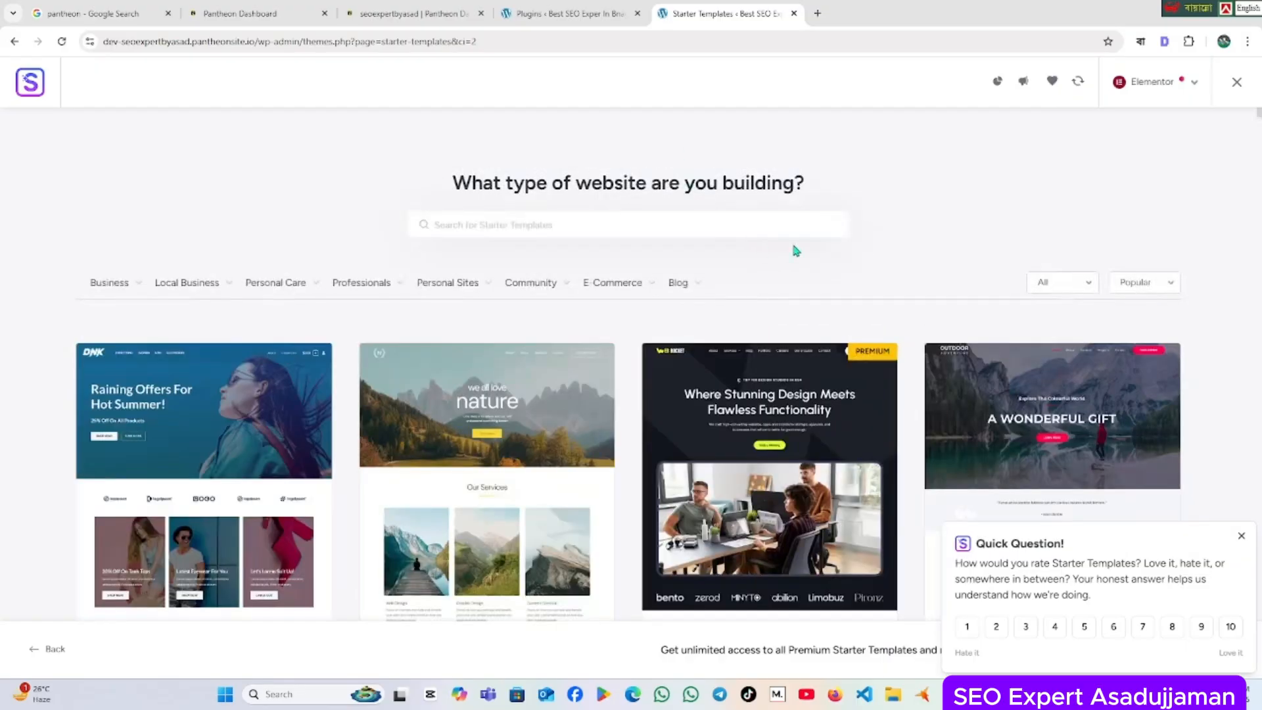
# Dismiss the rating survey and search the starter templates for seo.
pyautogui.scroll(-4, 879, 250)
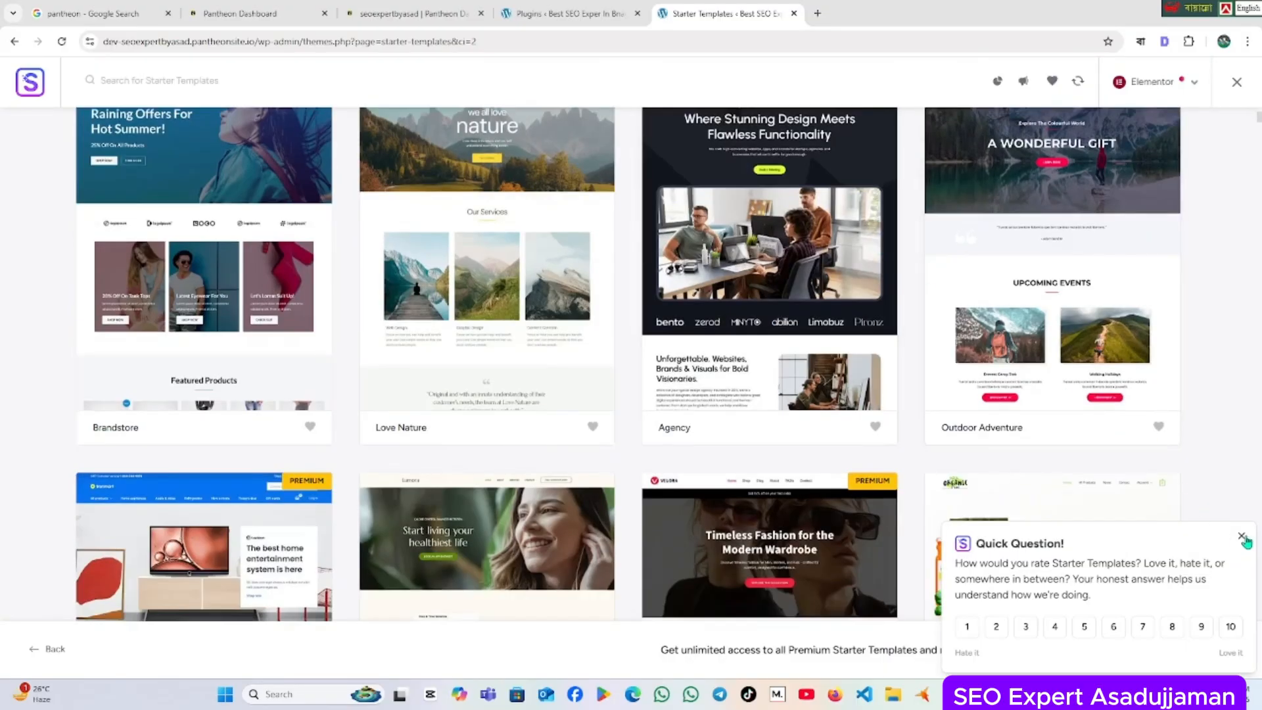
pyautogui.click(1240, 536)
pyautogui.scroll(4, 826, 510)
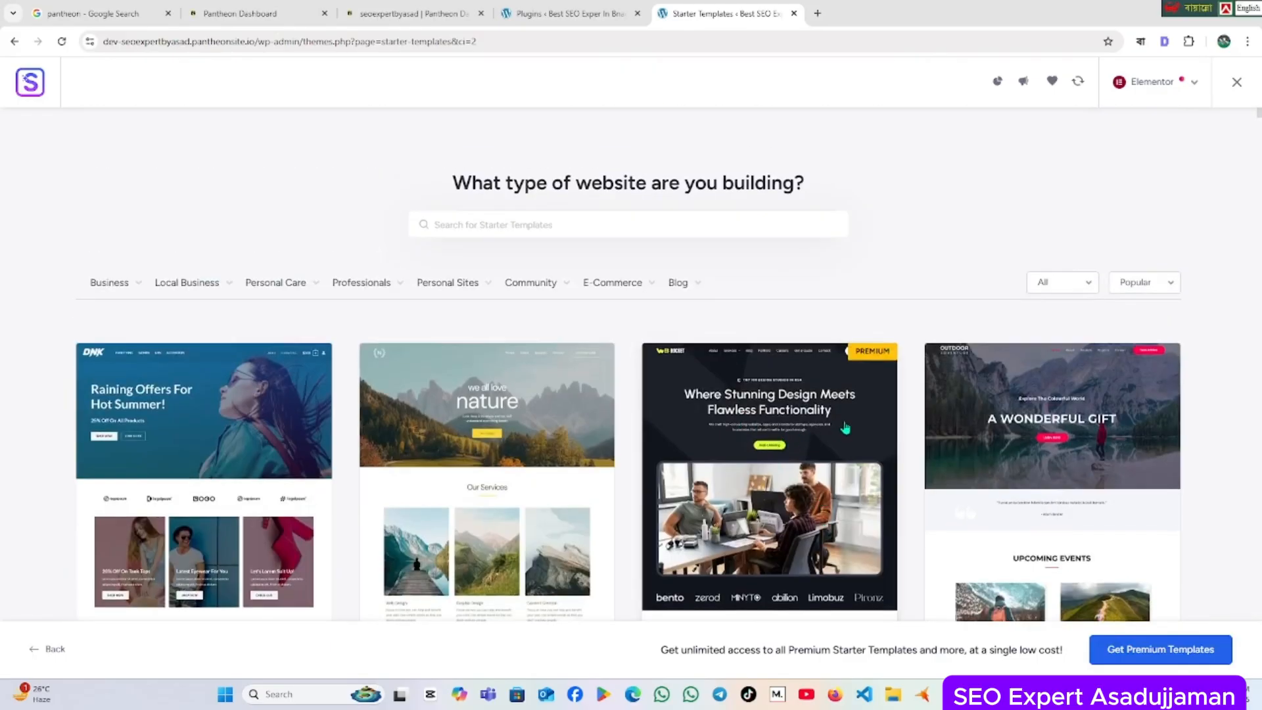
pyautogui.scroll(-6, 747, 436)
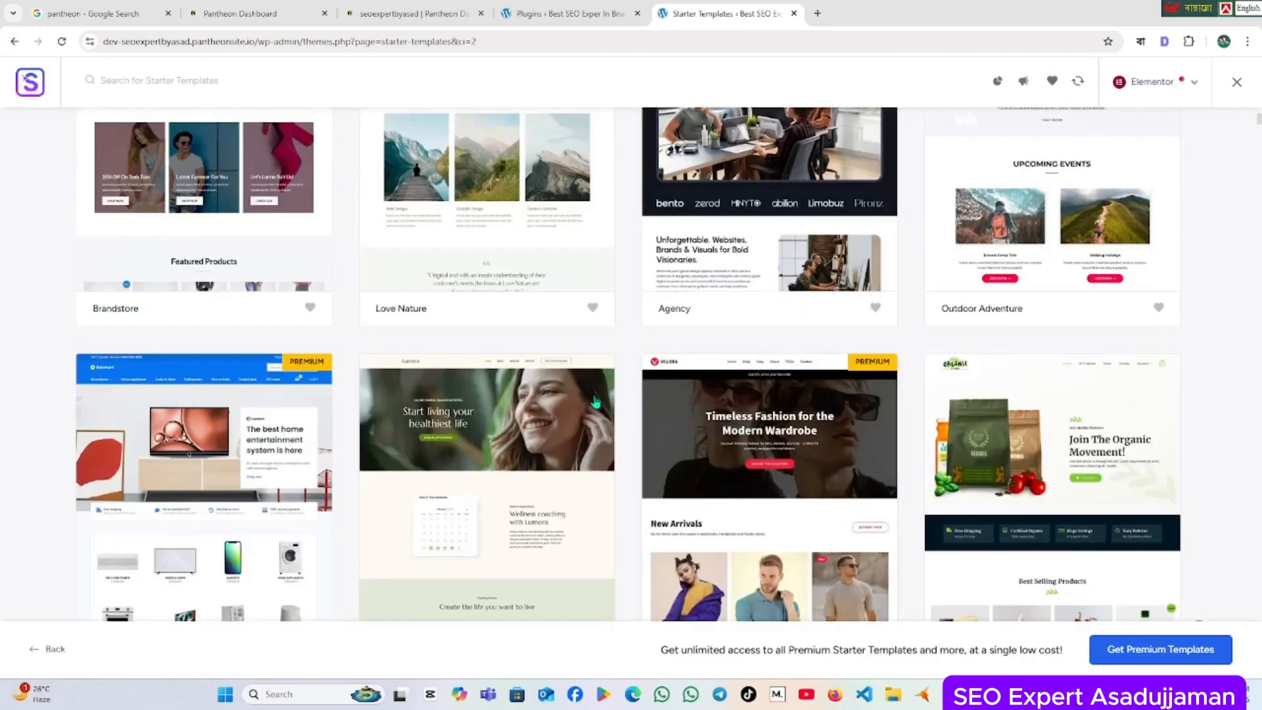
pyautogui.scroll(-10, 811, 429)
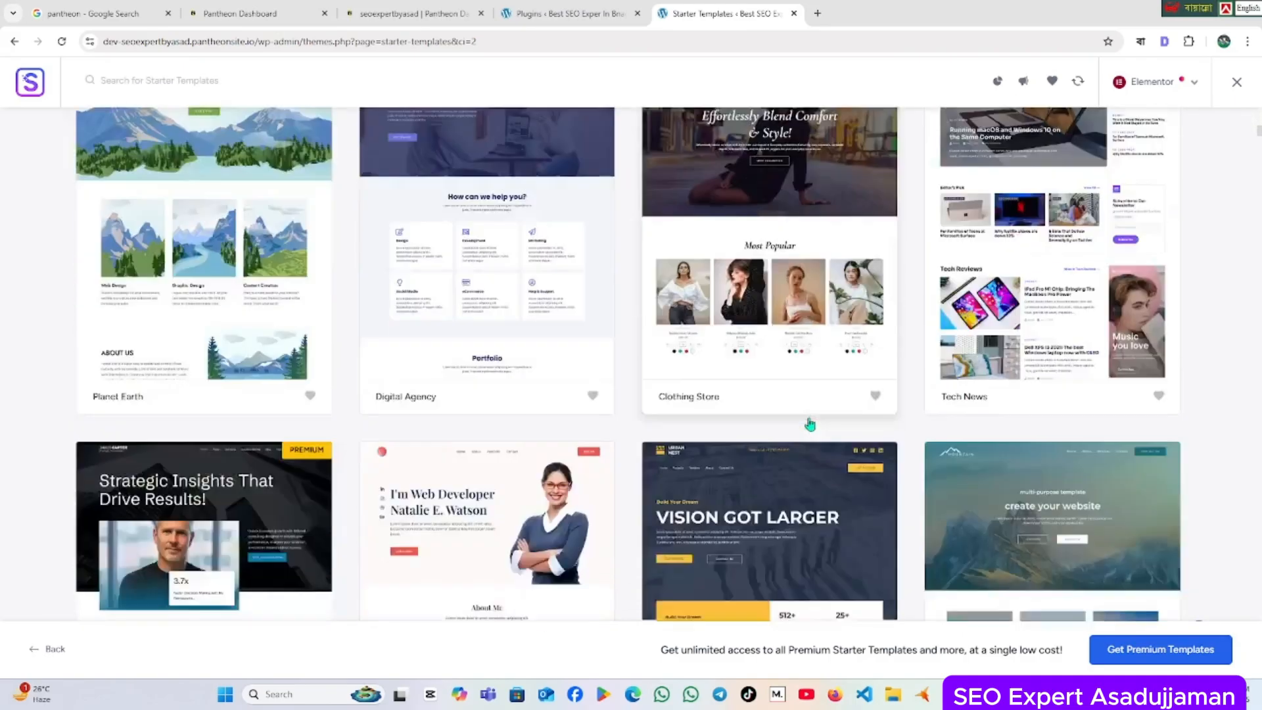
pyautogui.scroll(15, 574, 245)
pyautogui.click(530, 222)
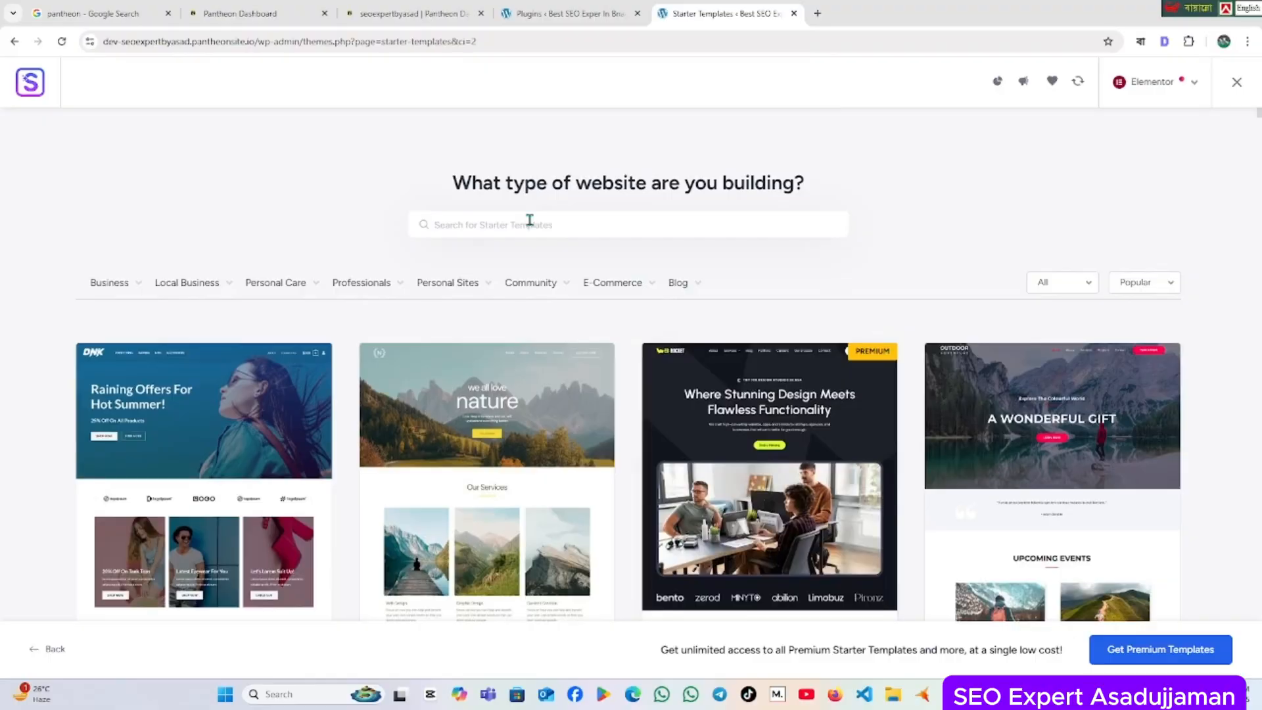
pyautogui.write('seo')
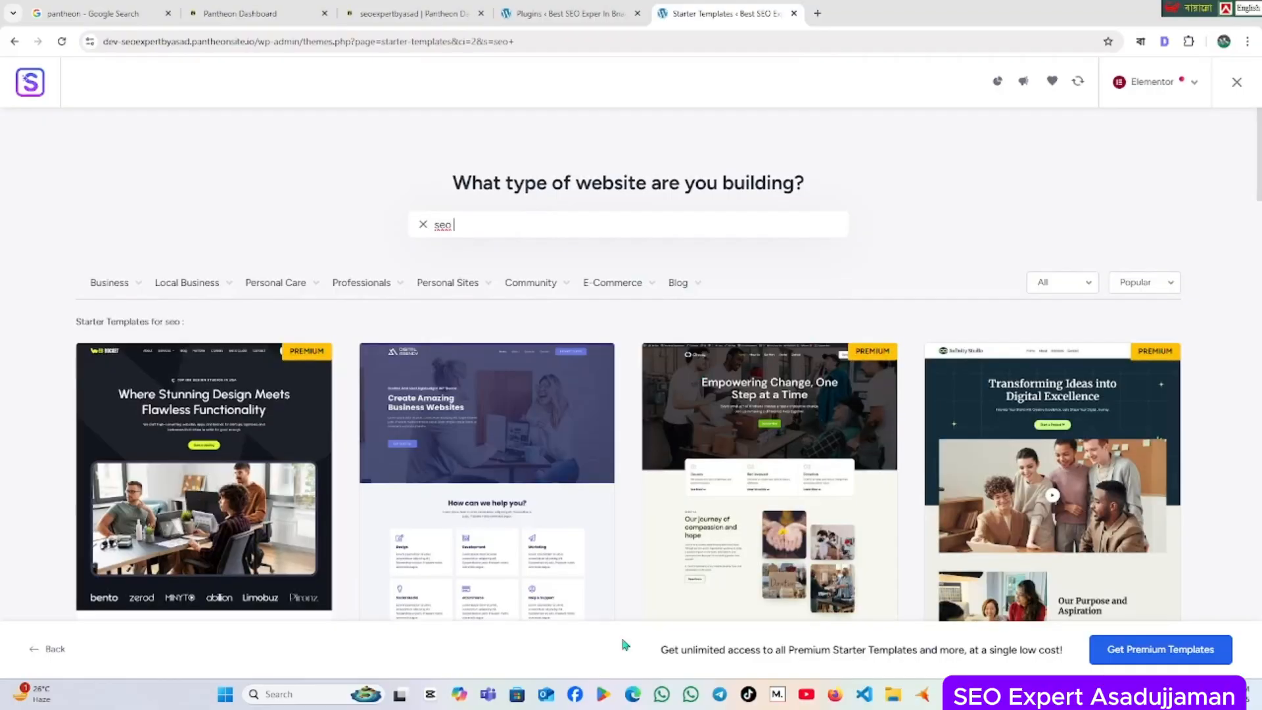
# Select the free Digital Agency template from the search results.
pyautogui.scroll(-10, 900, 344)
pyautogui.scroll(-5, 830, 366)
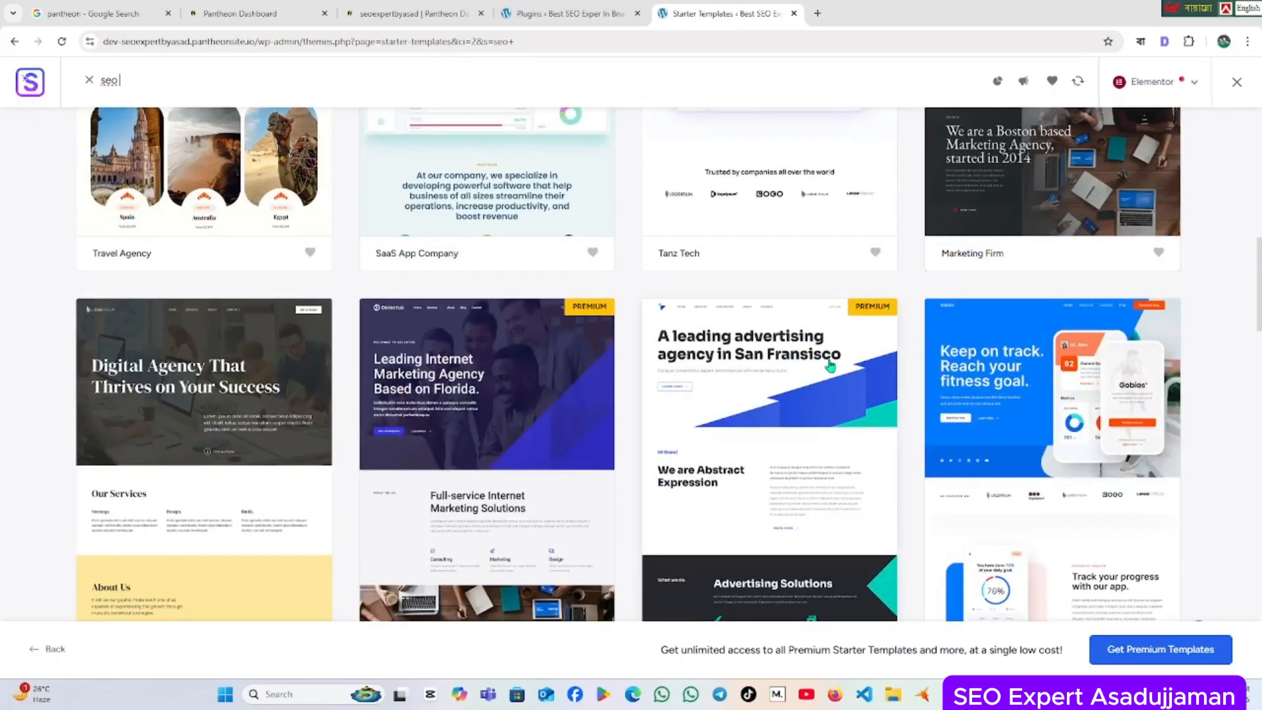
pyautogui.scroll(-4, 830, 366)
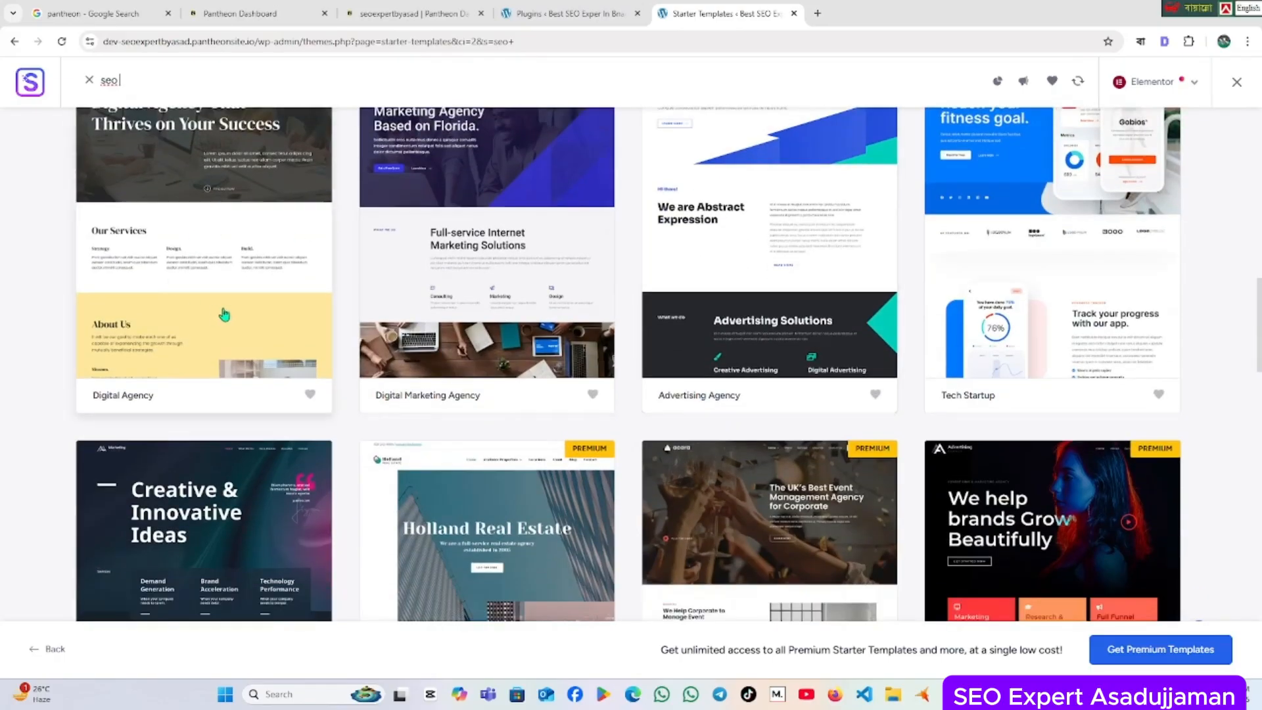
pyautogui.scroll(3, 245, 290)
pyautogui.scroll(-3, 243, 309)
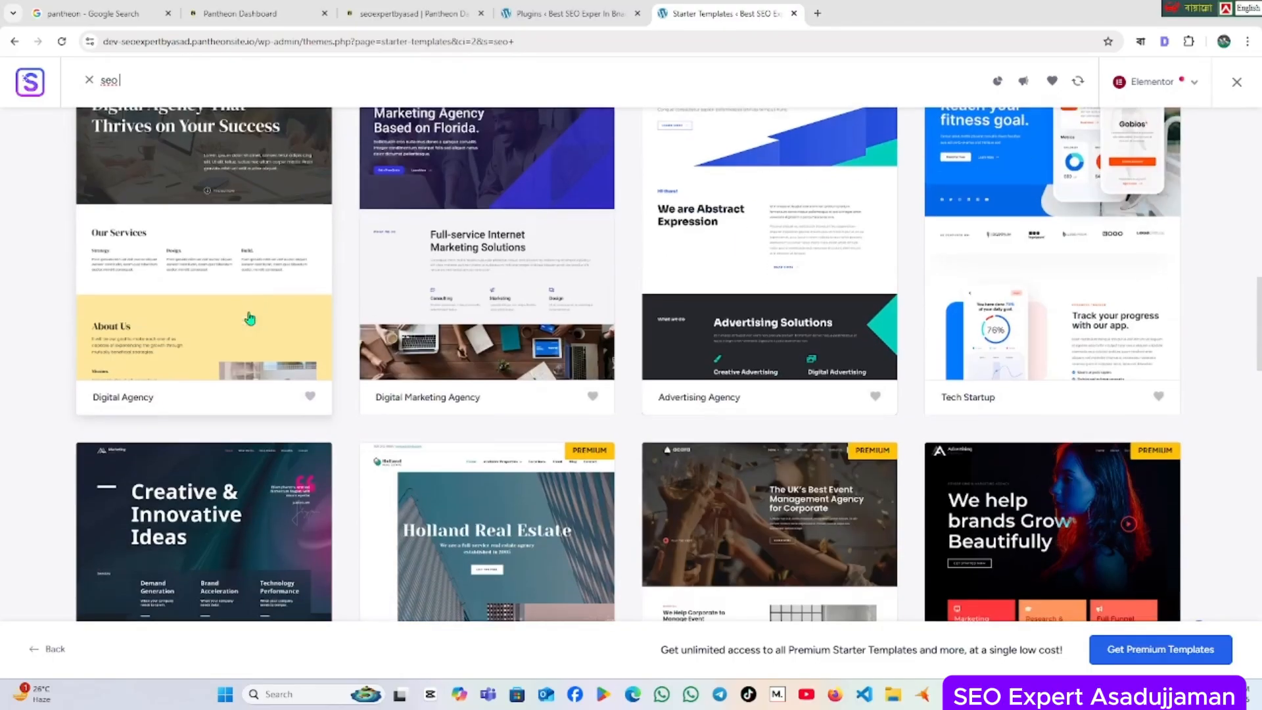
pyautogui.click(238, 262)
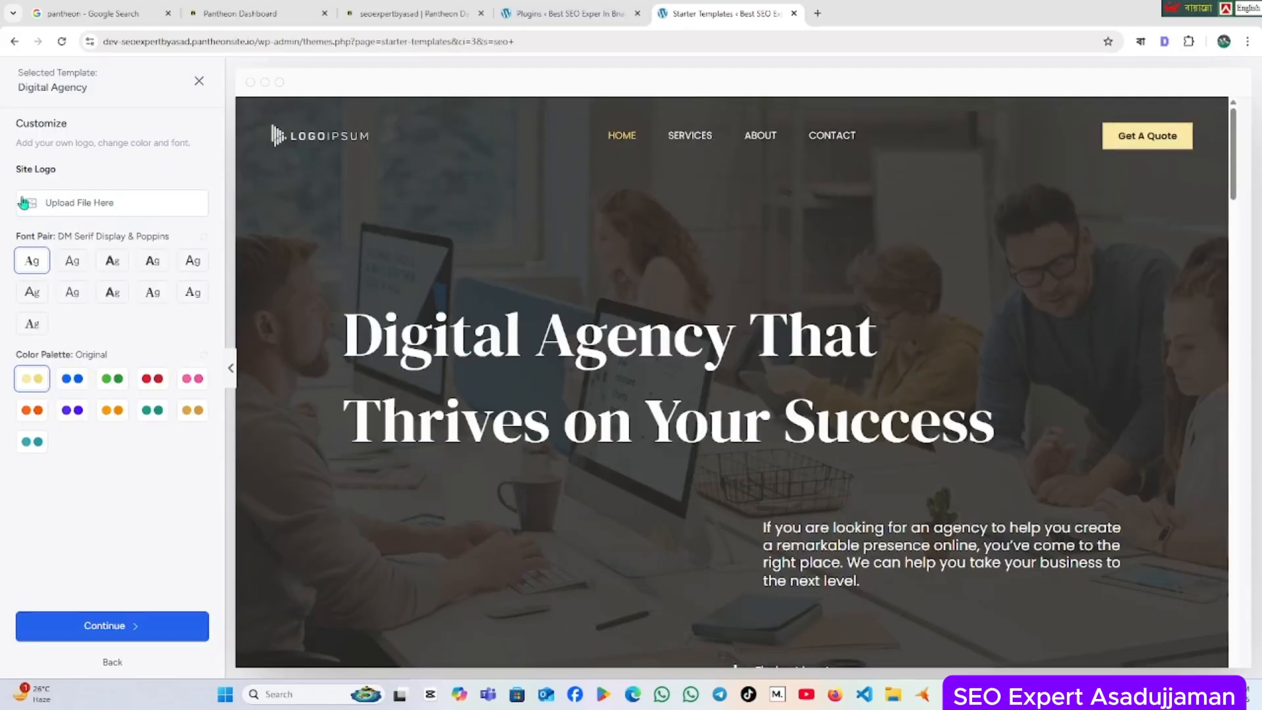
# Review the Digital Agency template preview and try several alternative color palettes on it.
pyautogui.scroll(-4, 670, 426)
pyautogui.scroll(-10, 721, 419)
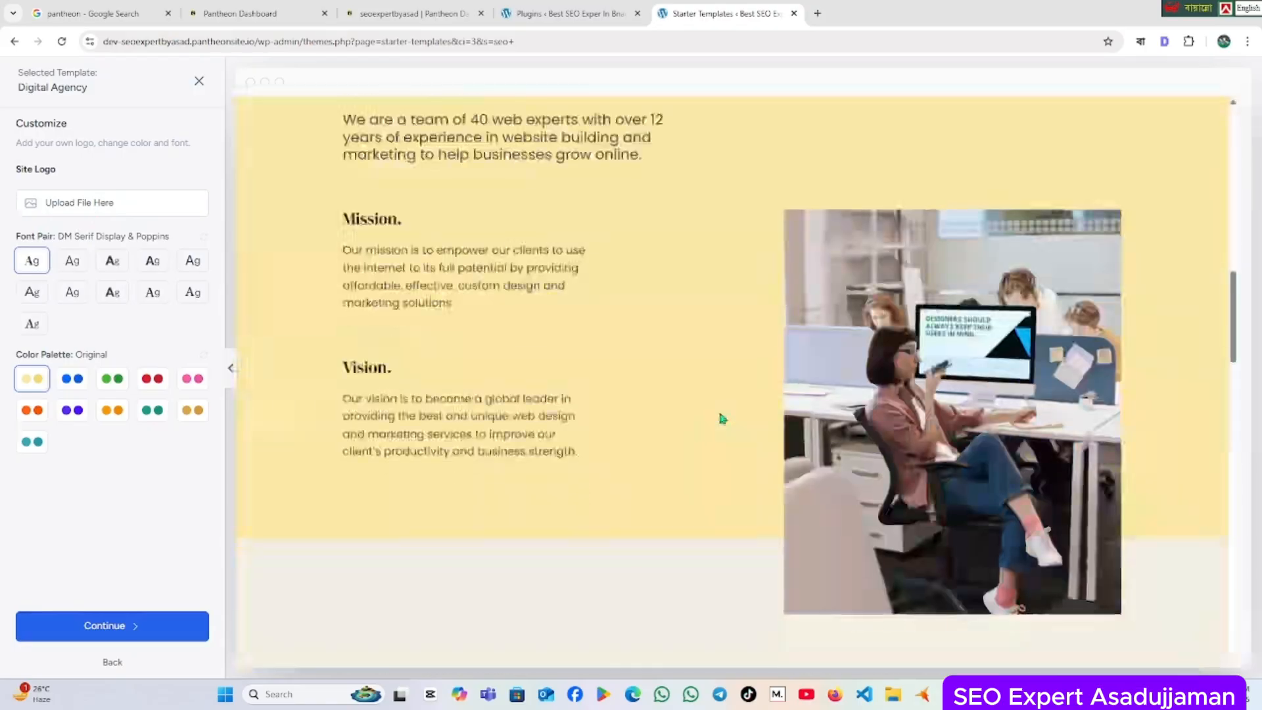
pyautogui.scroll(10, 648, 482)
pyautogui.scroll(1, 648, 479)
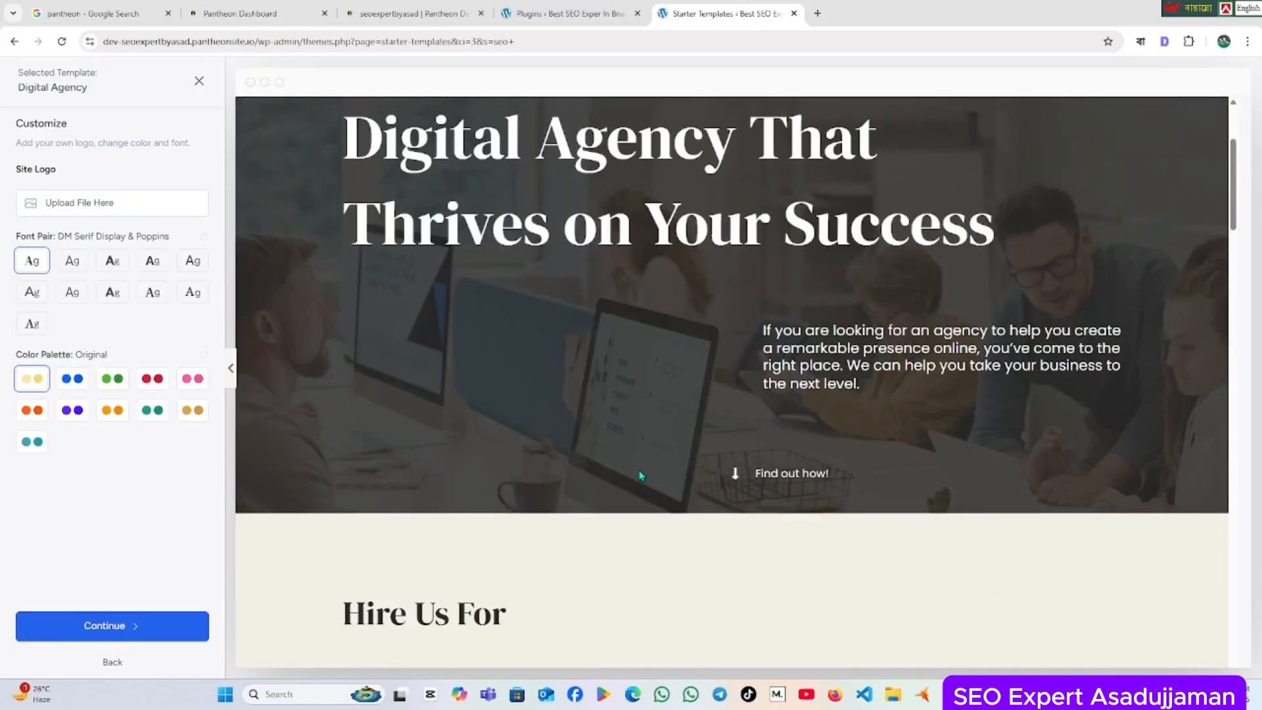
pyautogui.click(65, 385)
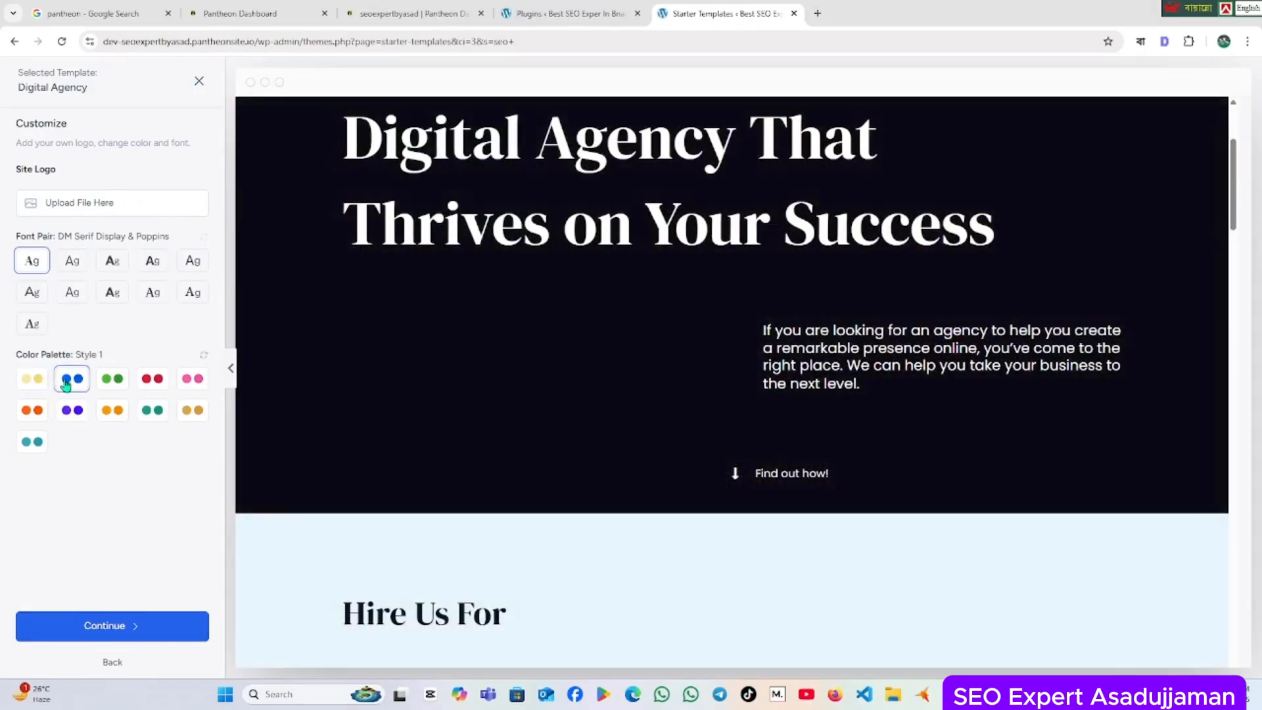
pyautogui.click(115, 381)
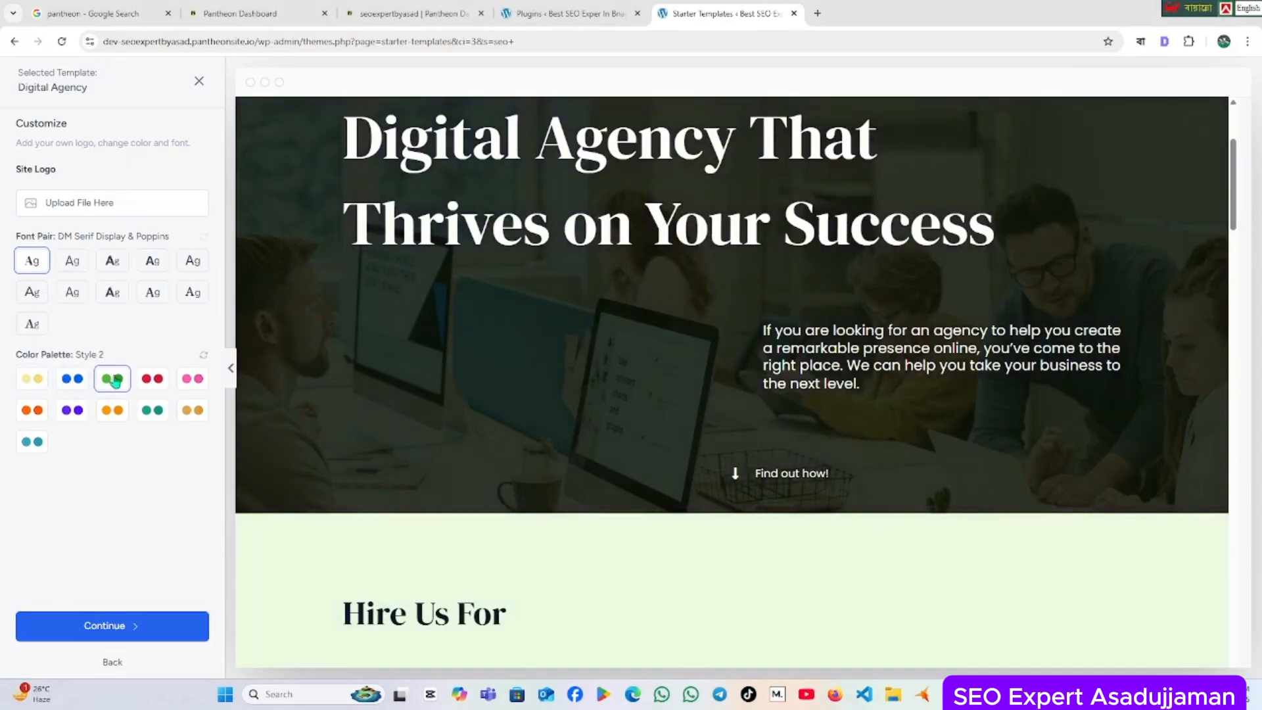
pyautogui.click(152, 384)
pyautogui.click(74, 413)
pyautogui.click(116, 414)
pyautogui.click(152, 416)
pyautogui.click(193, 415)
pyautogui.click(109, 380)
pyautogui.click(30, 380)
# Apply the green Style 2 color palette to the Digital Agency template and continue to the website feature selection.
pyautogui.click(115, 383)
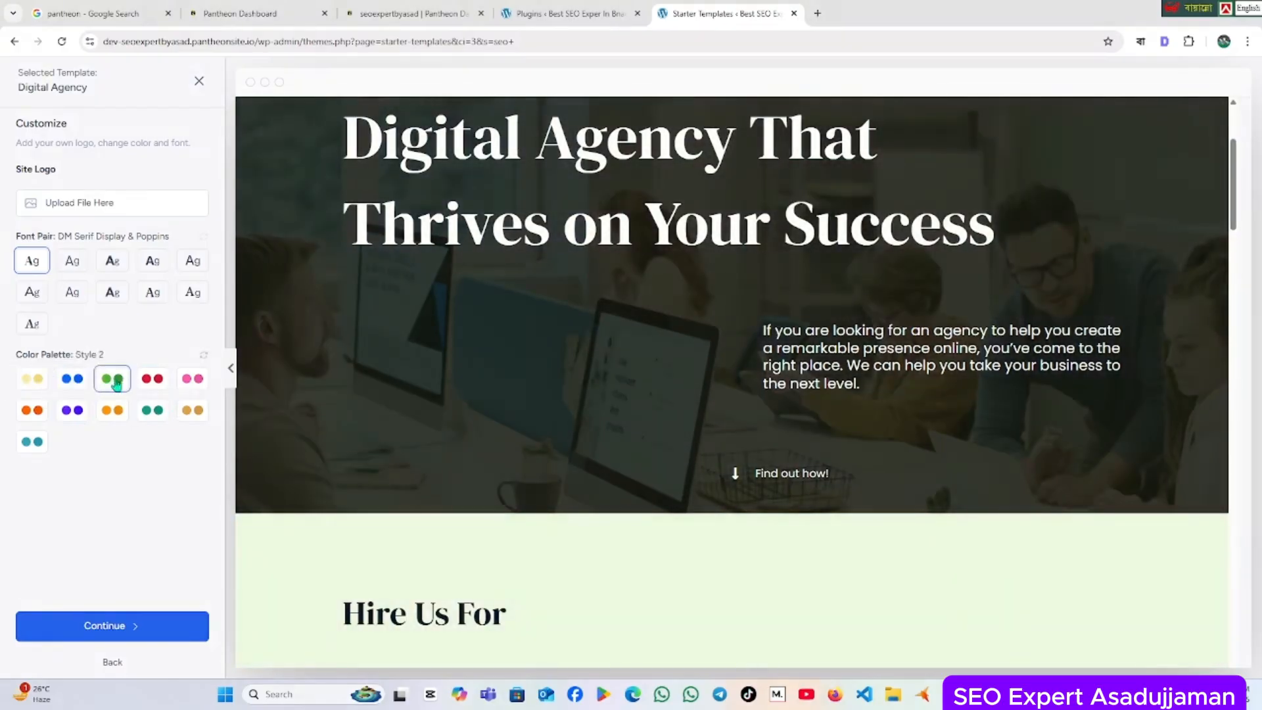
pyautogui.scroll(-10, 752, 400)
pyautogui.scroll(4, 670, 424)
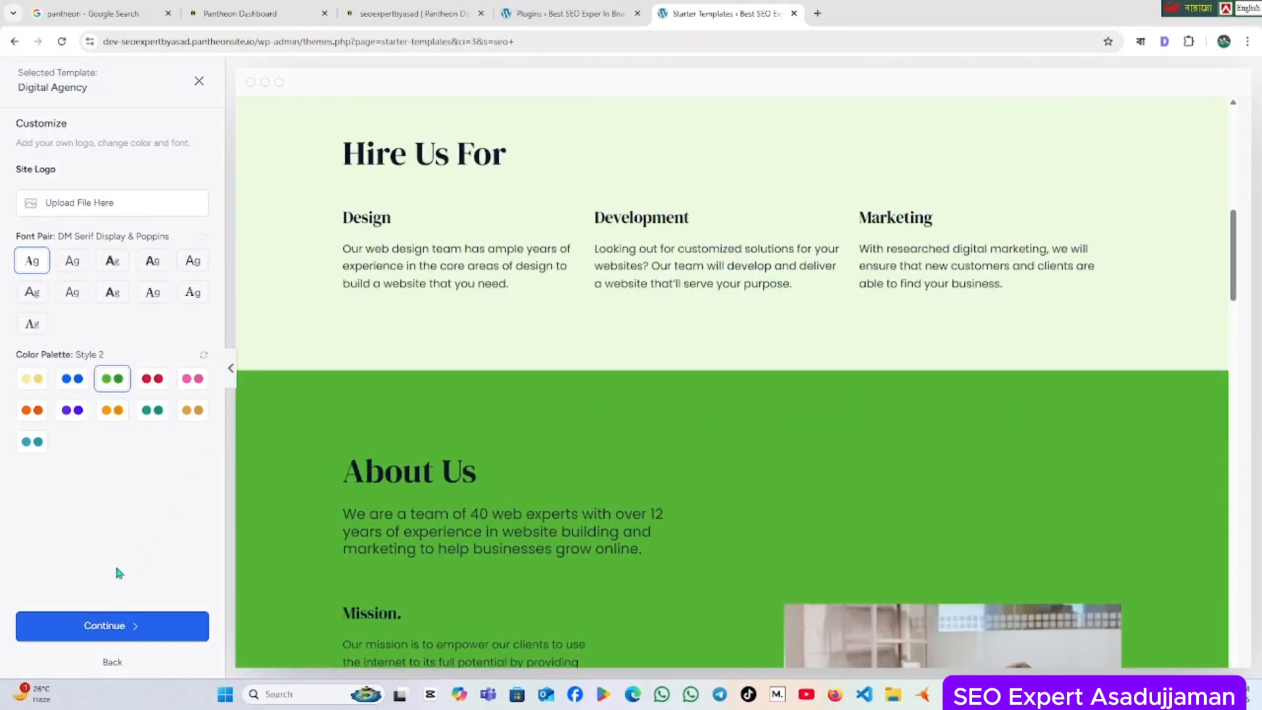
pyautogui.click(102, 625)
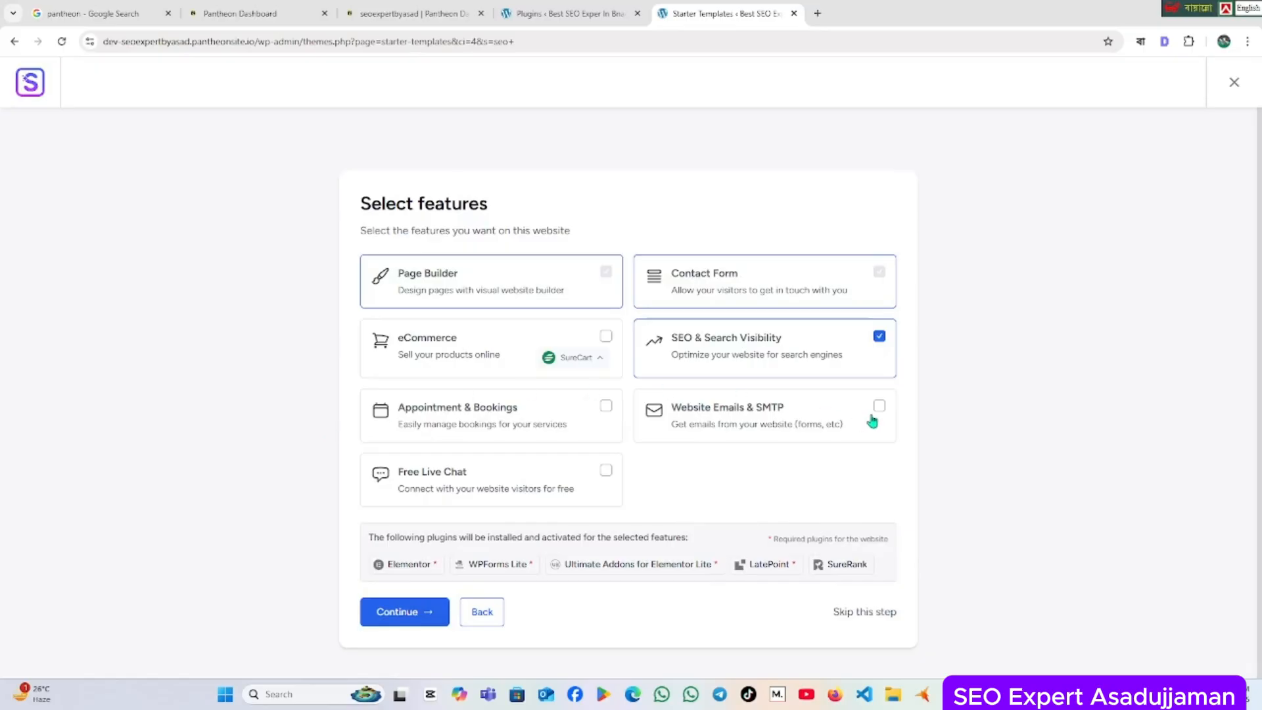
pyautogui.scroll(-1, 792, 431)
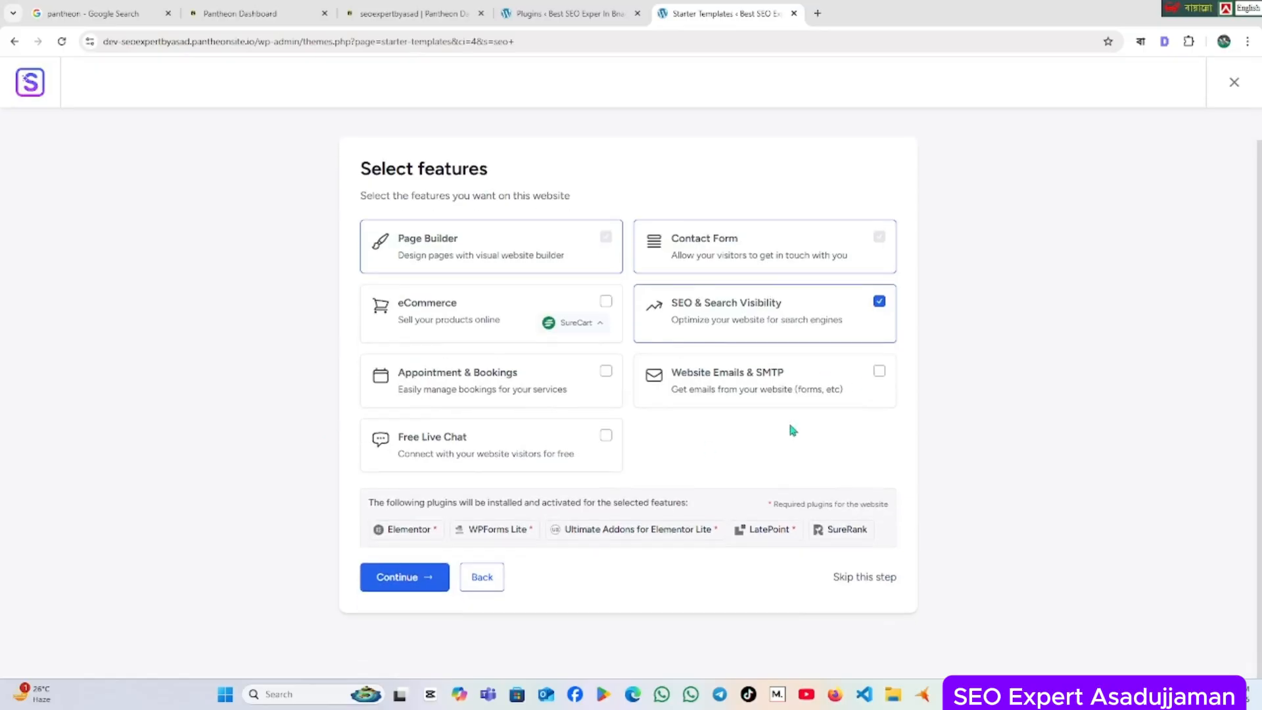
# Build the website with the preselected features without keeping existing data, and open the finished site.
pyautogui.click(415, 582)
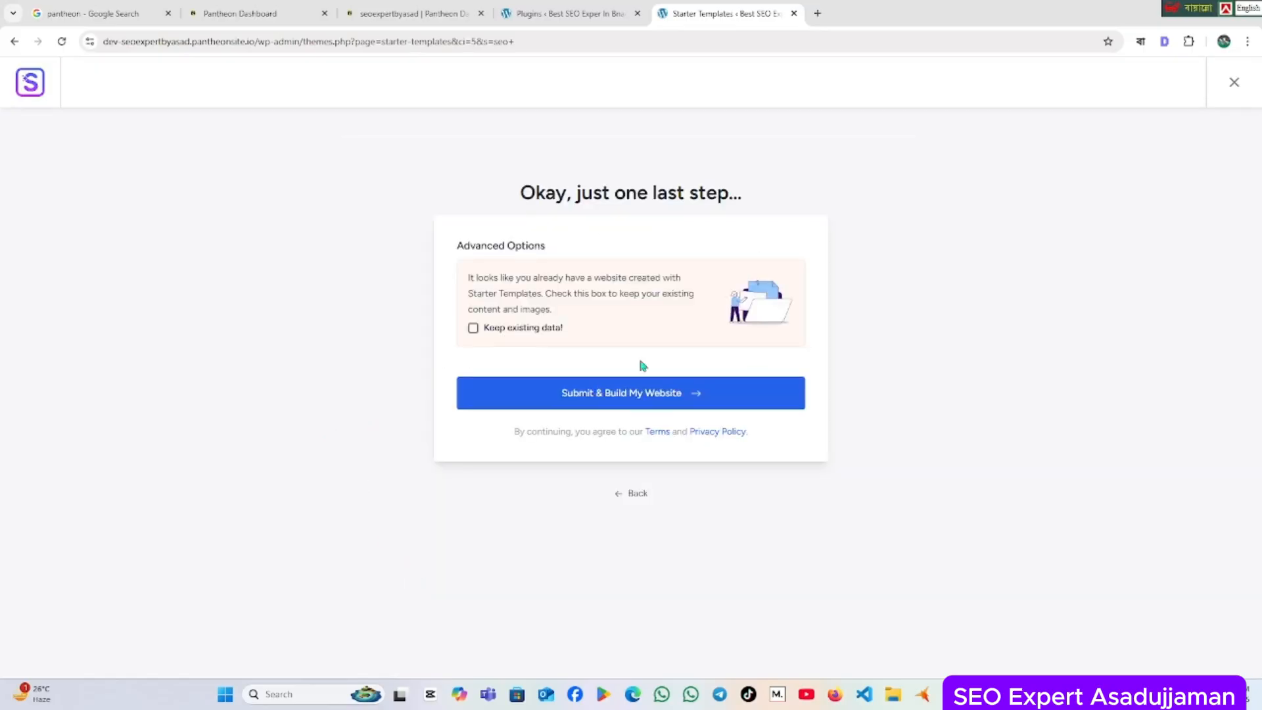
pyautogui.click(613, 394)
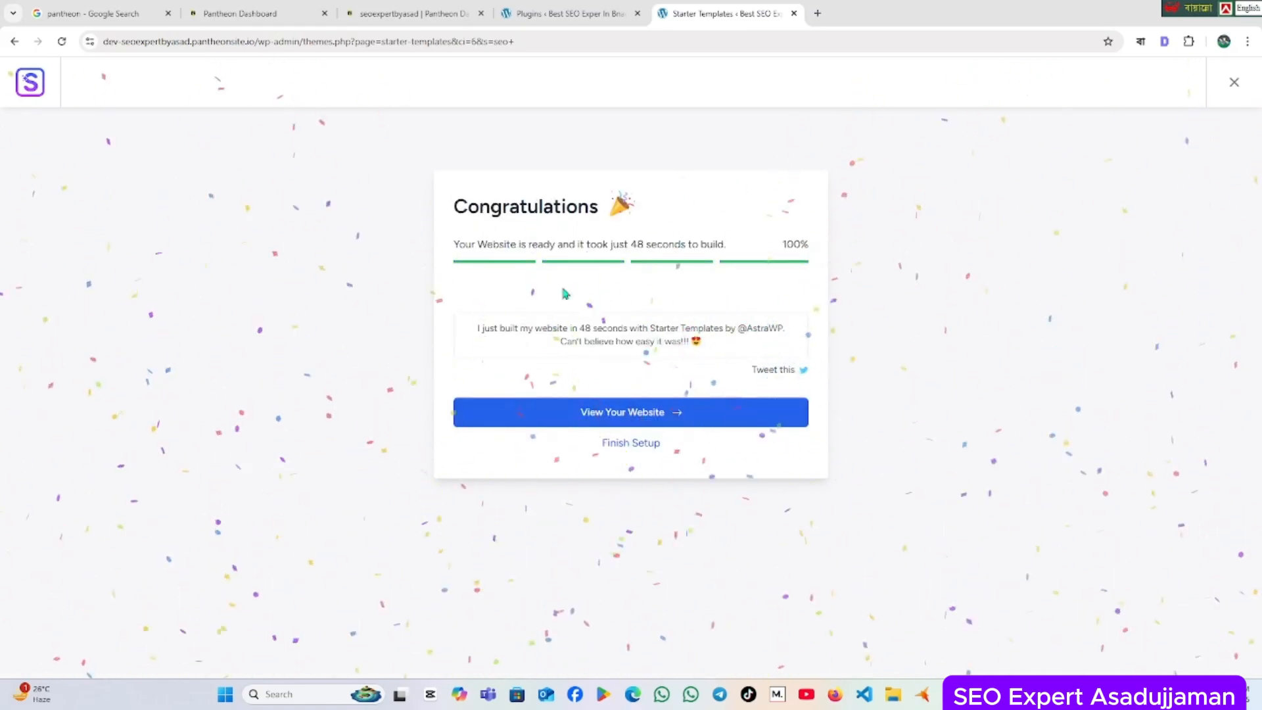
pyautogui.click(652, 420)
pyautogui.click(861, 22)
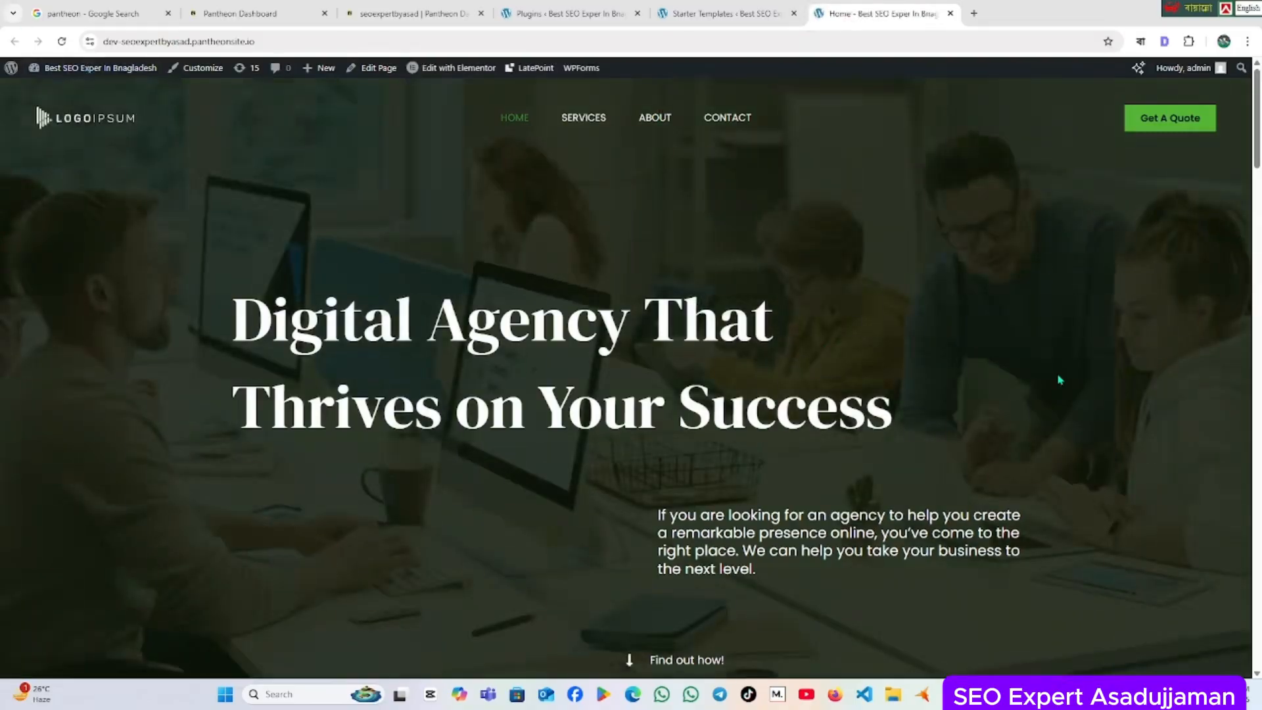
# Look over the new homepage, open it in the Elementor editor and skip the AI trial notification.
pyautogui.scroll(-20, 726, 409)
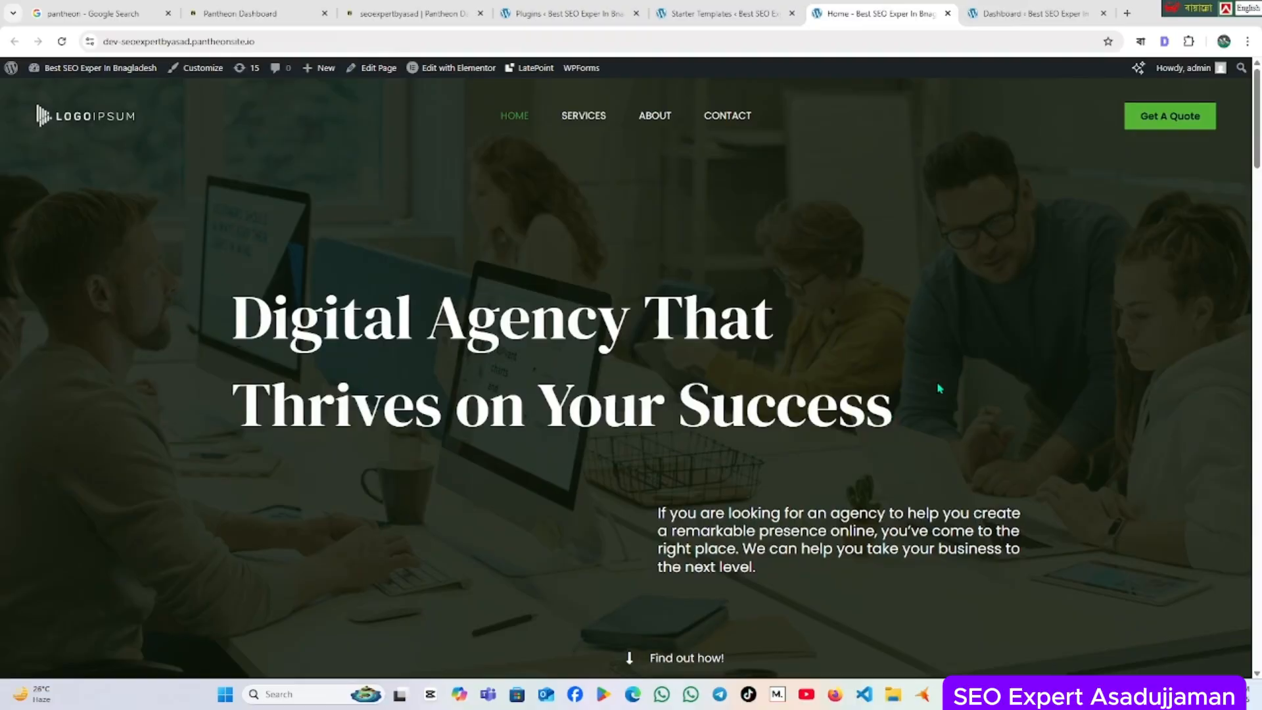
pyautogui.scroll(-10, 940, 388)
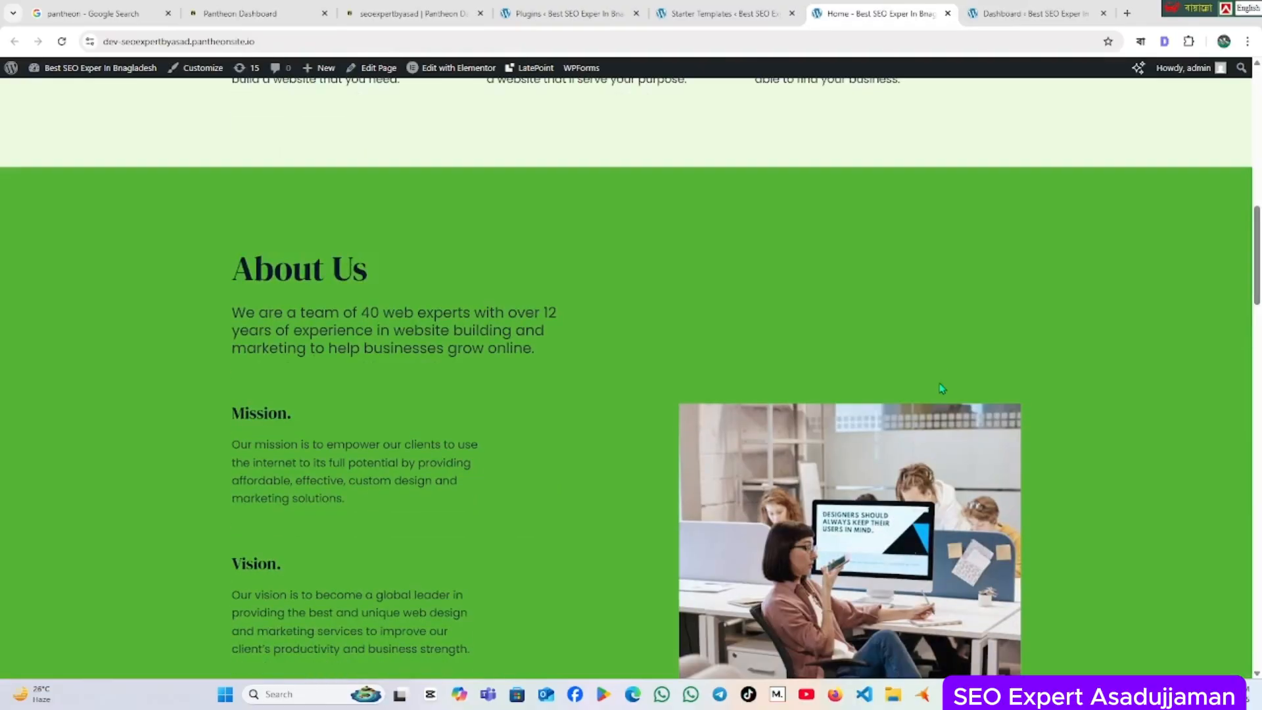
pyautogui.scroll(10, 936, 450)
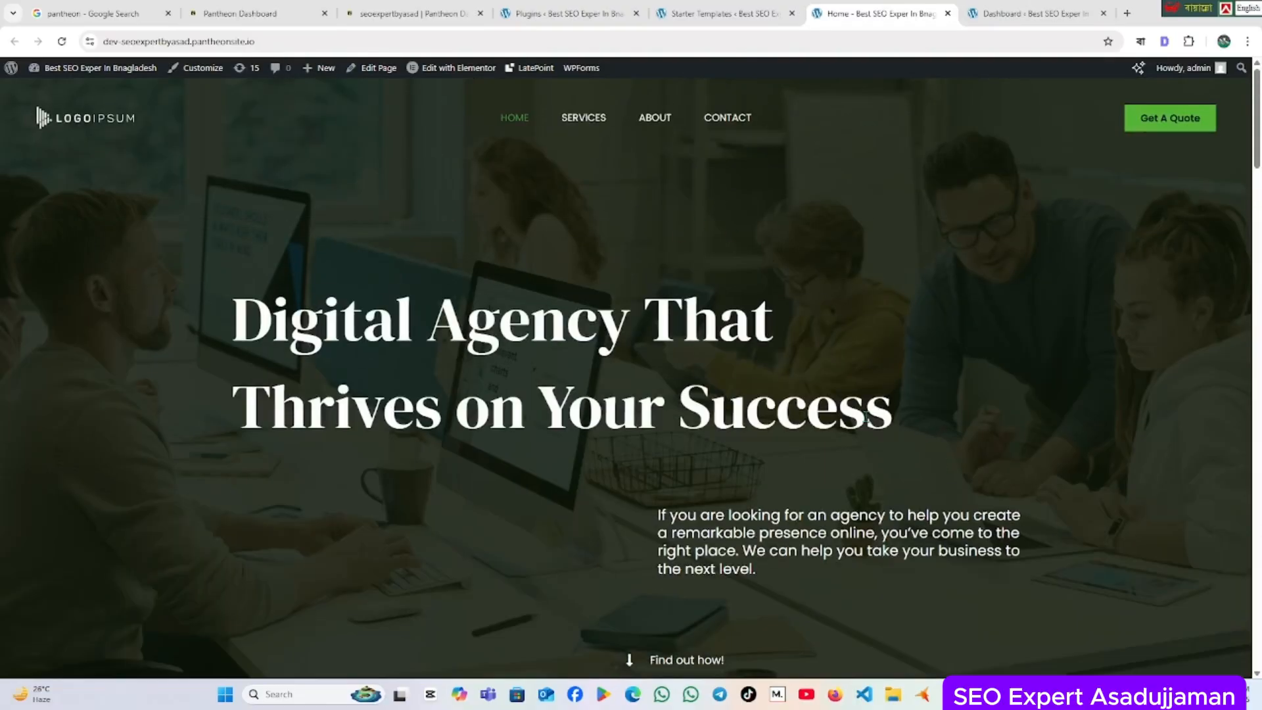
pyautogui.middleClick(447, 74)
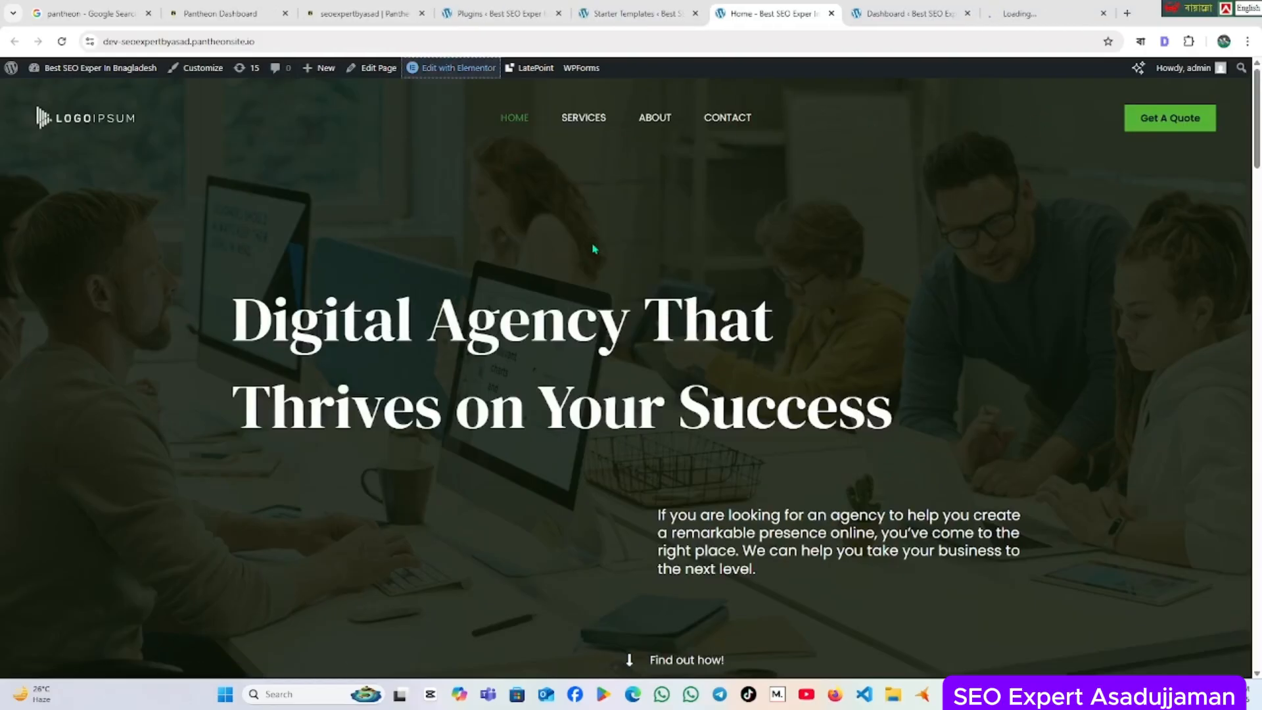
pyautogui.click(1036, 13)
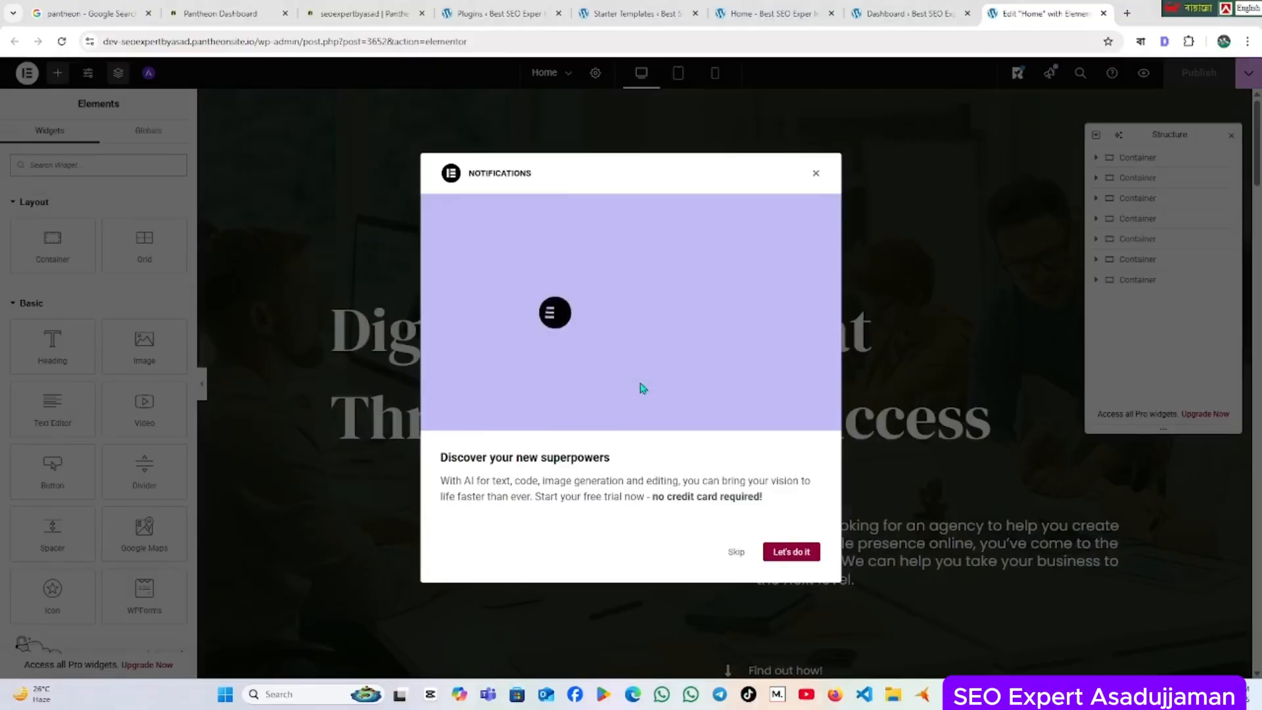
pyautogui.click(741, 554)
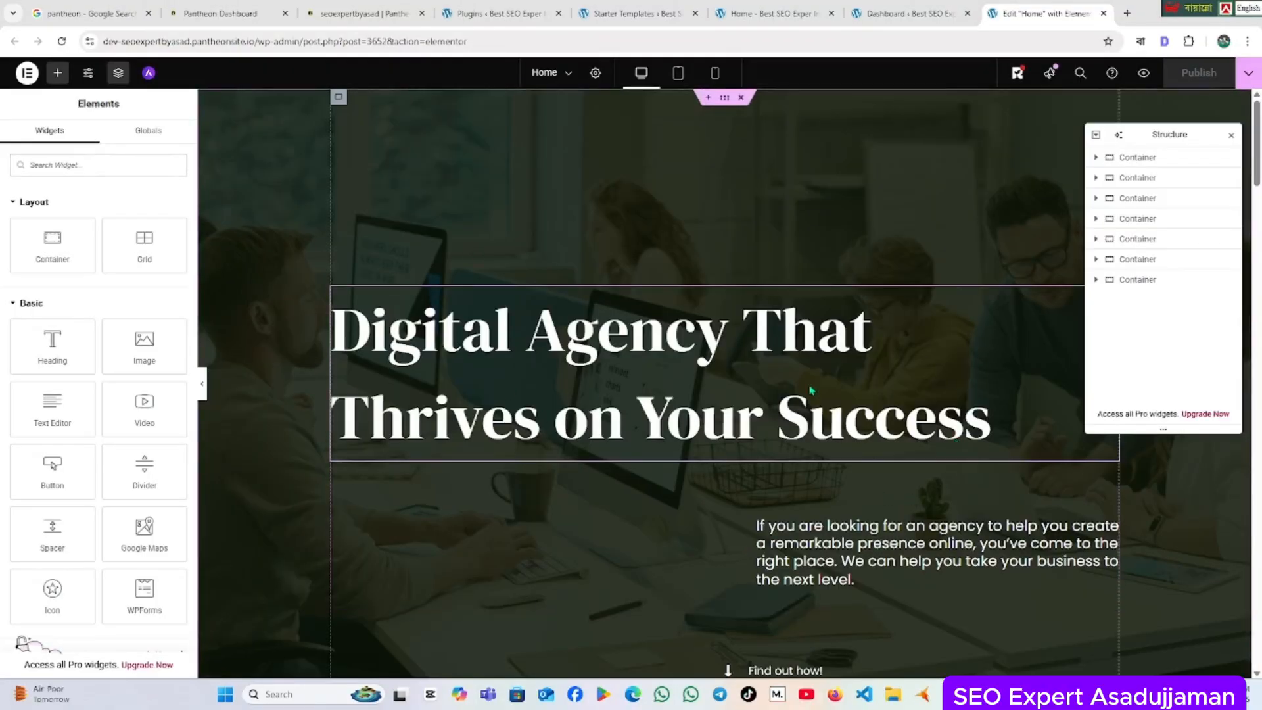
# Replace the hero heading's title with "Best SEO Expert In Bangladesh".
pyautogui.click(653, 389)
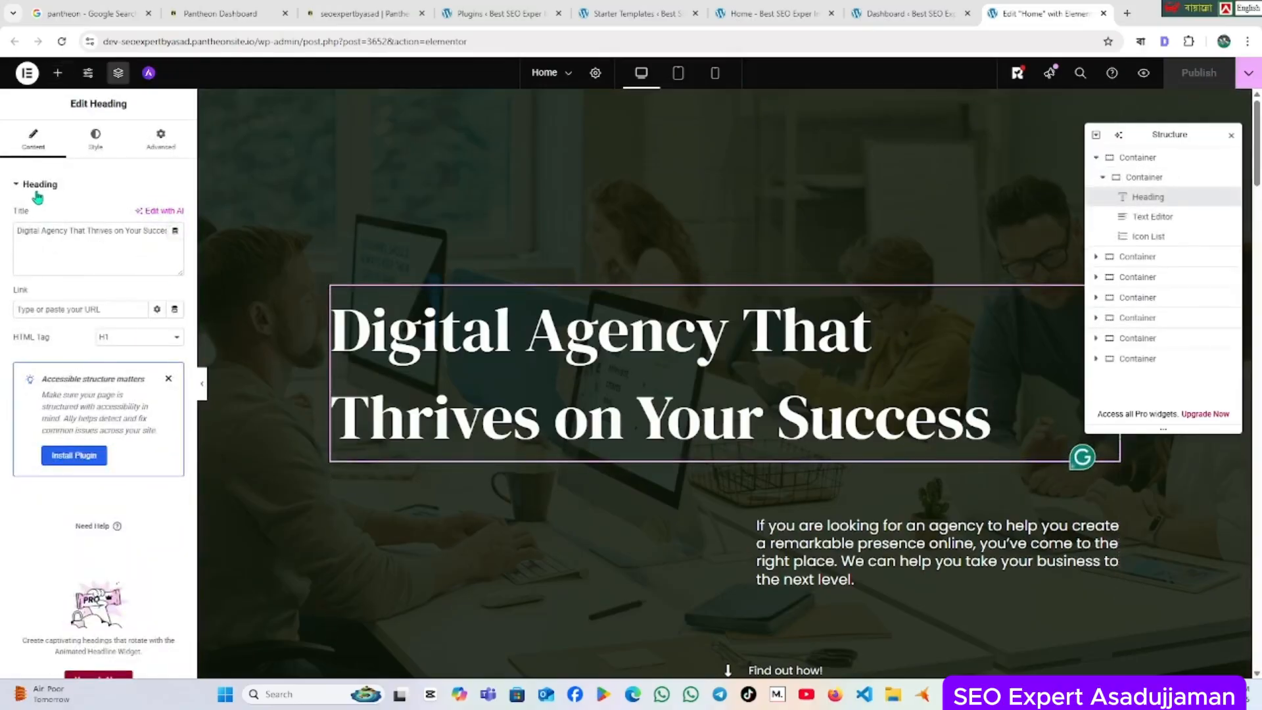
pyautogui.click(96, 245)
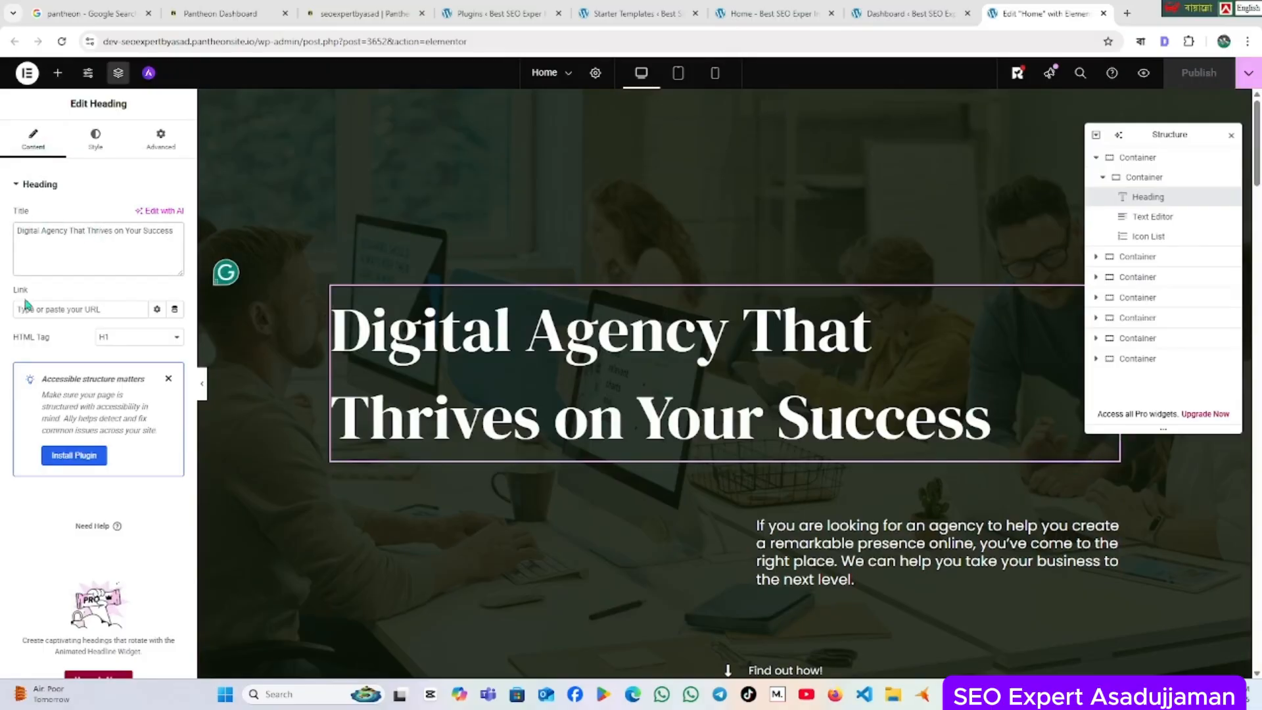
pyautogui.doubleClick(71, 236)
pyautogui.hotkey('ctrl', 'a')
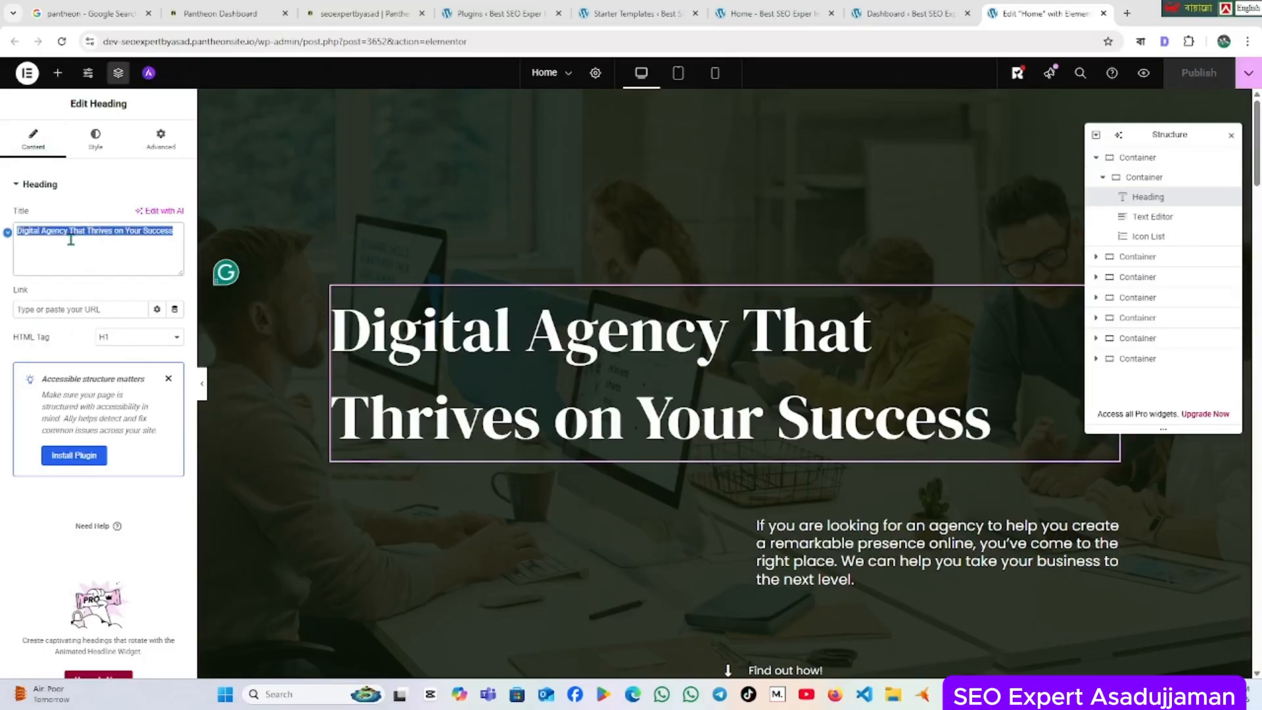
pyautogui.press('BackSpace')
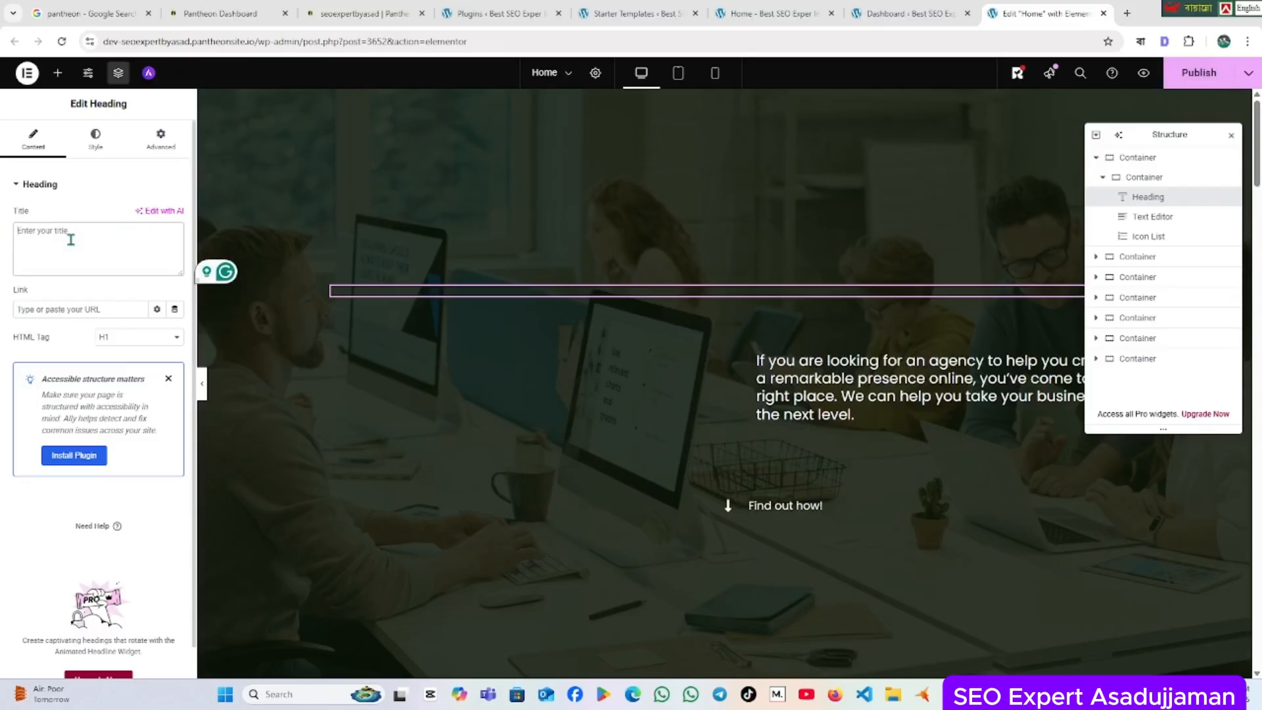
pyautogui.write('Best')
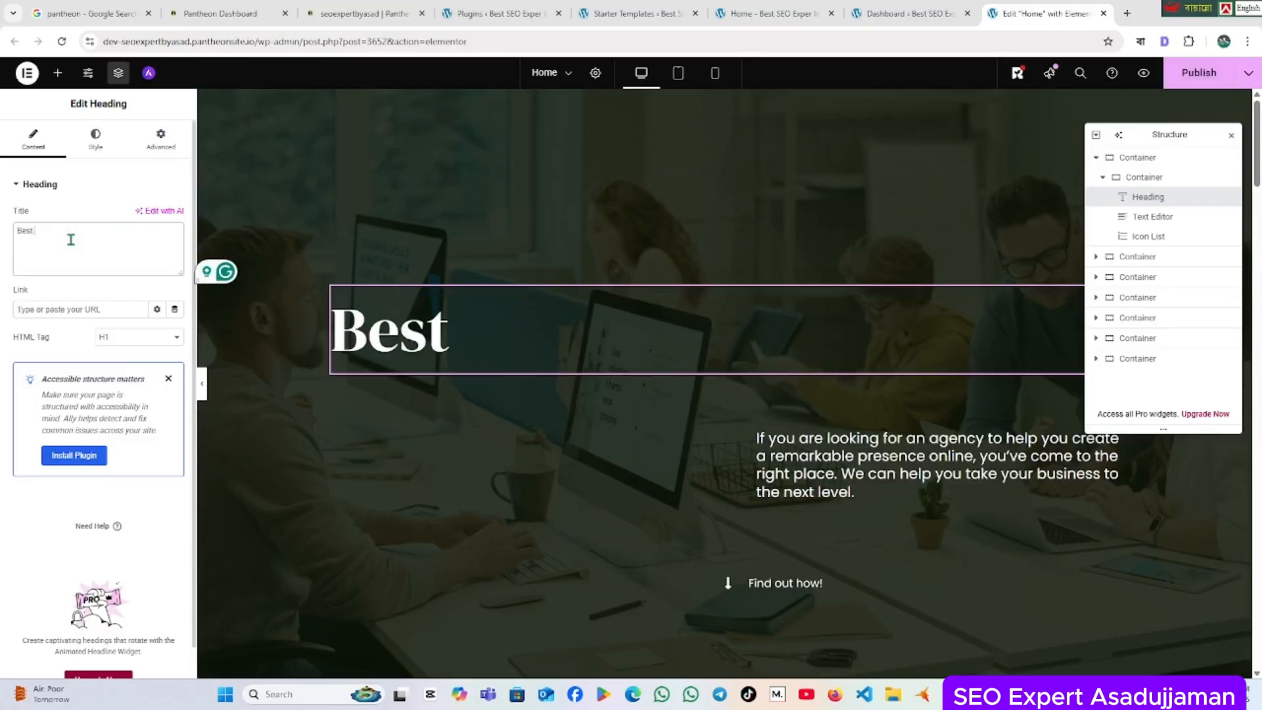
pyautogui.write(' SEO Exp')
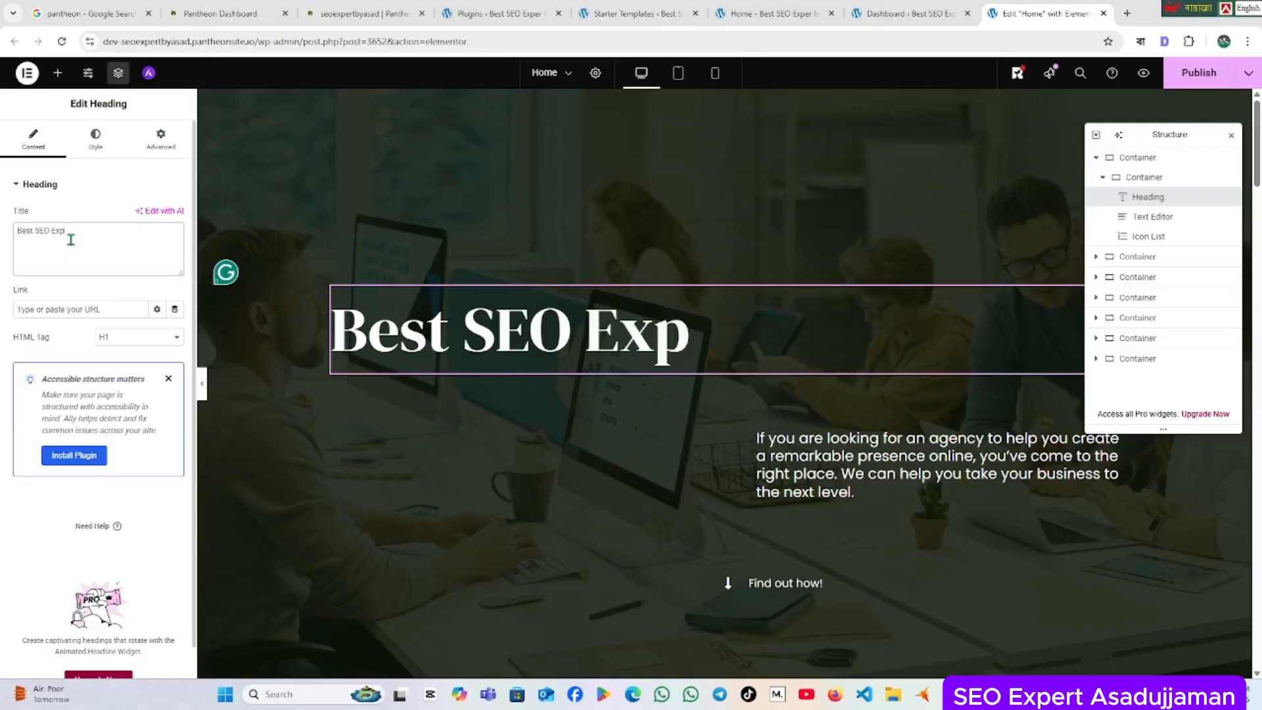
pyautogui.write('ert In Bng')
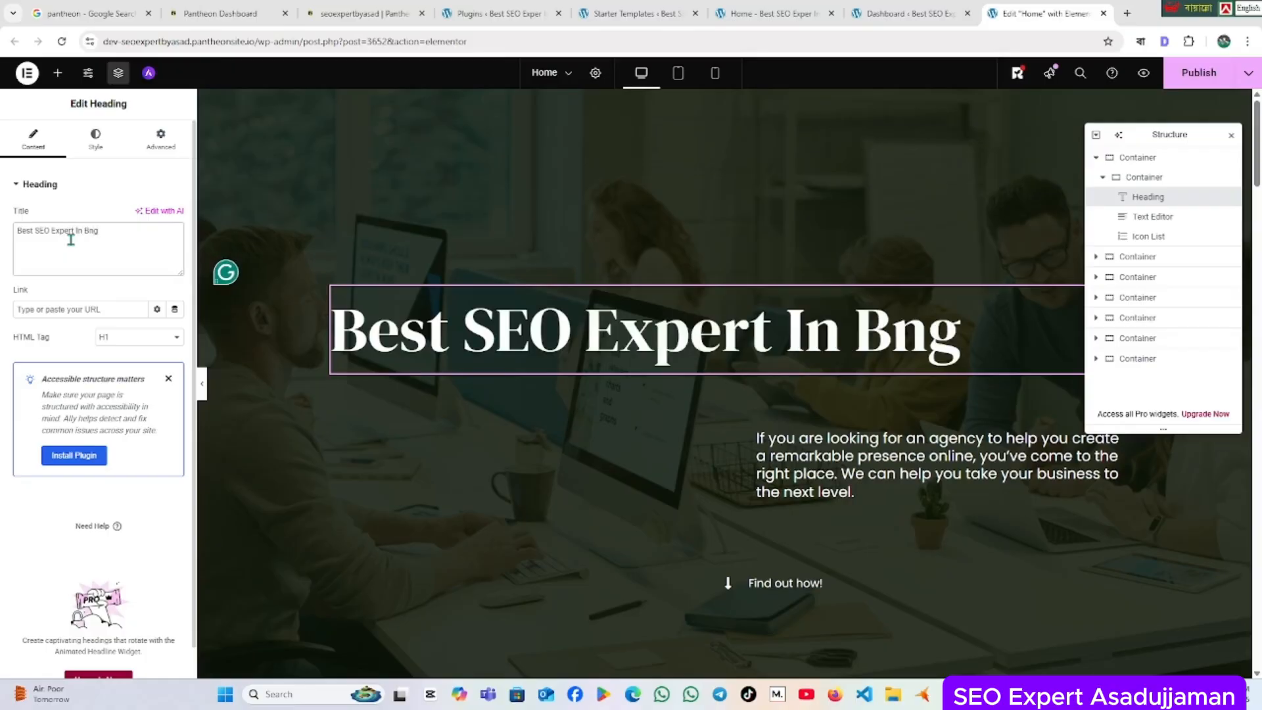
pyautogui.press('BackSpace')
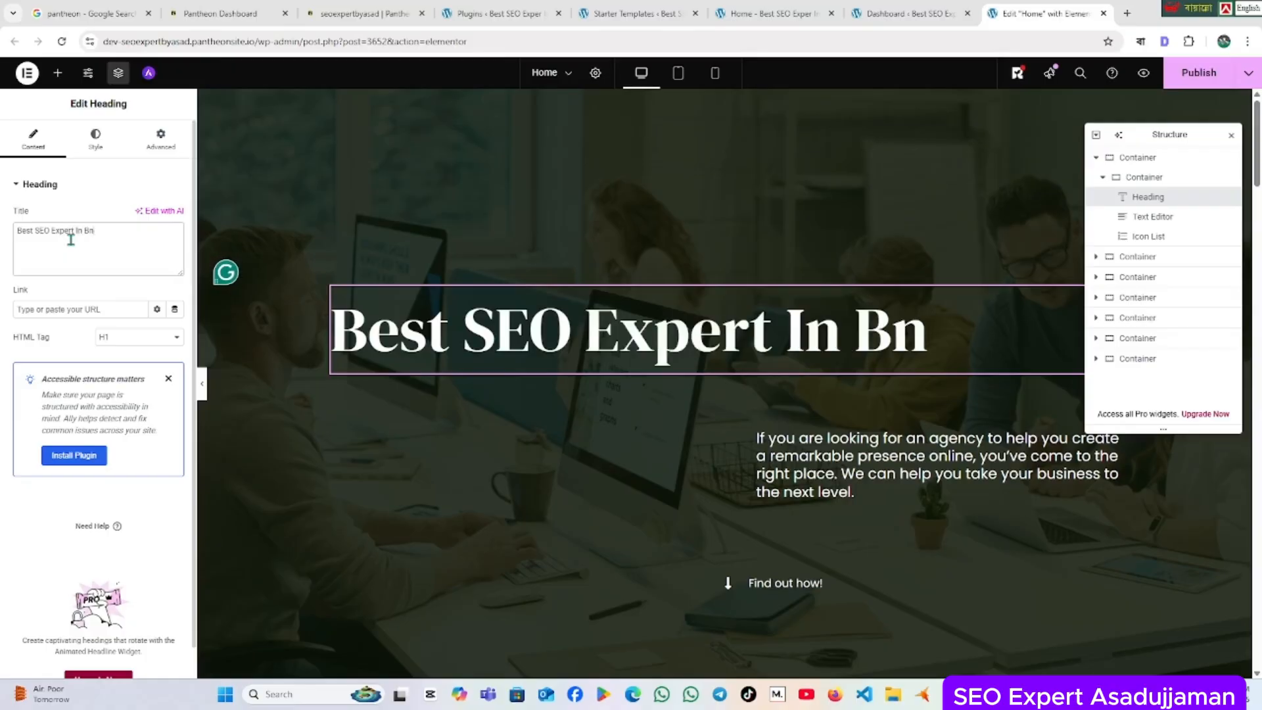
pyautogui.press('BackSpace')
pyautogui.write('angladesh')
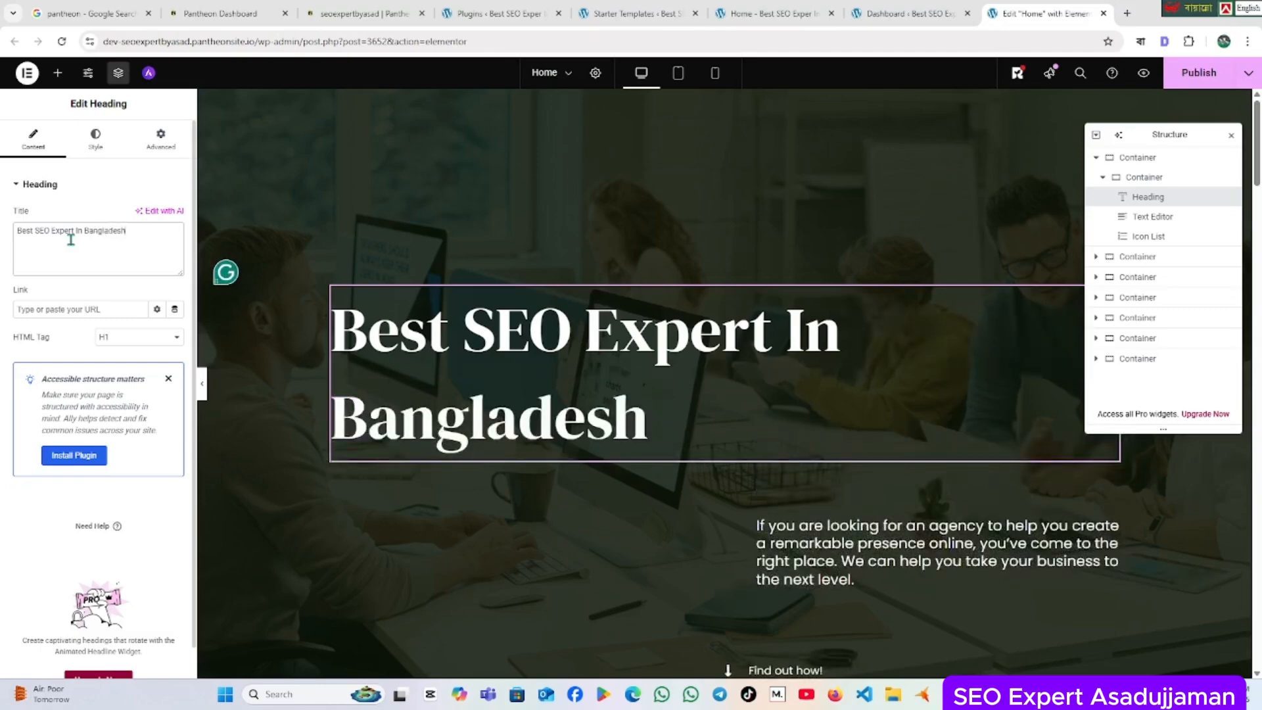
# Replace the paragraph below the hero heading with an opening sentence introducing the site owner by name.
pyautogui.scroll(-2, 825, 415)
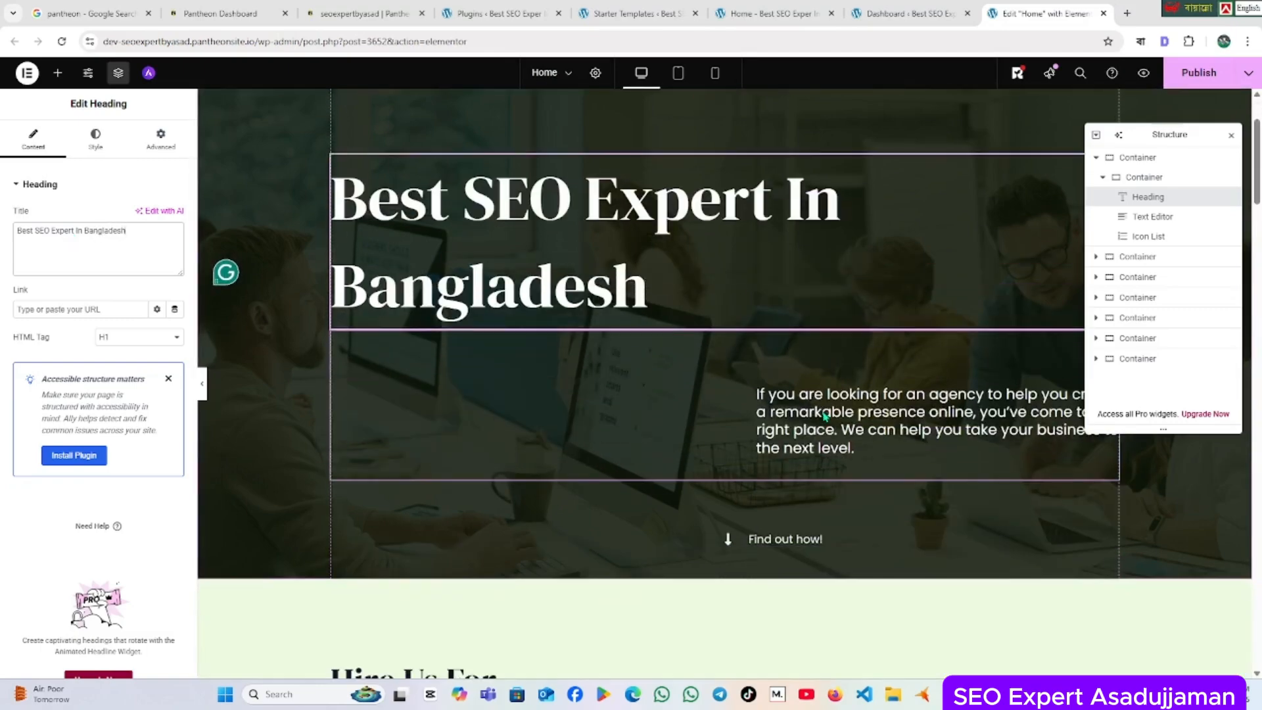
pyautogui.click(856, 424)
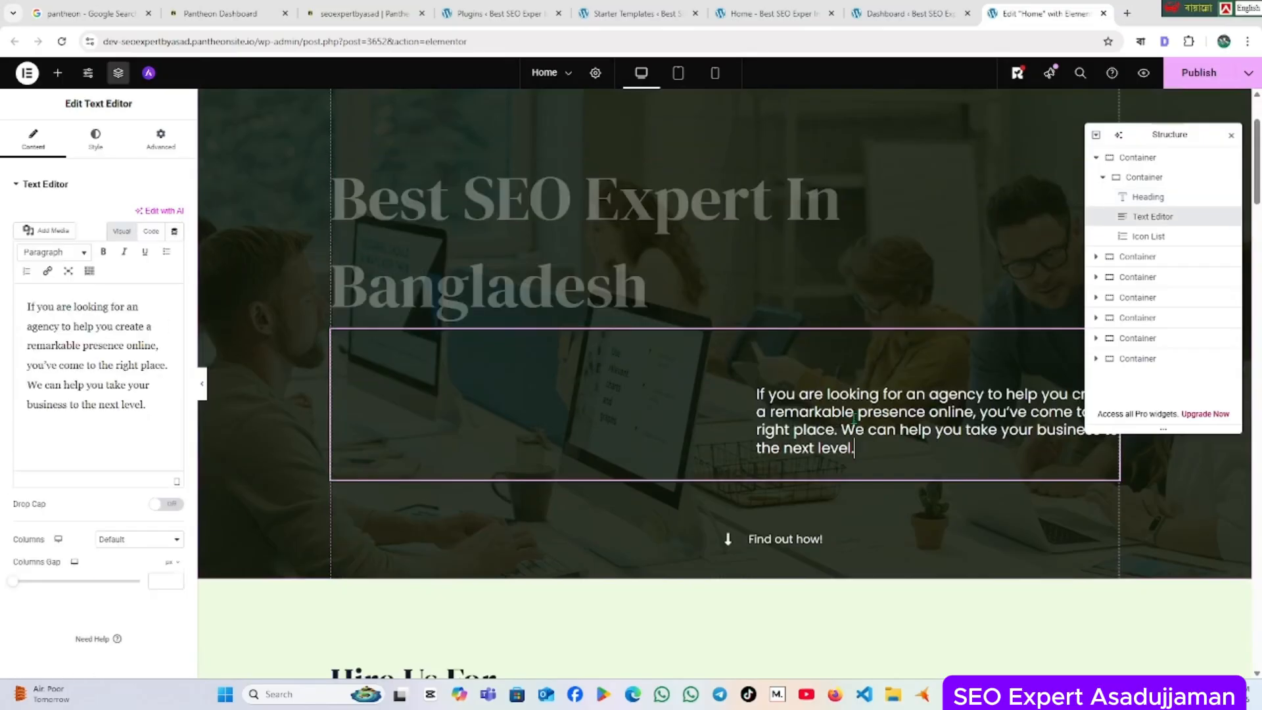
pyautogui.click(138, 402)
pyautogui.hotkey('ctrl', 'a')
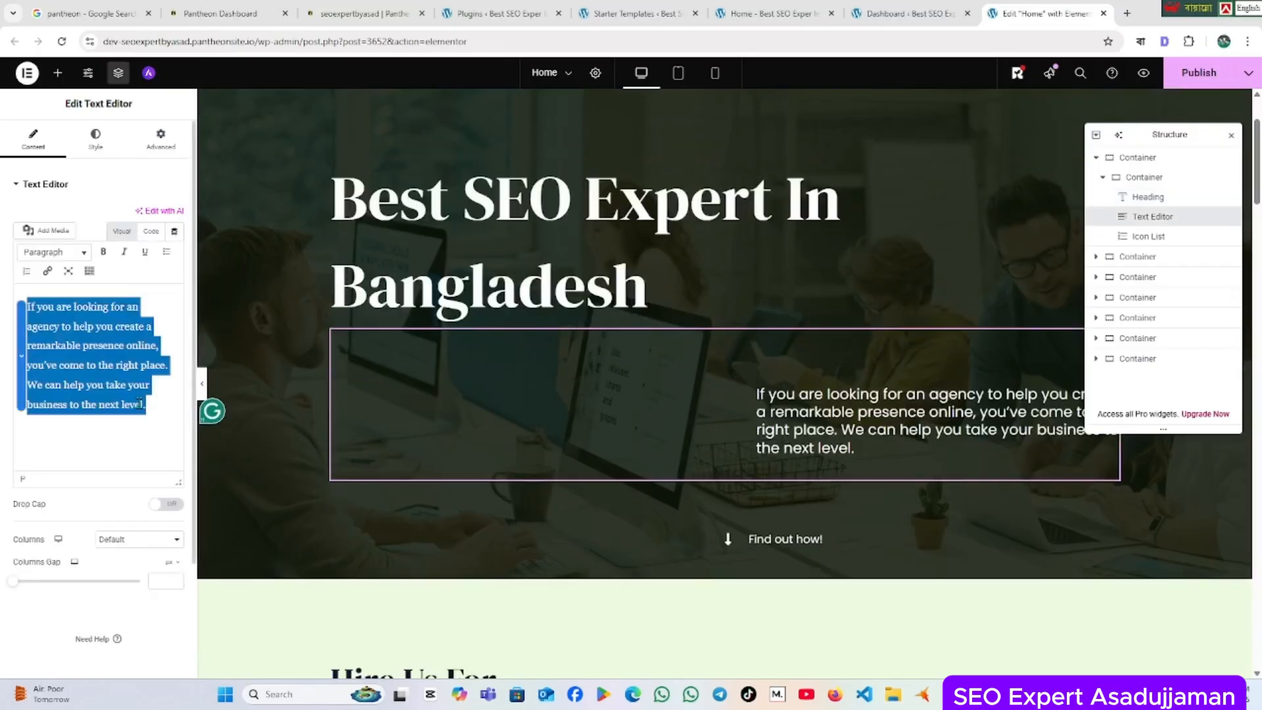
pyautogui.press('BackSpace')
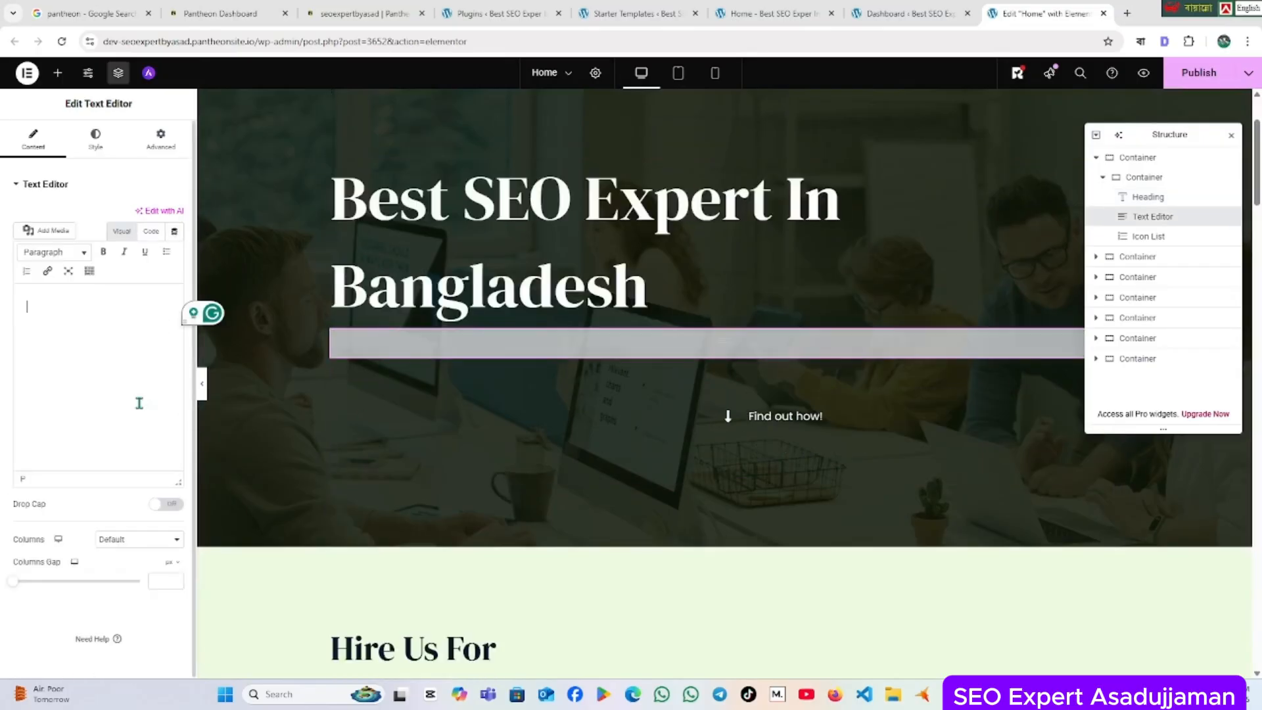
pyautogui.write('Iam a')
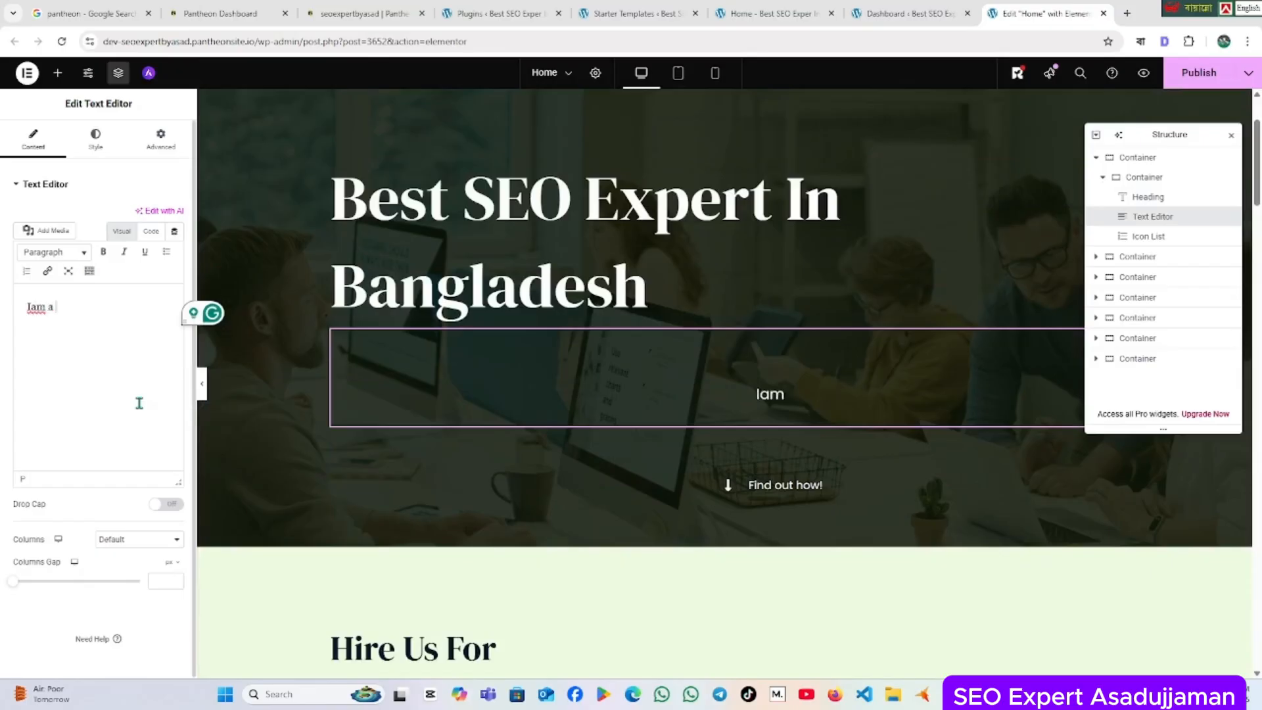
pyautogui.write(' Asad')
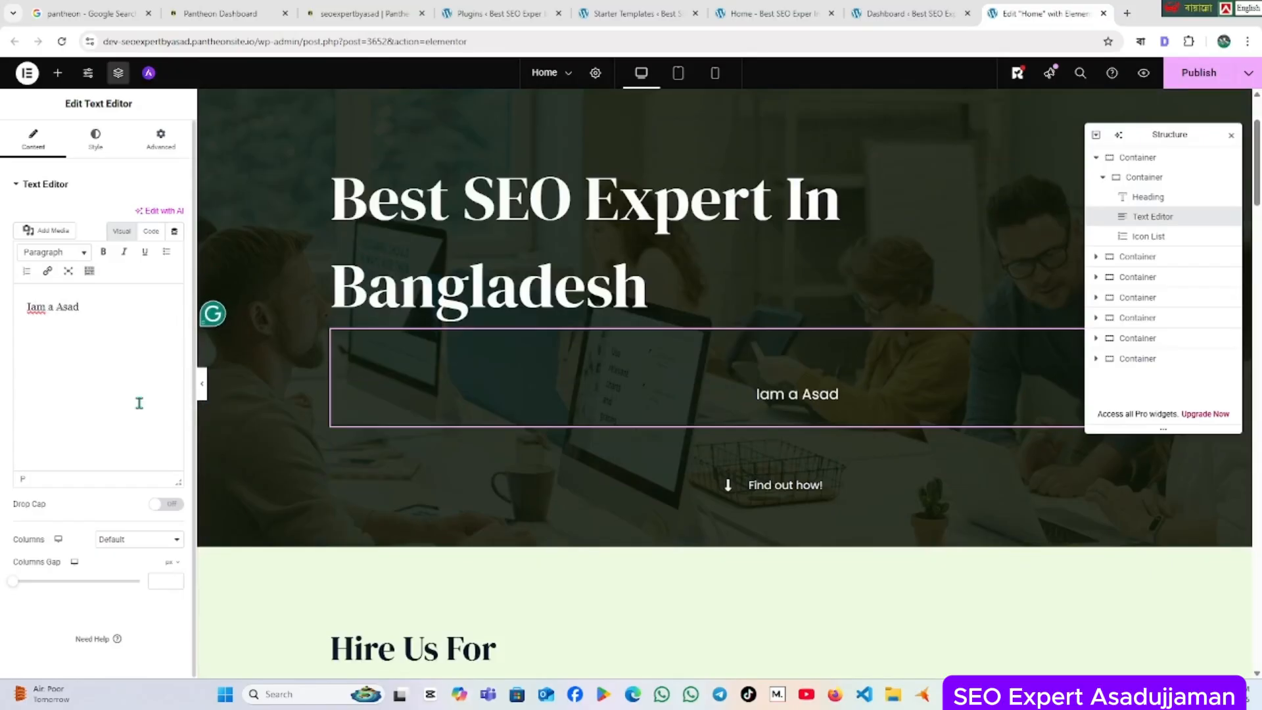
pyautogui.write('ujjaman')
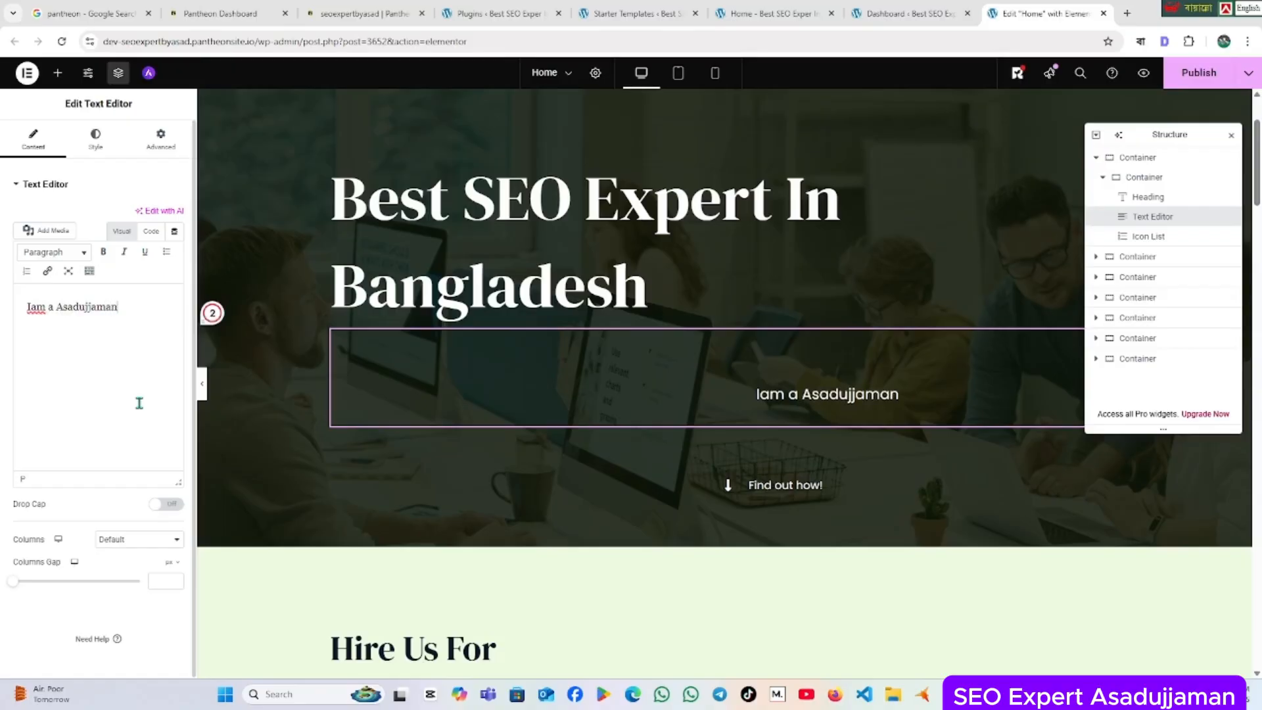
pyautogui.write('. ')
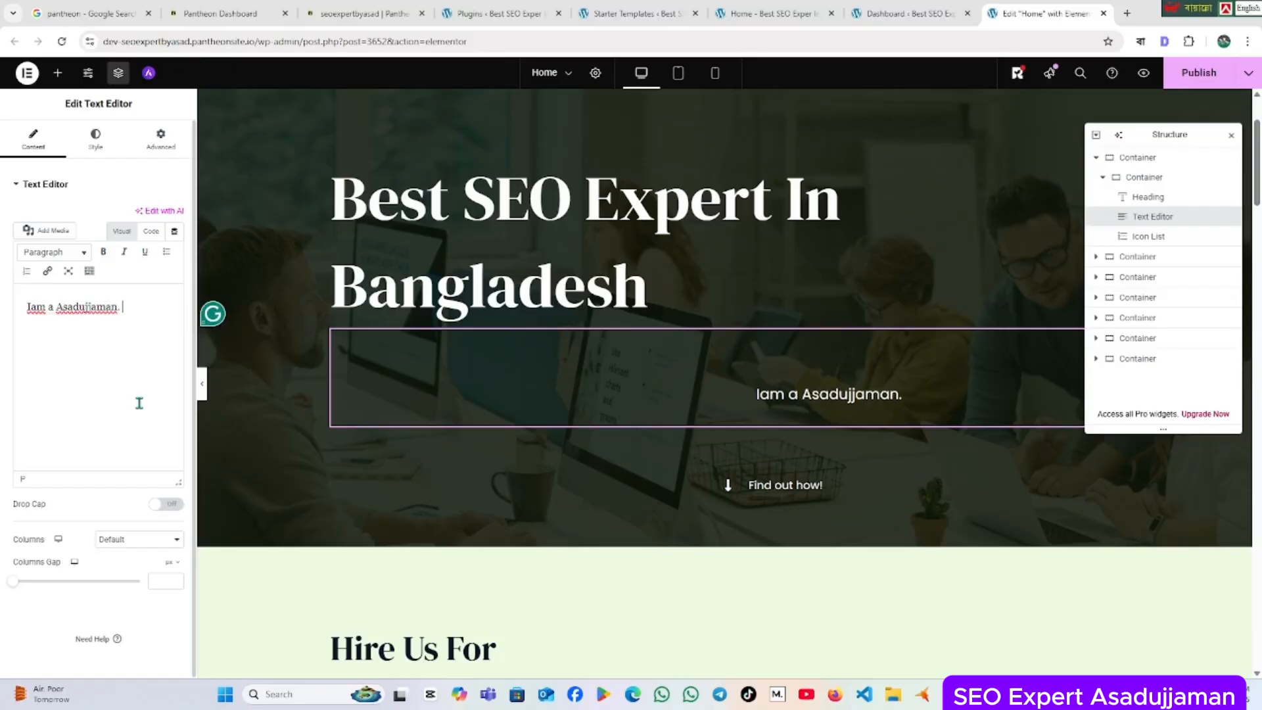
# Continue the hero paragraph with "I am a Professional SEO Expert. I am using white hate tecqunic".
pyautogui.write('I')
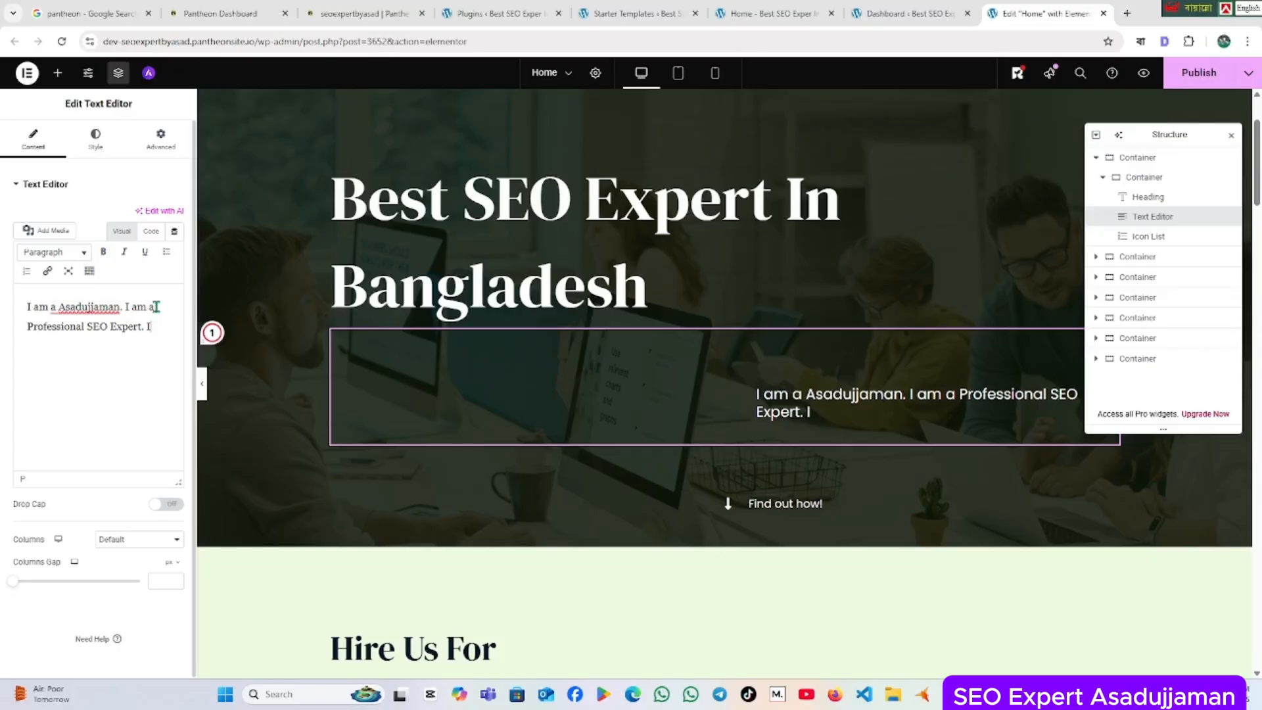
pyautogui.write('usi')
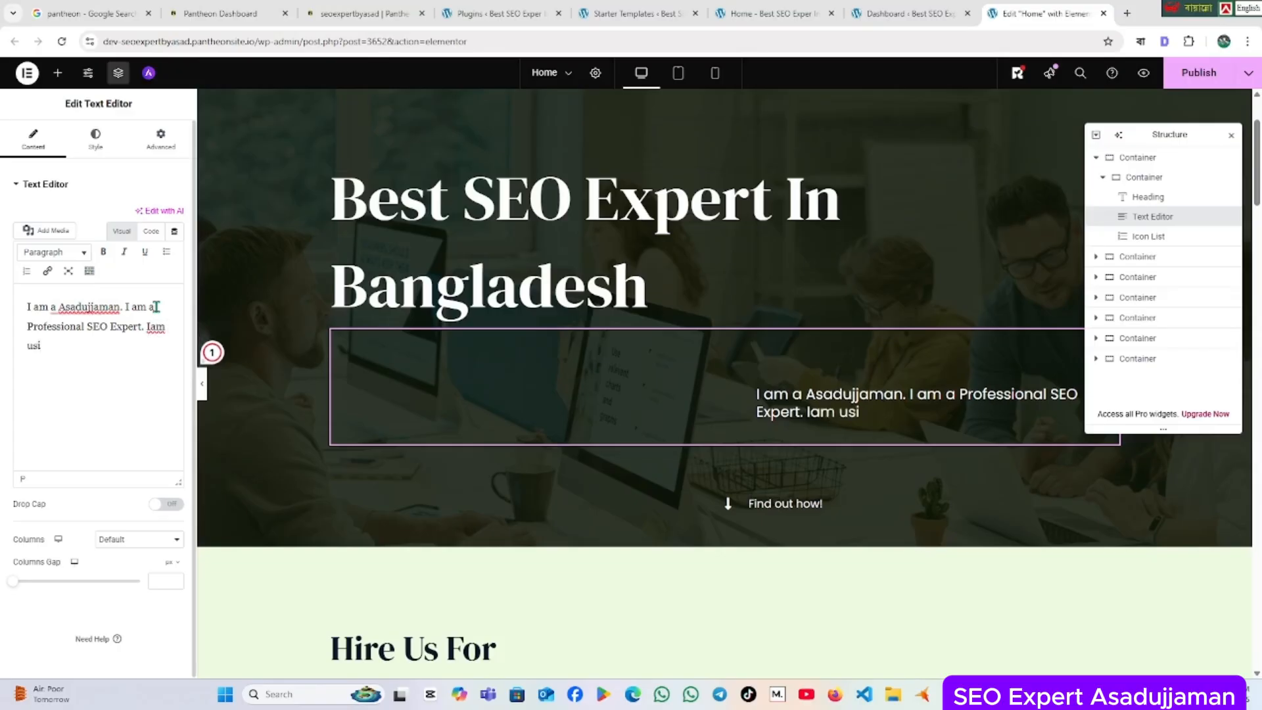
pyautogui.write('ng wite h')
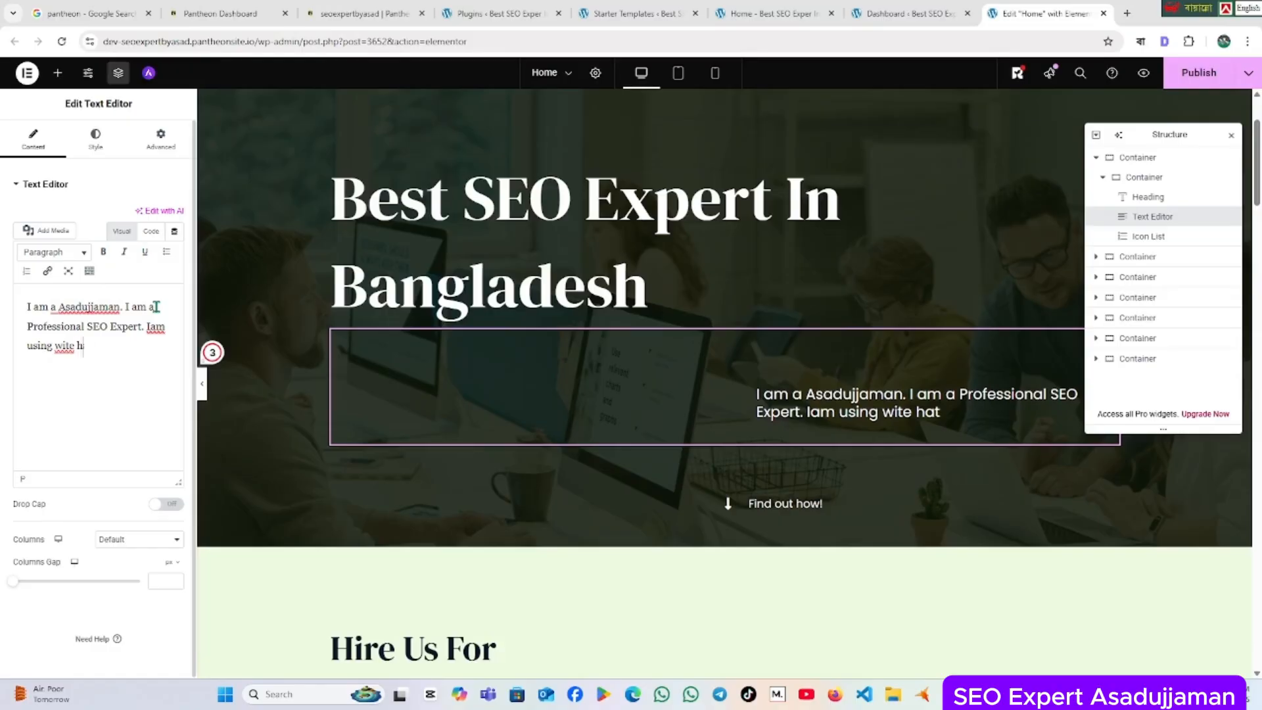
pyautogui.press('BackSpace')
pyautogui.press('BackSpace')
pyautogui.write('hat')
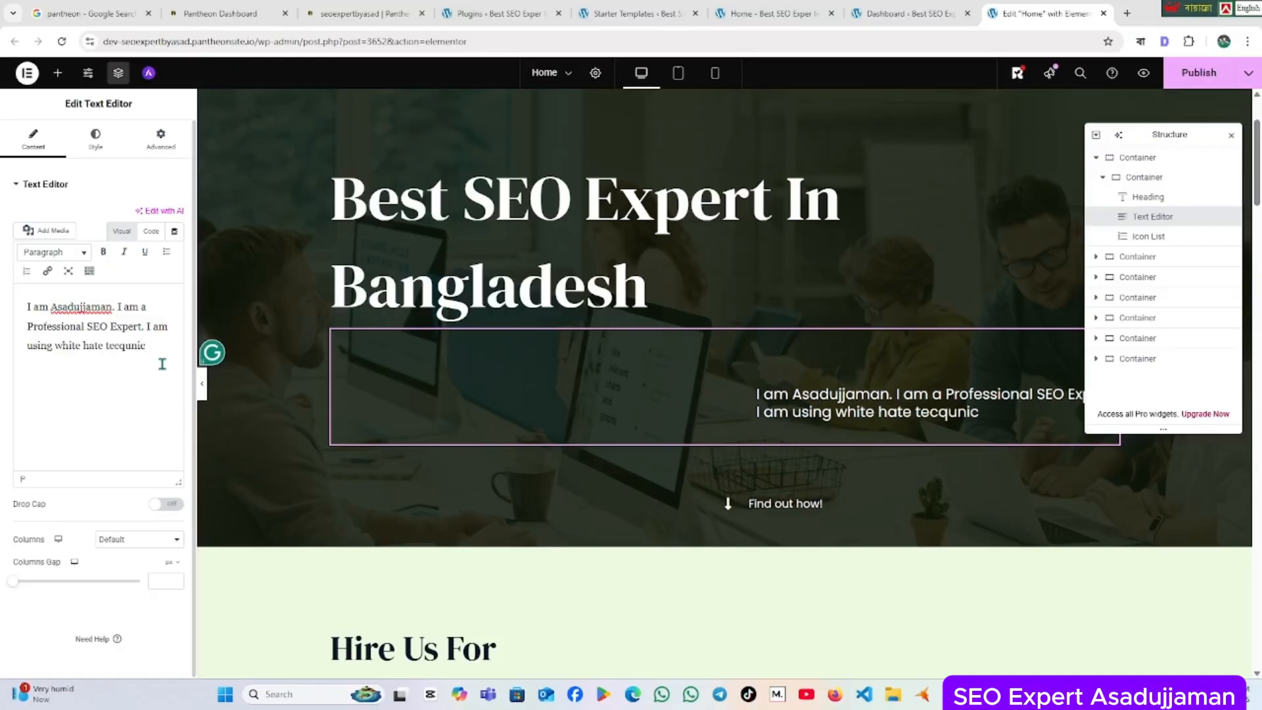
# Correct the misspelled last word of the hero paragraph to "technique" using the suggested spelling.
pyautogui.doubleClick(136, 345)
pyautogui.rightClick(135, 346)
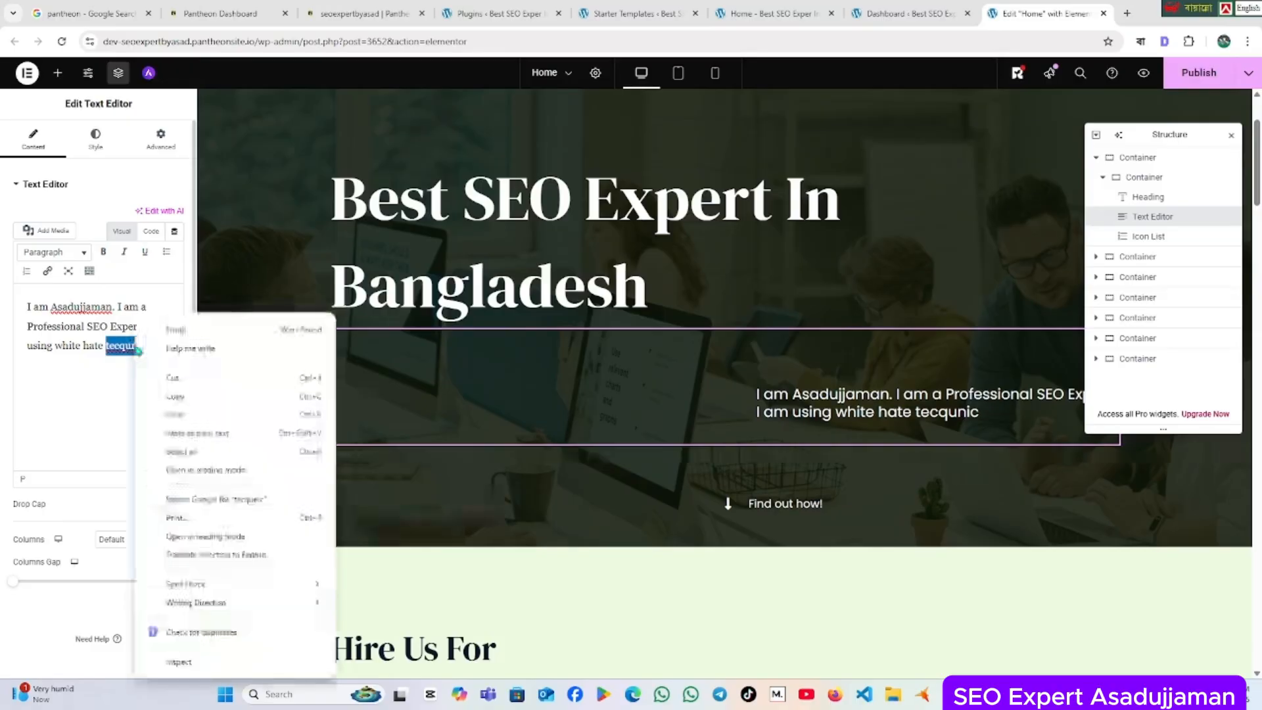
pyautogui.click(103, 375)
pyautogui.doubleClick(124, 346)
pyautogui.rightClick(124, 348)
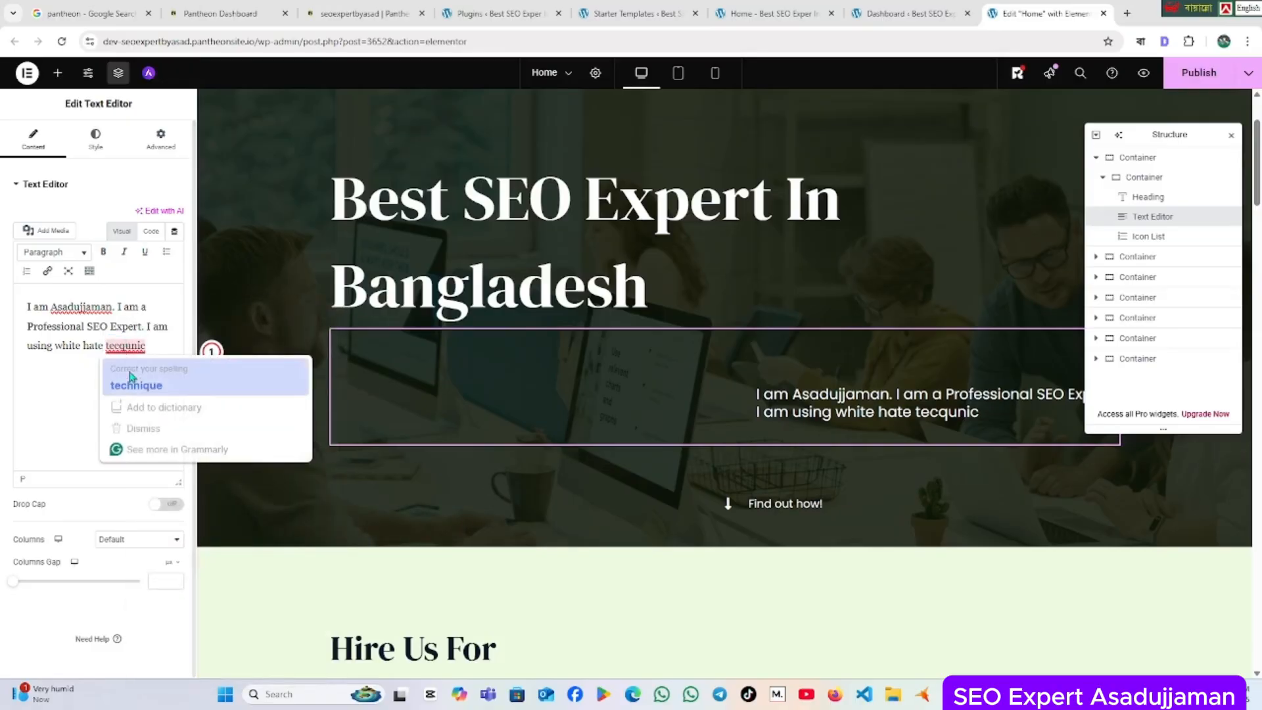
pyautogui.click(131, 377)
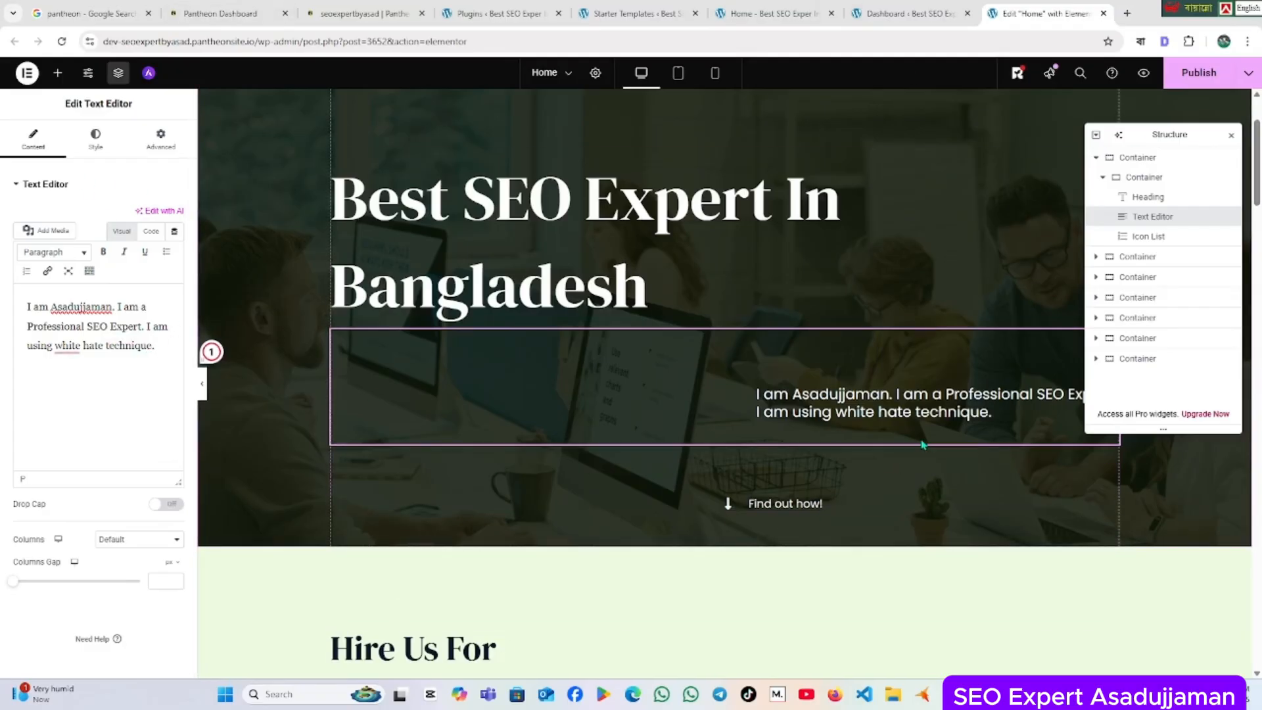
# Change the text of the hero section's icon list item to "Contact Me".
pyautogui.scroll(-4, 923, 445)
pyautogui.scroll(3, 807, 442)
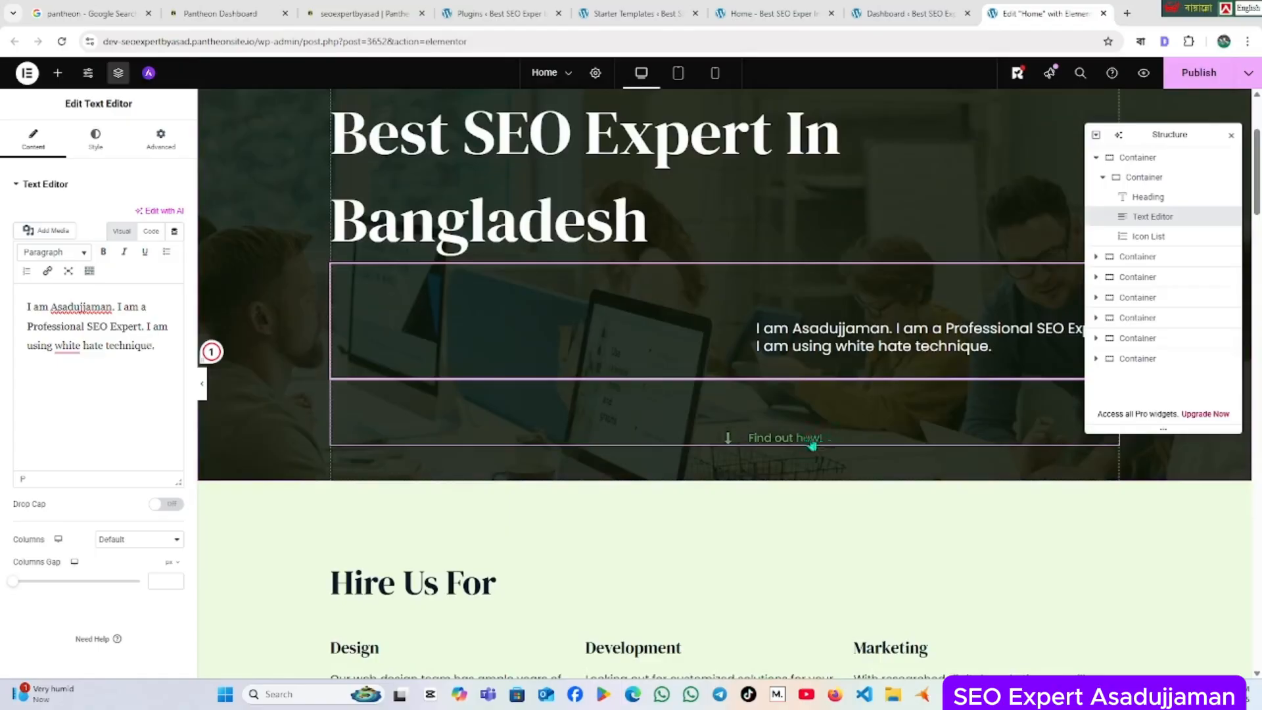
pyautogui.click(847, 447)
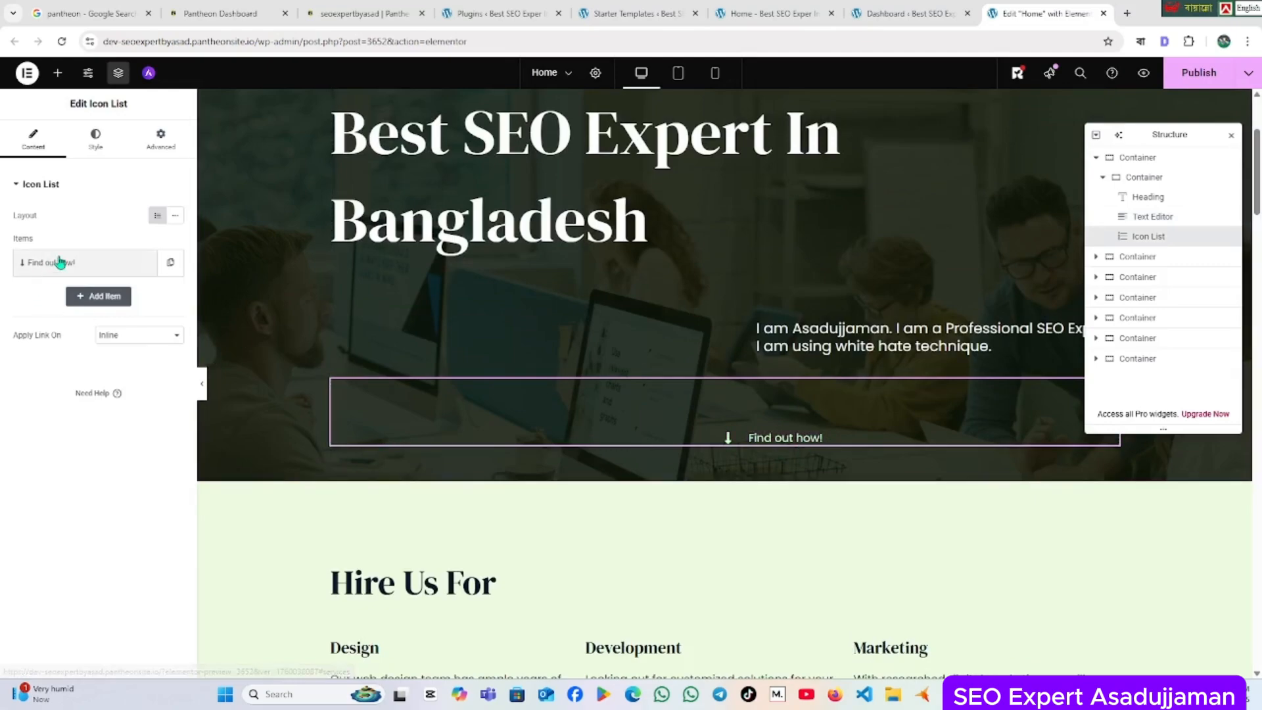
pyautogui.click(92, 263)
pyautogui.moveTo(95, 307); pyautogui.dragTo(4, 314)
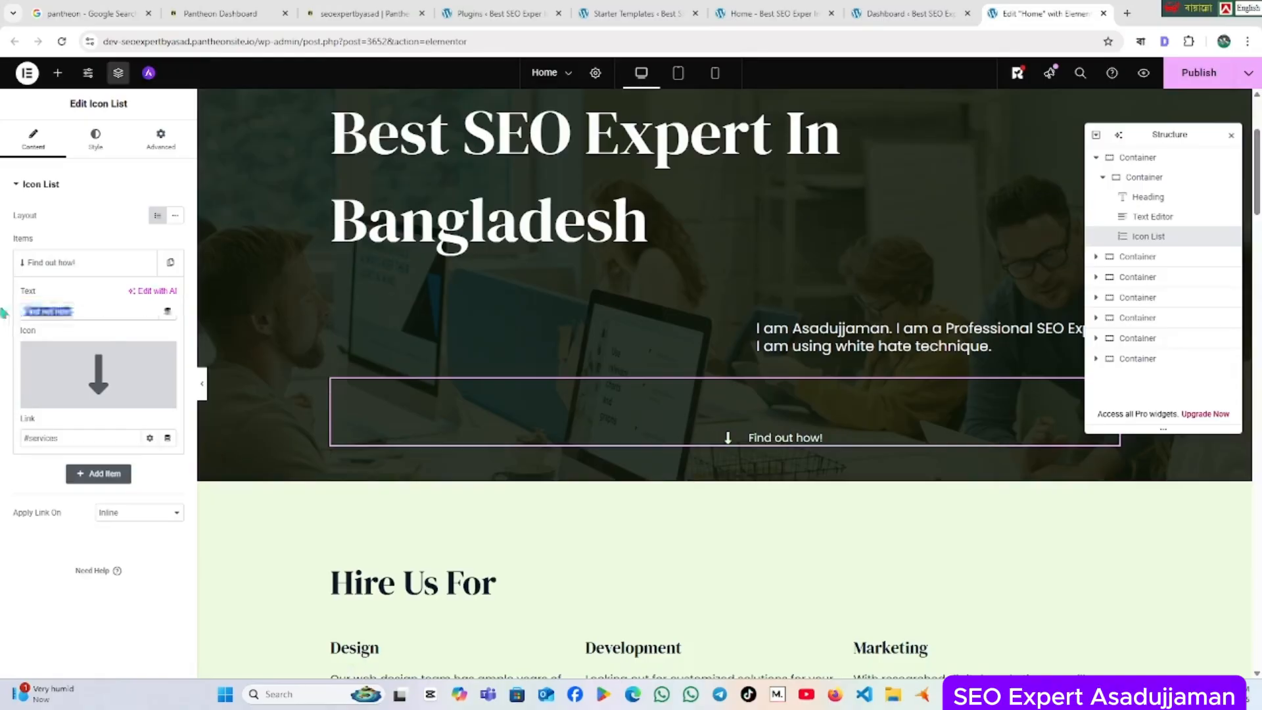
pyautogui.write('Contact Me')
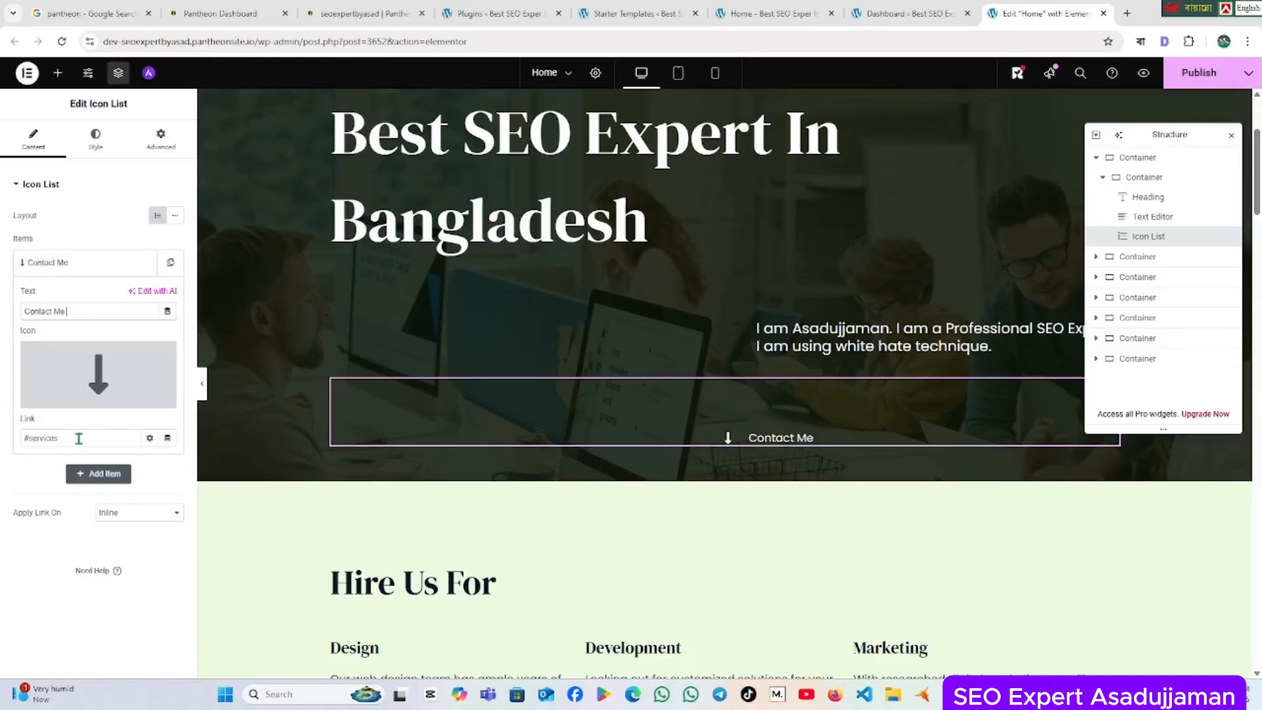
pyautogui.click(79, 438)
pyautogui.moveTo(86, 437); pyautogui.dragTo(3, 452)
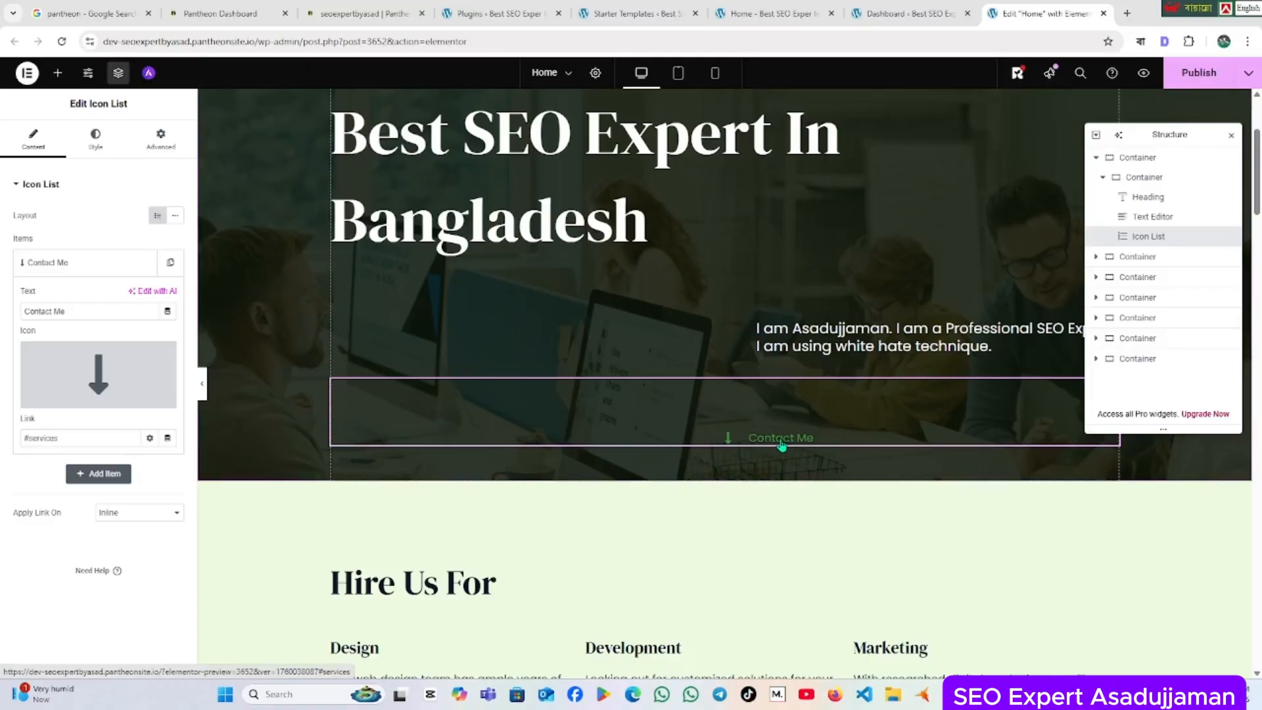
# Reword the "Hire Us For" section heading to "Hire Me For".
pyautogui.scroll(-5, 782, 445)
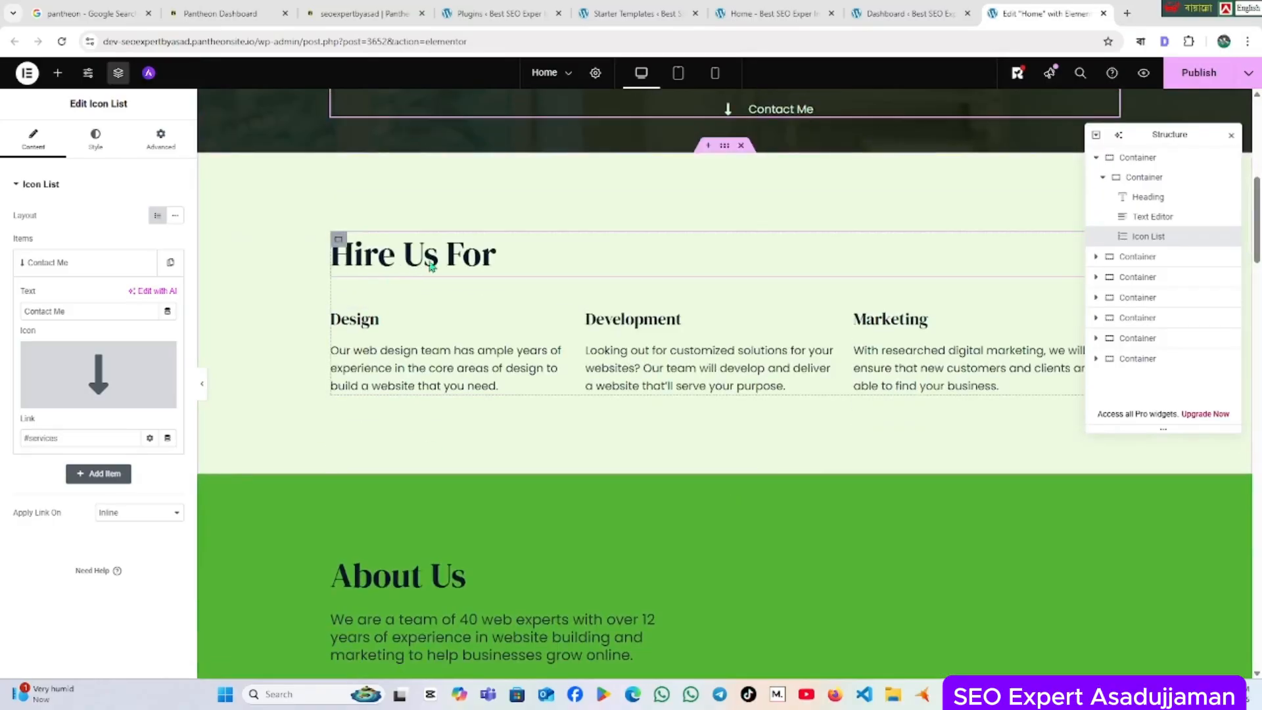
pyautogui.click(424, 329)
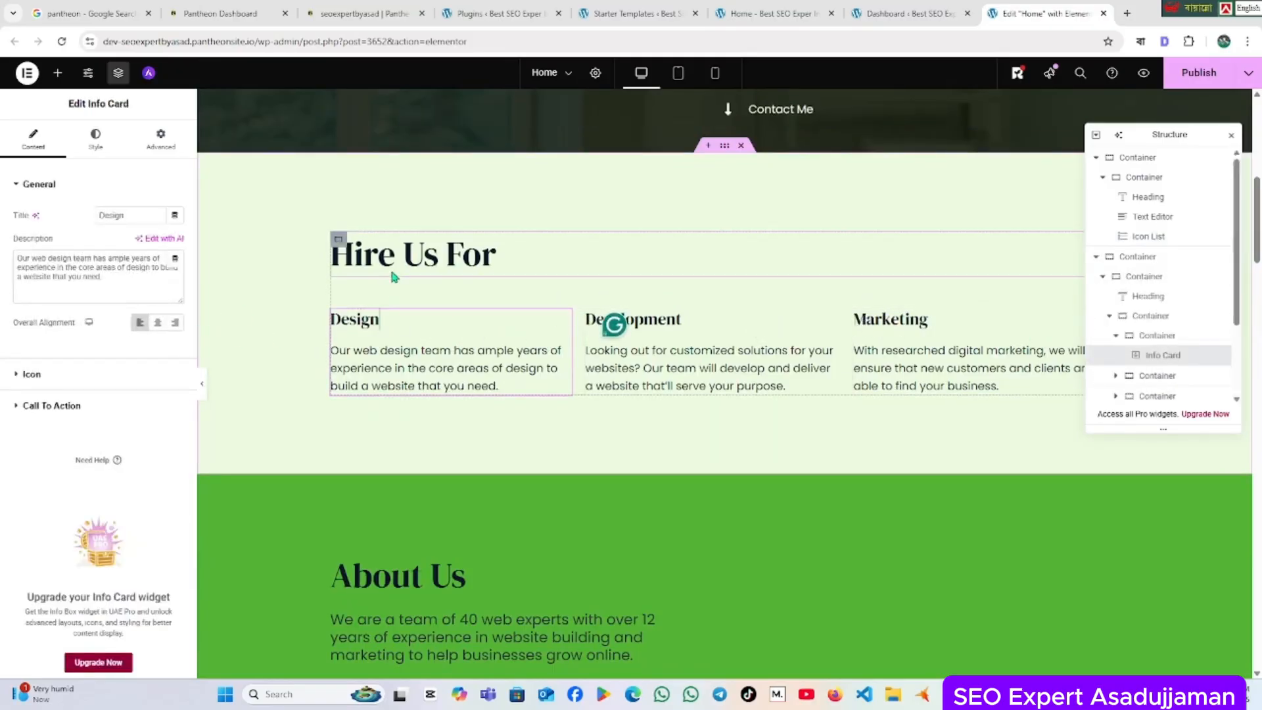
pyautogui.click(467, 268)
pyautogui.doubleClick(468, 266)
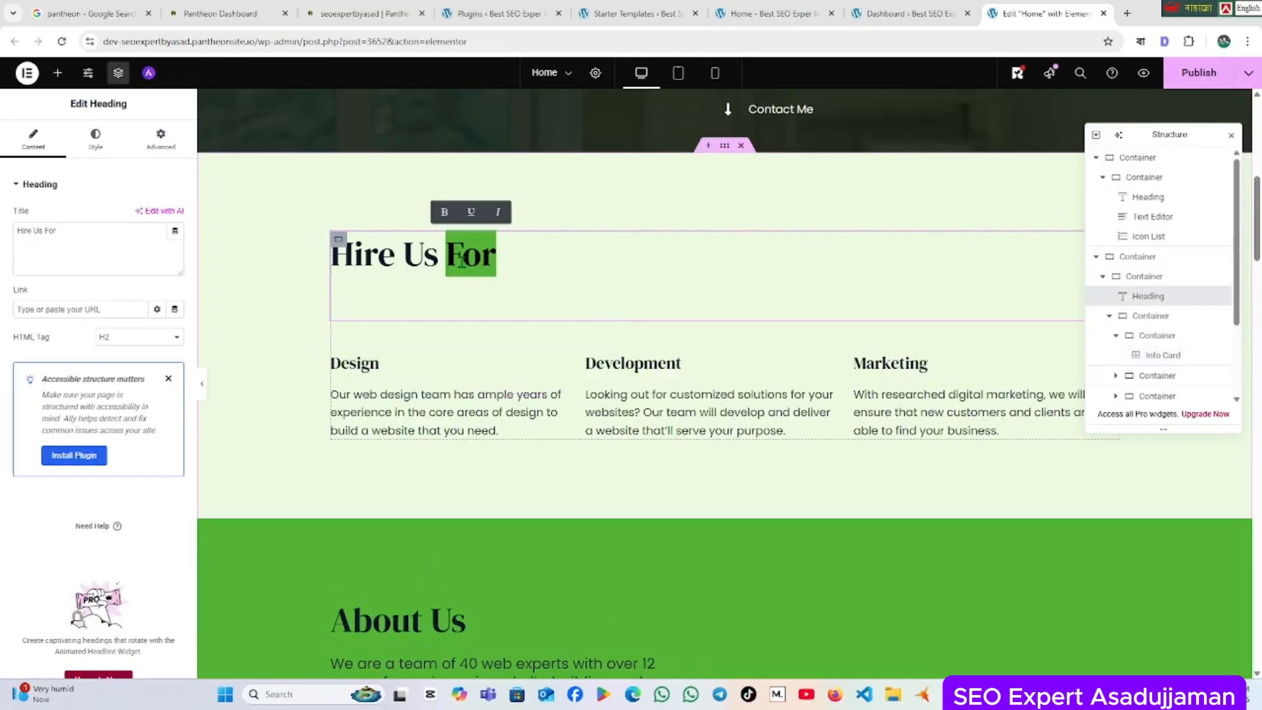
pyautogui.click(396, 261)
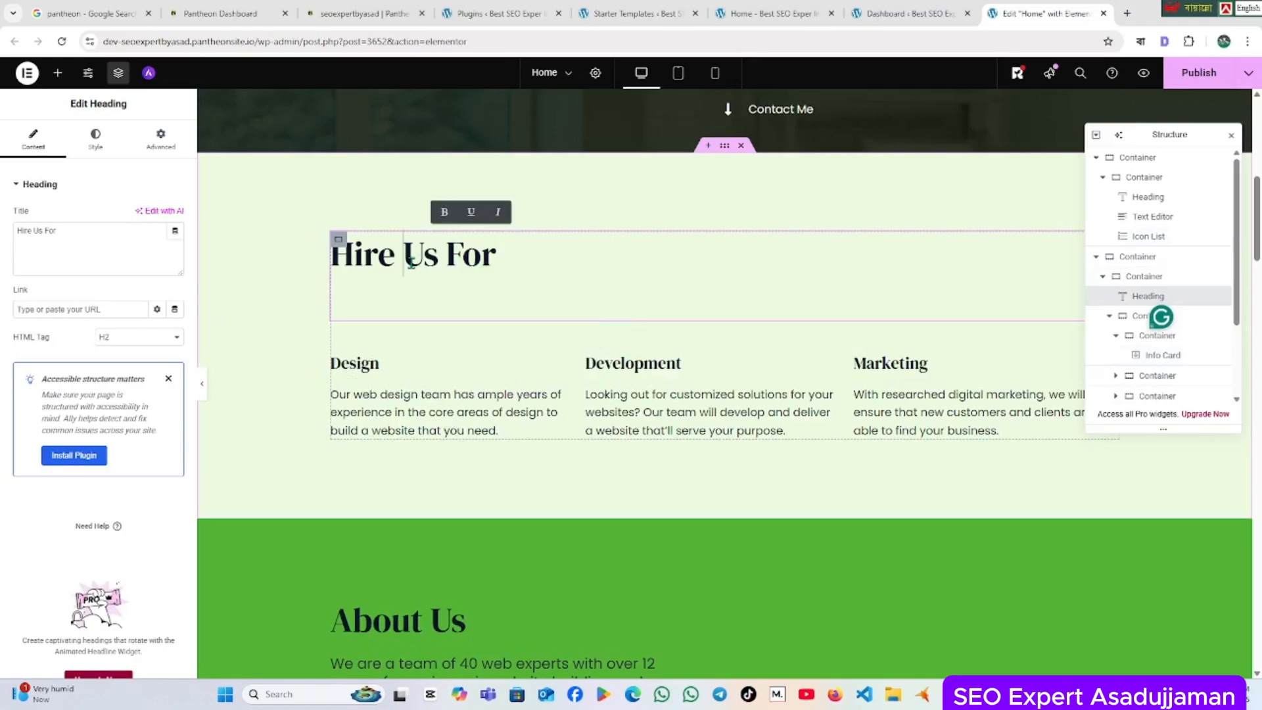
pyautogui.click(41, 230)
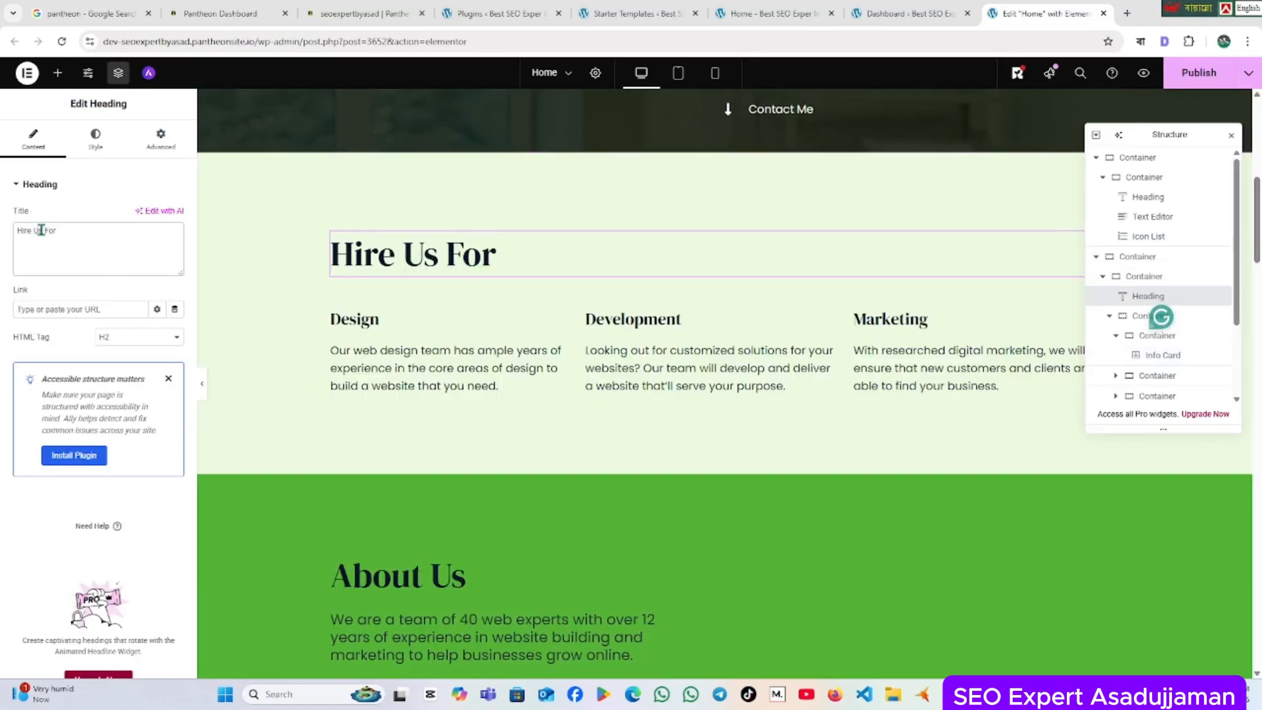
pyautogui.doubleClick(42, 230)
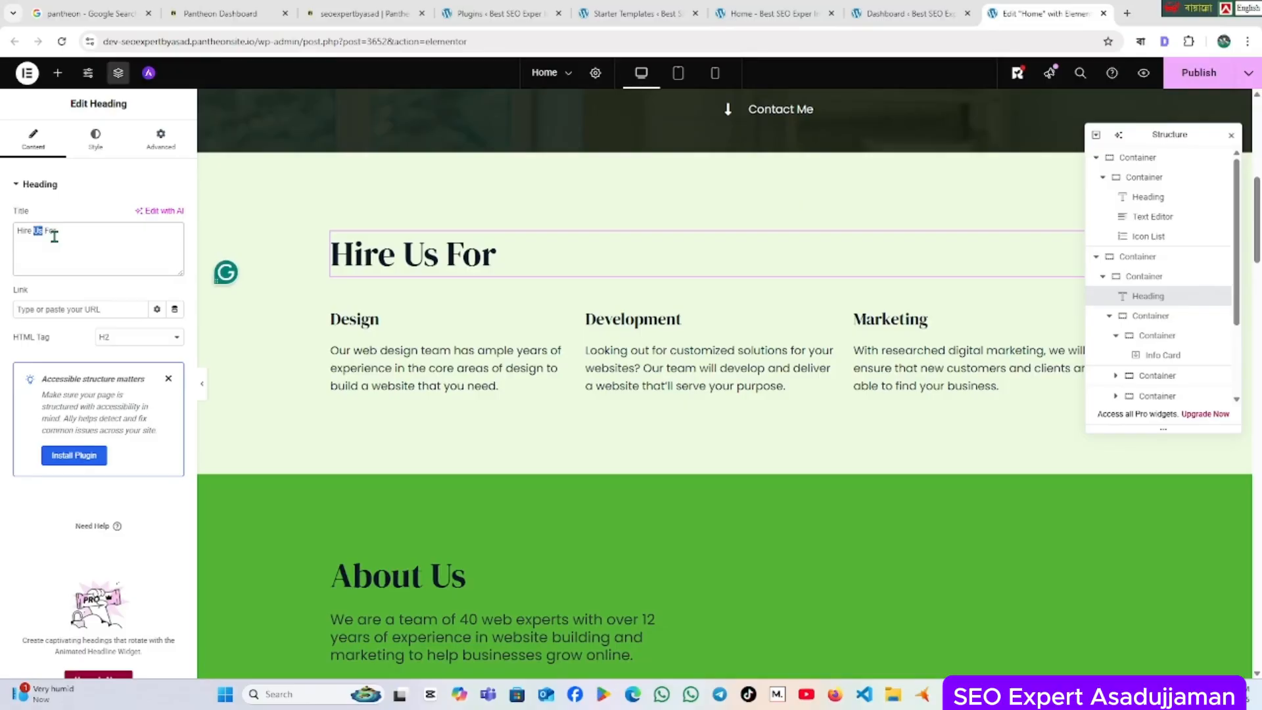
pyautogui.write('Me')
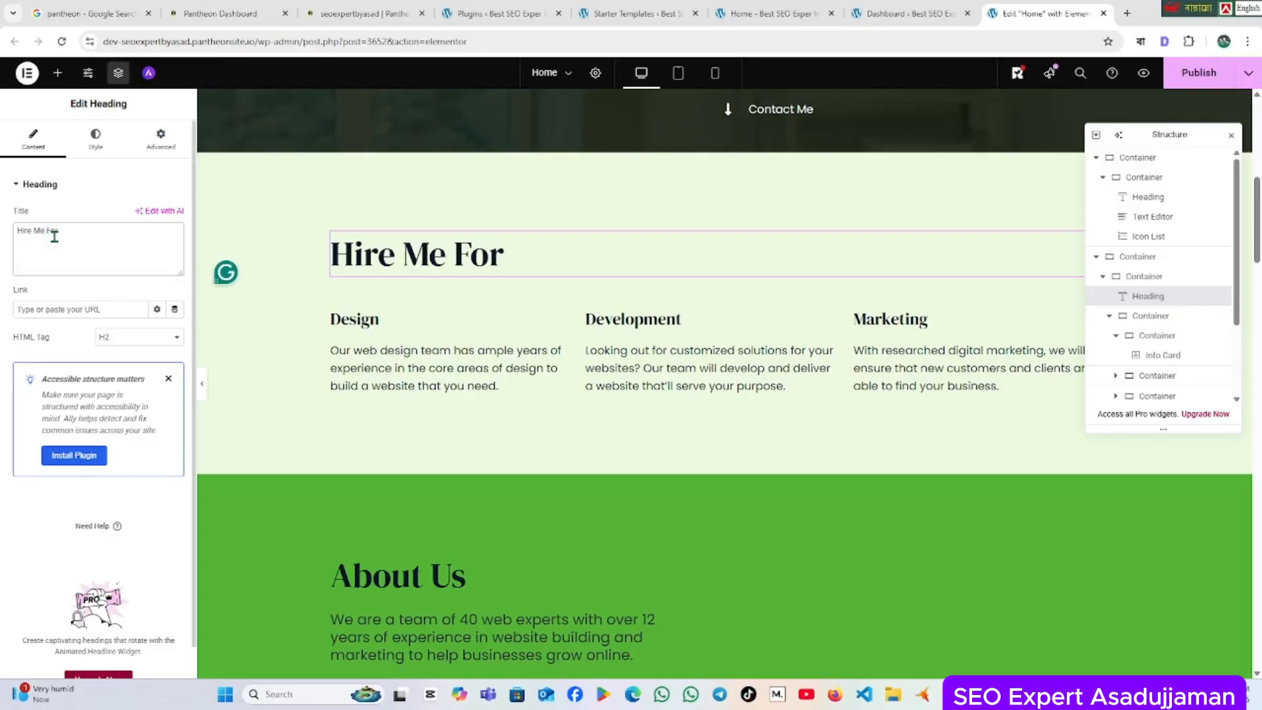
# Replace the title of the first info card under the services heading with "On-page SEO".
pyautogui.click(484, 326)
pyautogui.click(774, 346)
pyautogui.click(958, 352)
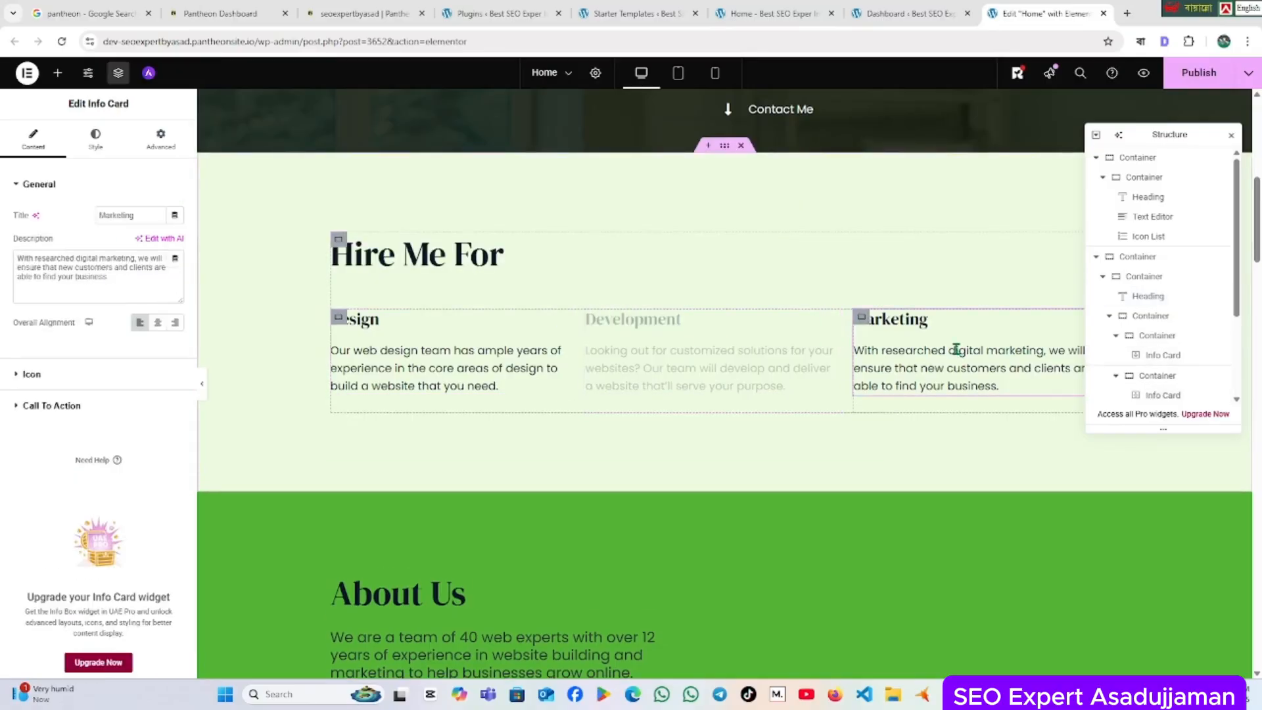
pyautogui.click(416, 322)
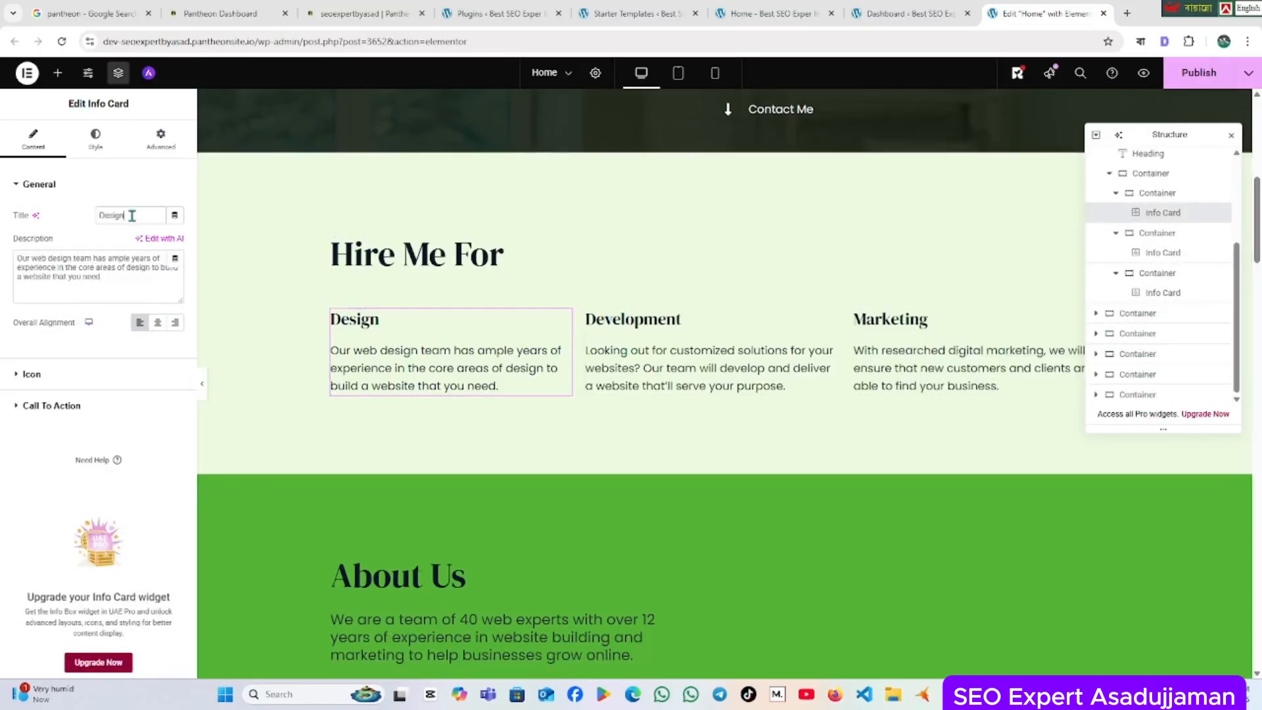
pyautogui.moveTo(129, 216); pyautogui.dragTo(71, 222)
pyautogui.write('On page SEO')
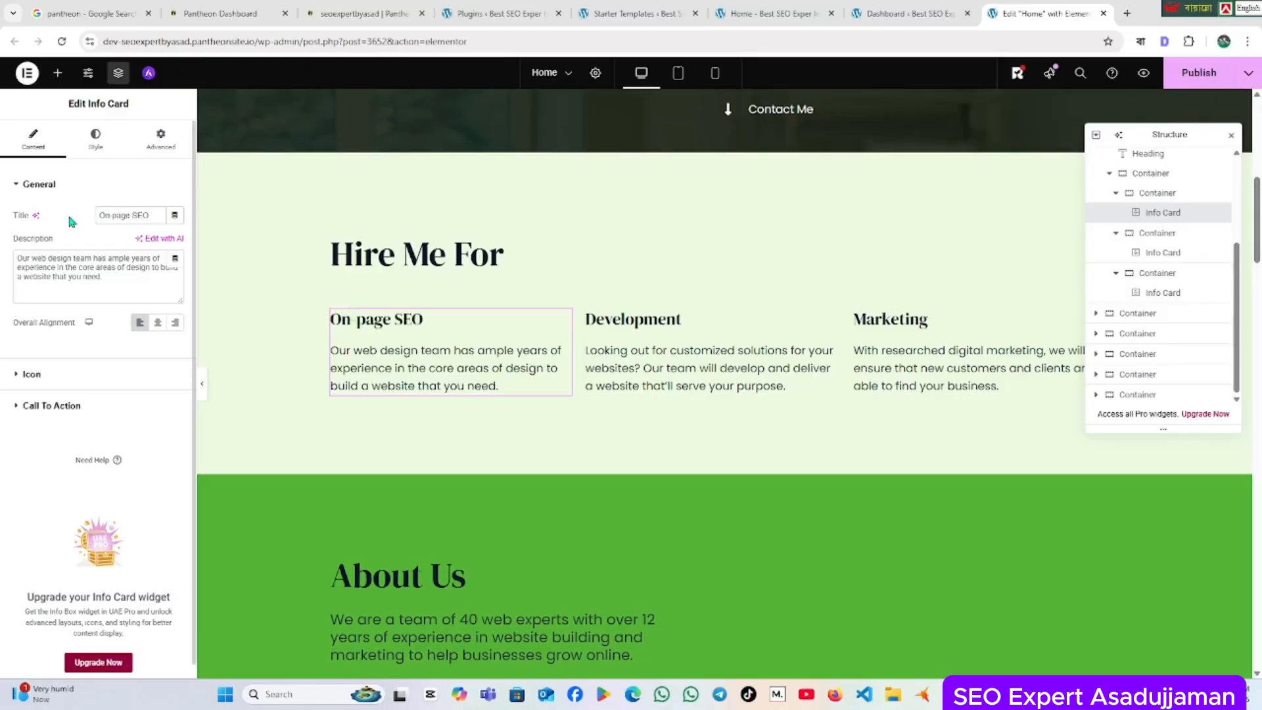
# Retitle the Development info card "Technical SEO", fixing the misspelled first word with the suggested spelling.
pyautogui.click(677, 340)
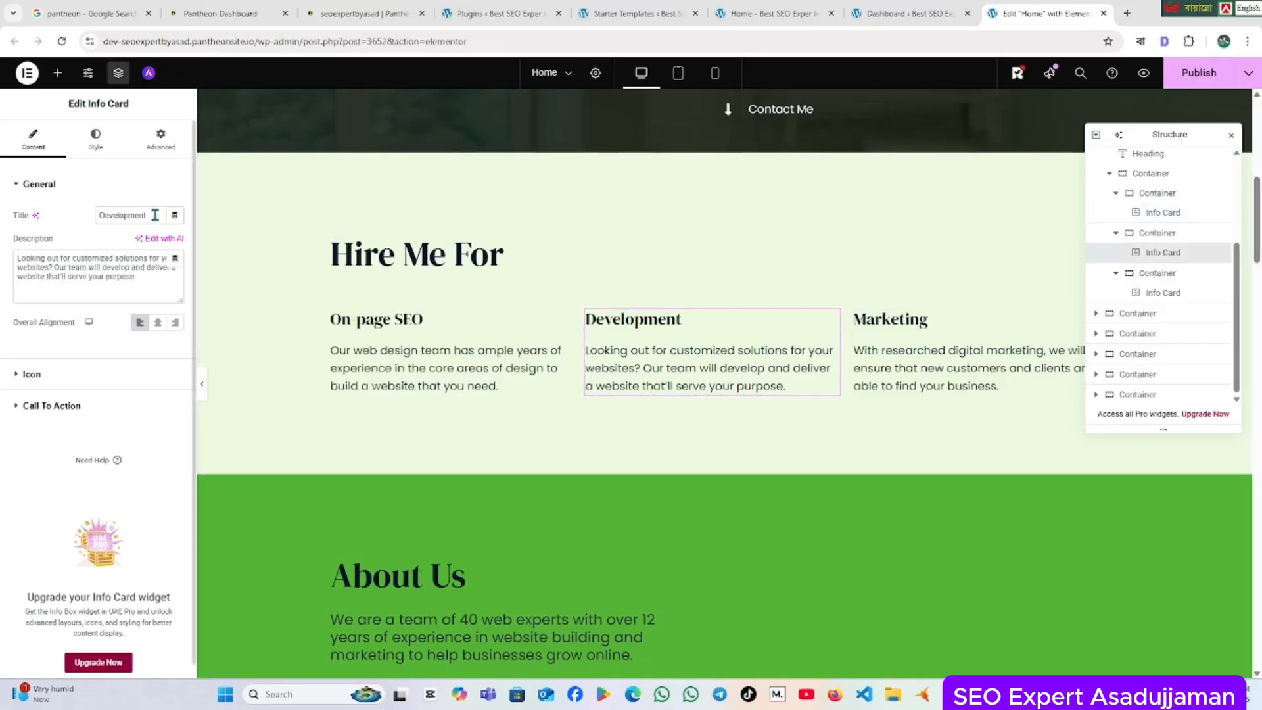
pyautogui.moveTo(155, 215); pyautogui.dragTo(94, 220)
pyautogui.write('Tec')
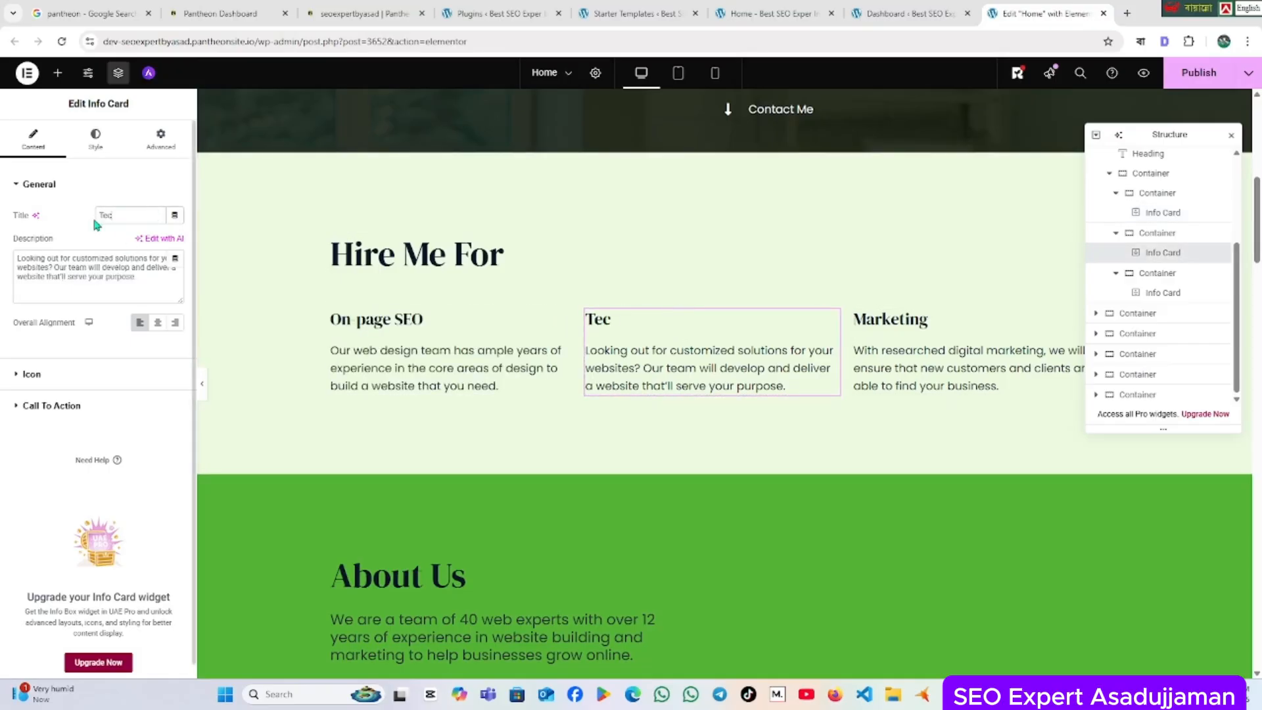
pyautogui.write('nical SEO')
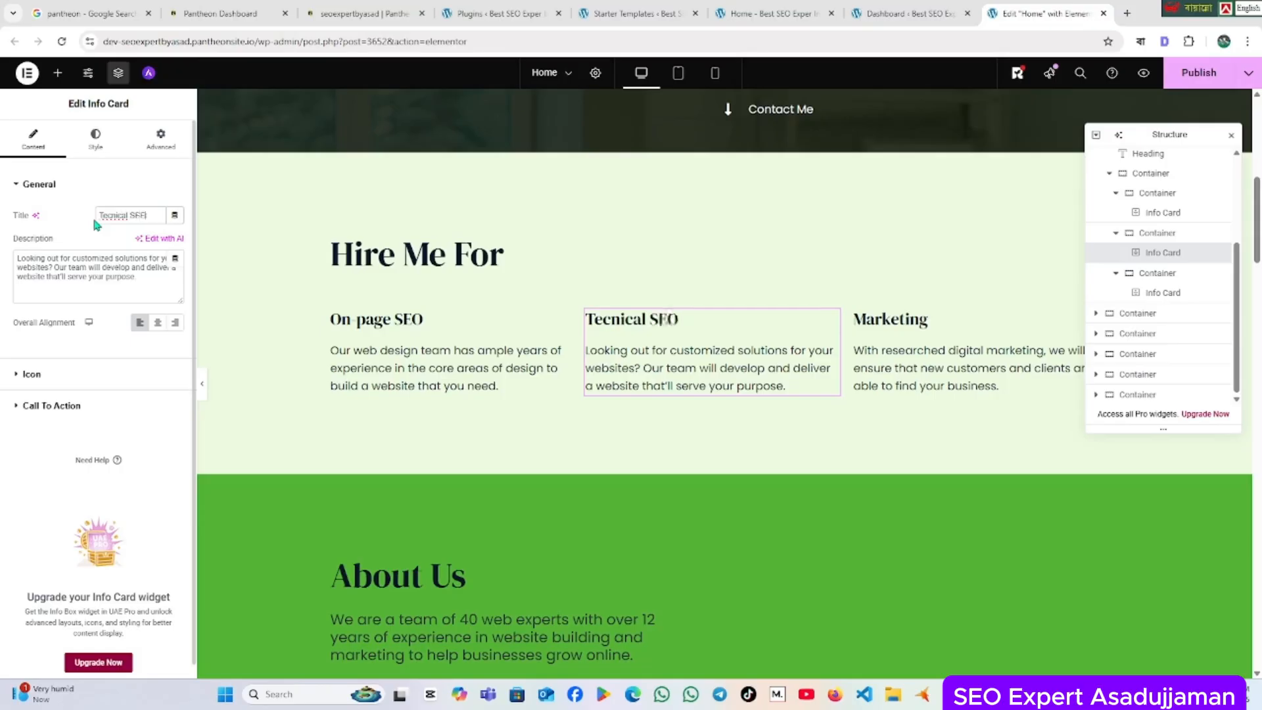
pyautogui.doubleClick(113, 215)
pyautogui.rightClick(124, 217)
pyautogui.click(170, 228)
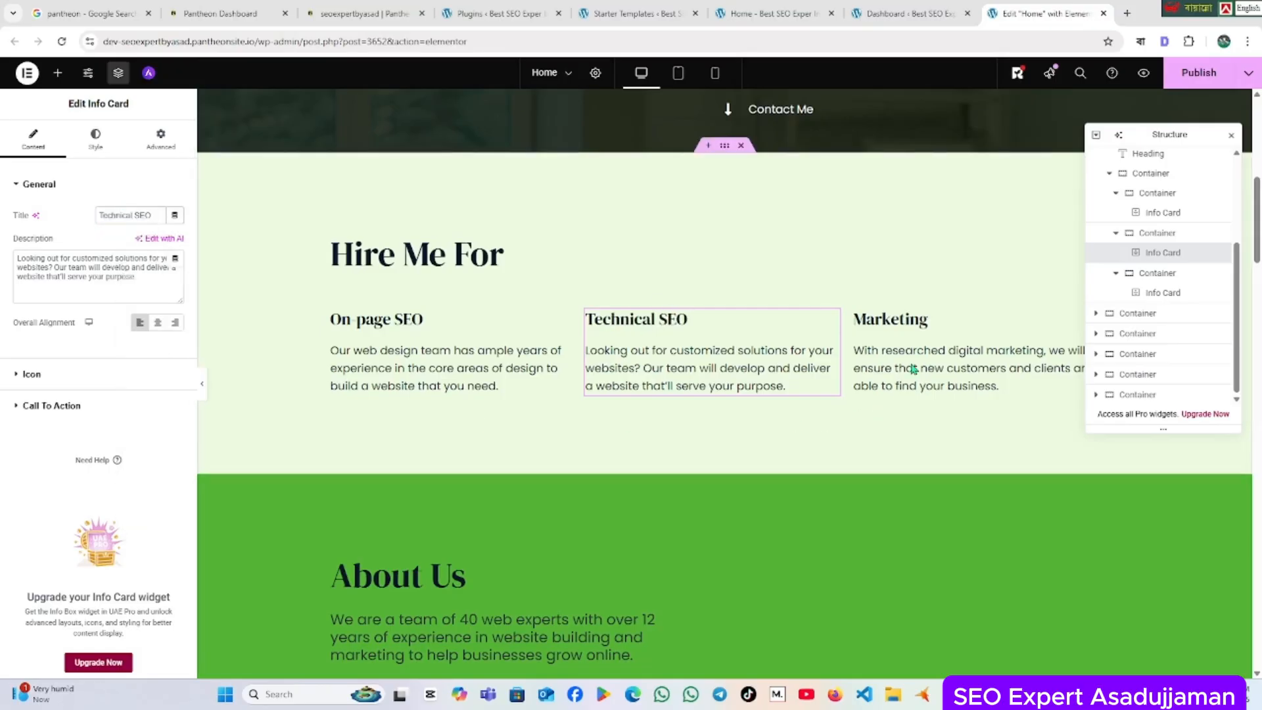
# Replace the Marketing info card's title with "Off Page SEO".
pyautogui.click(917, 326)
pyautogui.moveTo(139, 217); pyautogui.dragTo(74, 220)
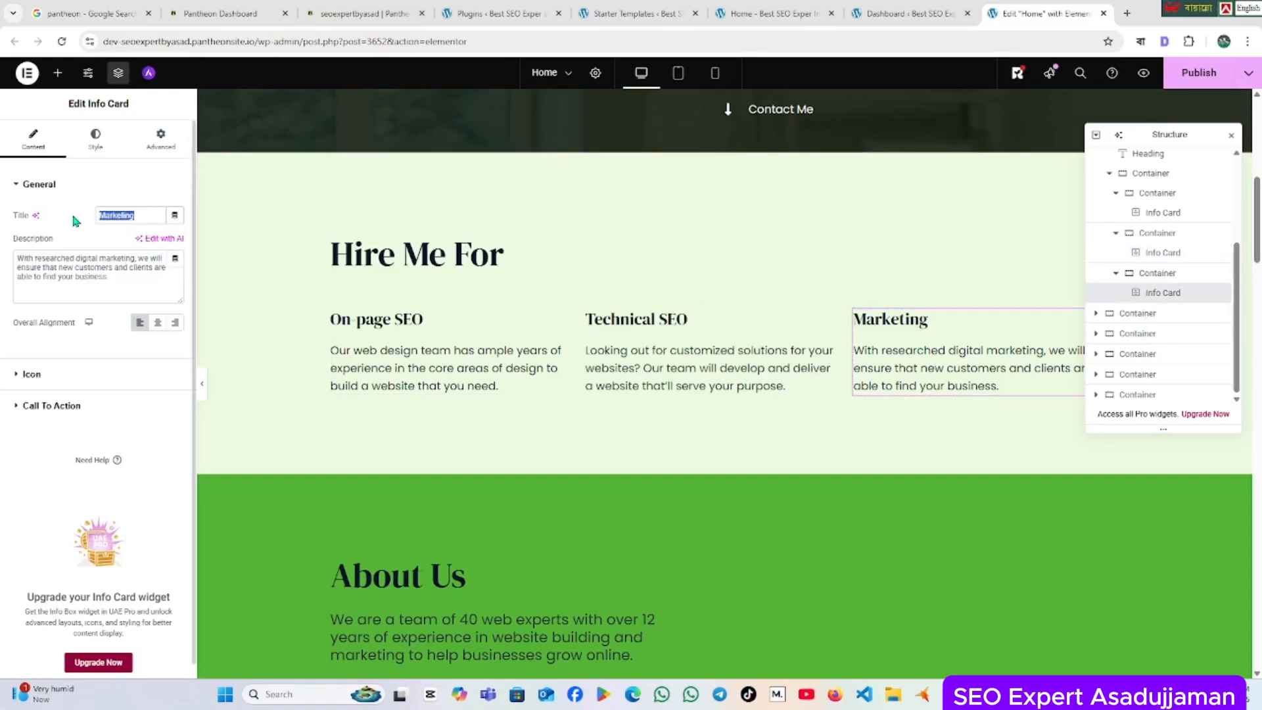
pyautogui.write('oFF')
pyautogui.press('BackSpace')
pyautogui.press('BackSpace')
pyautogui.press('BackSpace')
pyautogui.write('Off Page SEO')
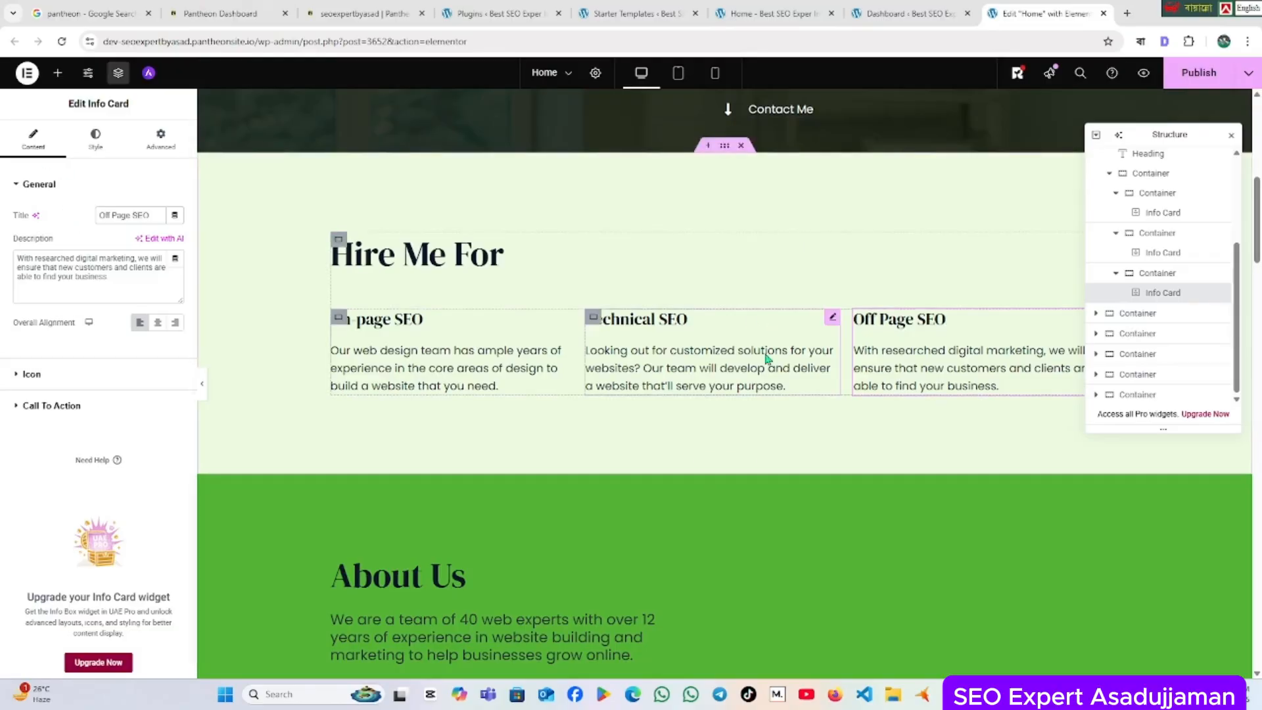
# Examine the first card's description, the About Us section and its image, and each client logo's image settings.
pyautogui.click(516, 368)
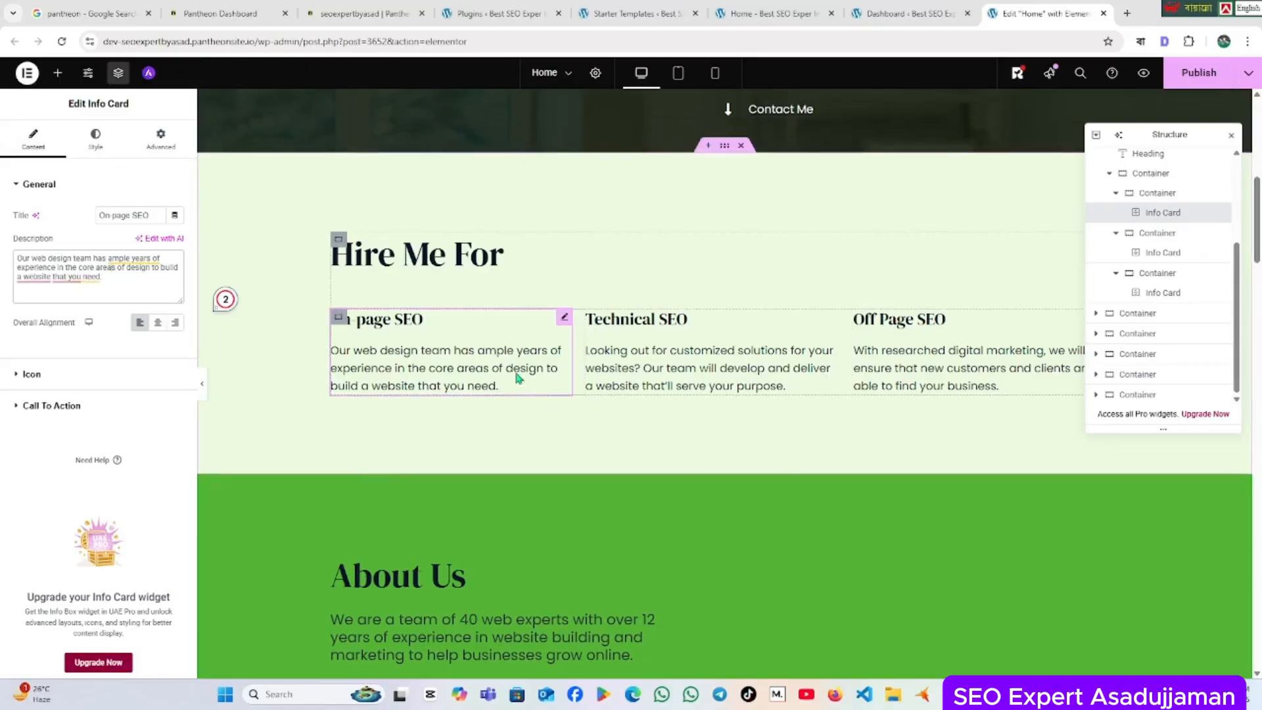
pyautogui.scroll(-4, 506, 315)
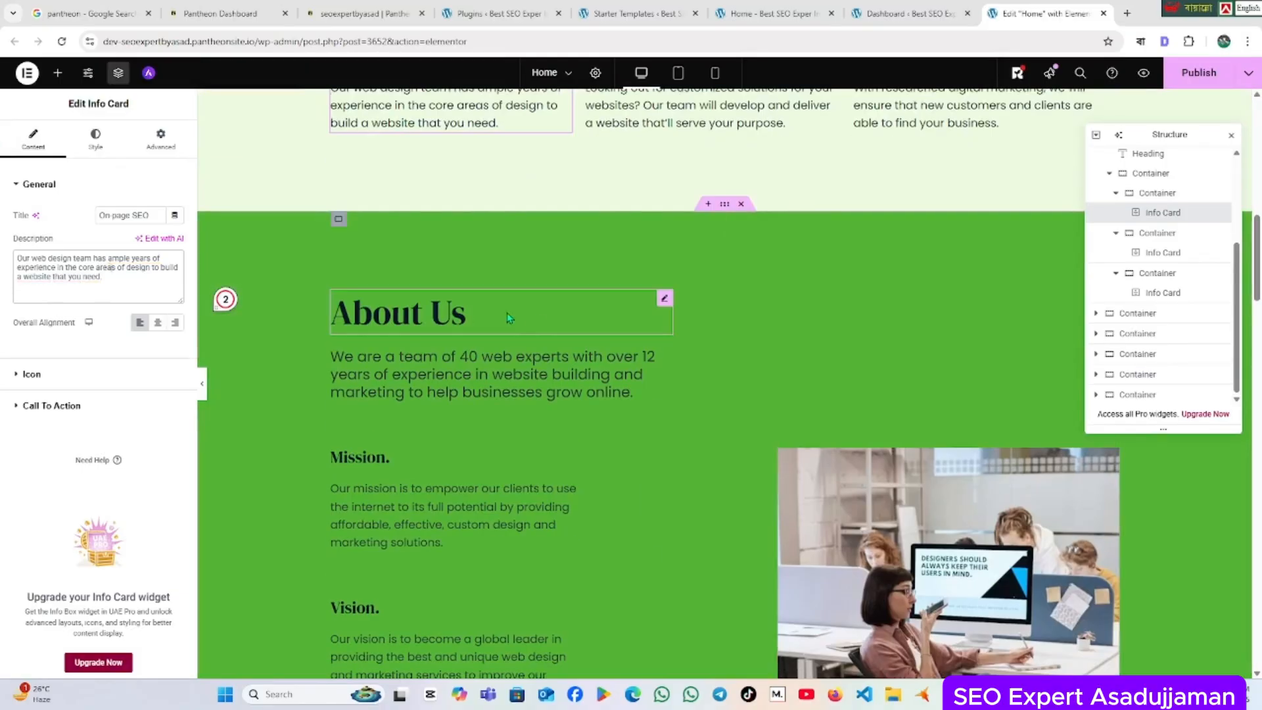
pyautogui.scroll(-4, 476, 442)
pyautogui.scroll(-1, 530, 435)
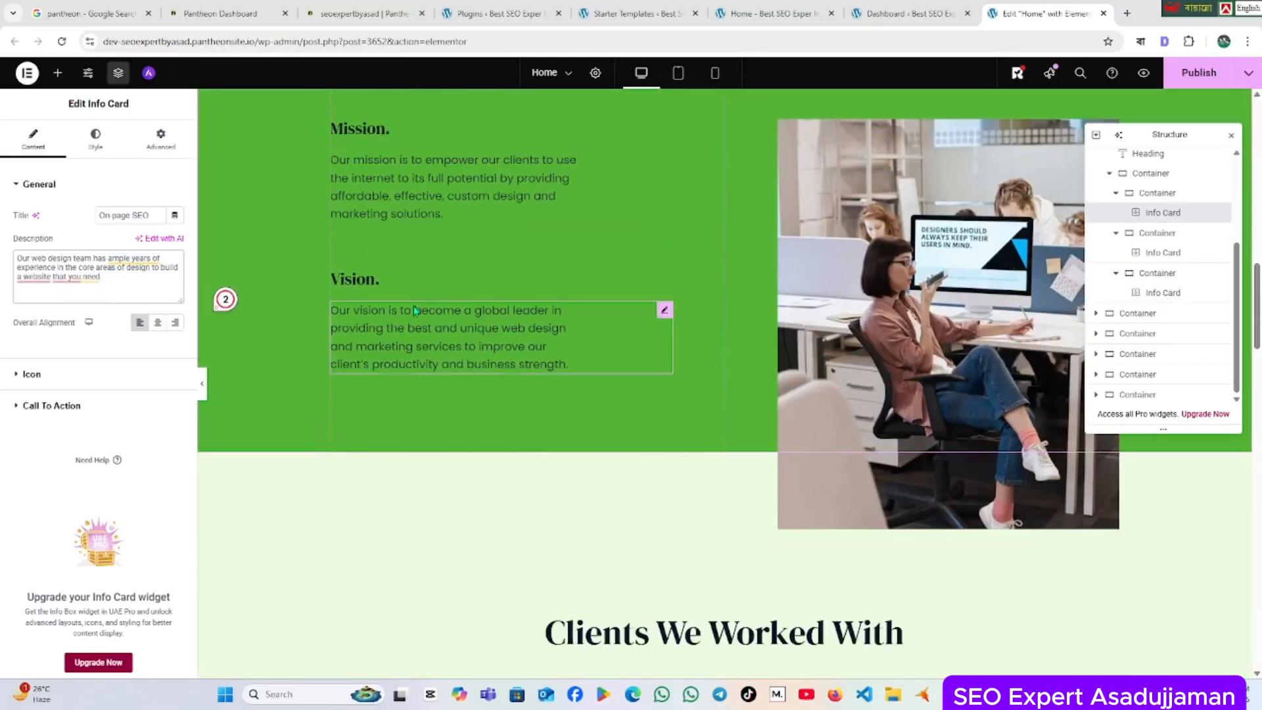
pyautogui.scroll(-6, 834, 385)
pyautogui.scroll(-2, 833, 386)
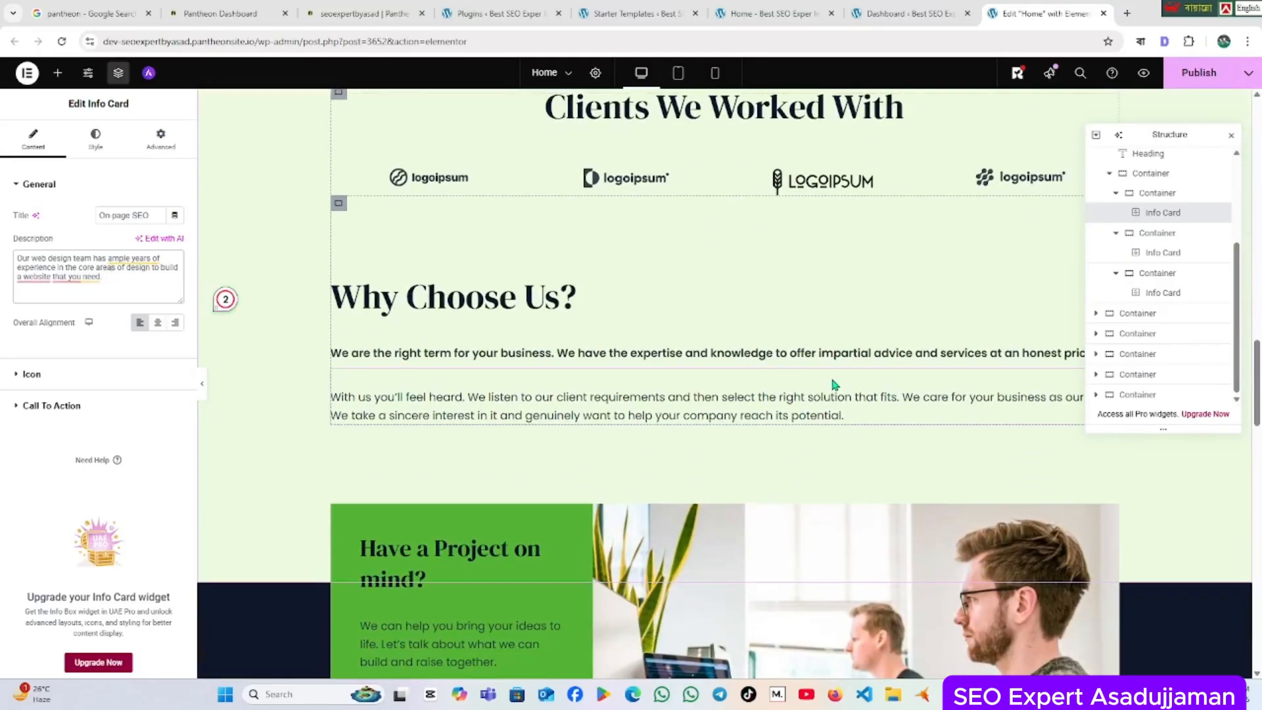
pyautogui.scroll(2, 832, 381)
pyautogui.click(443, 318)
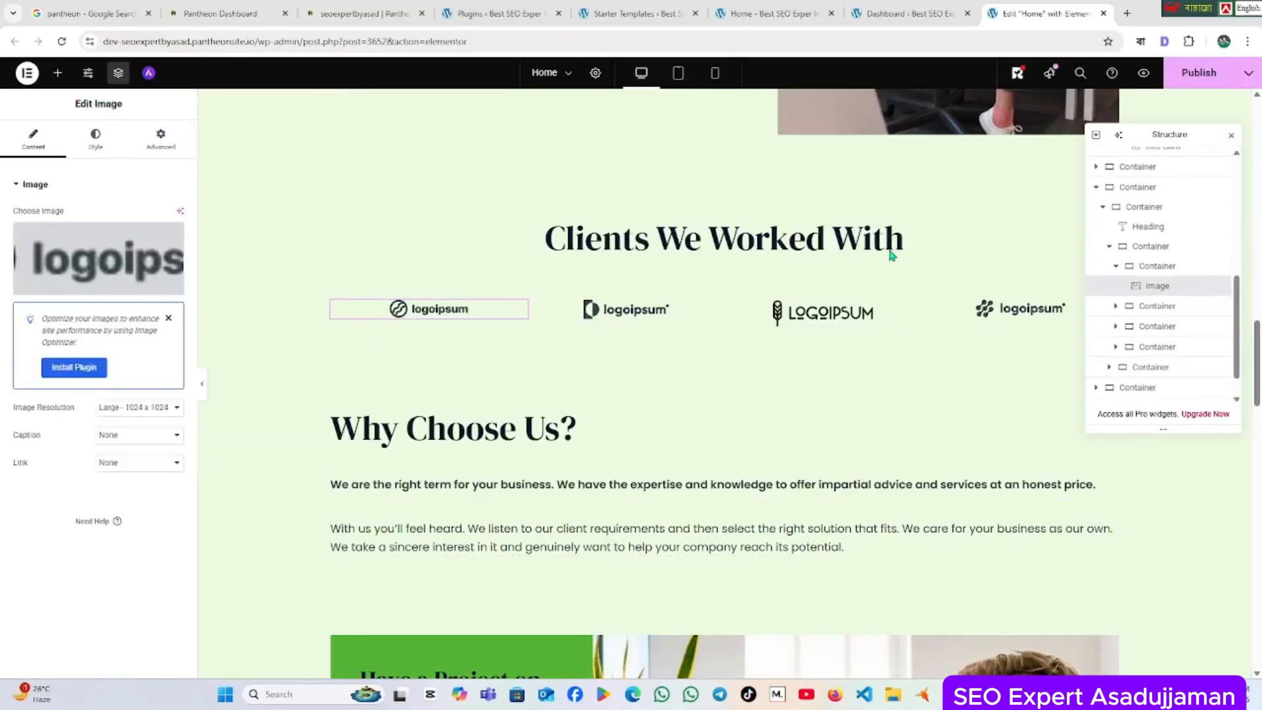
pyautogui.click(877, 121)
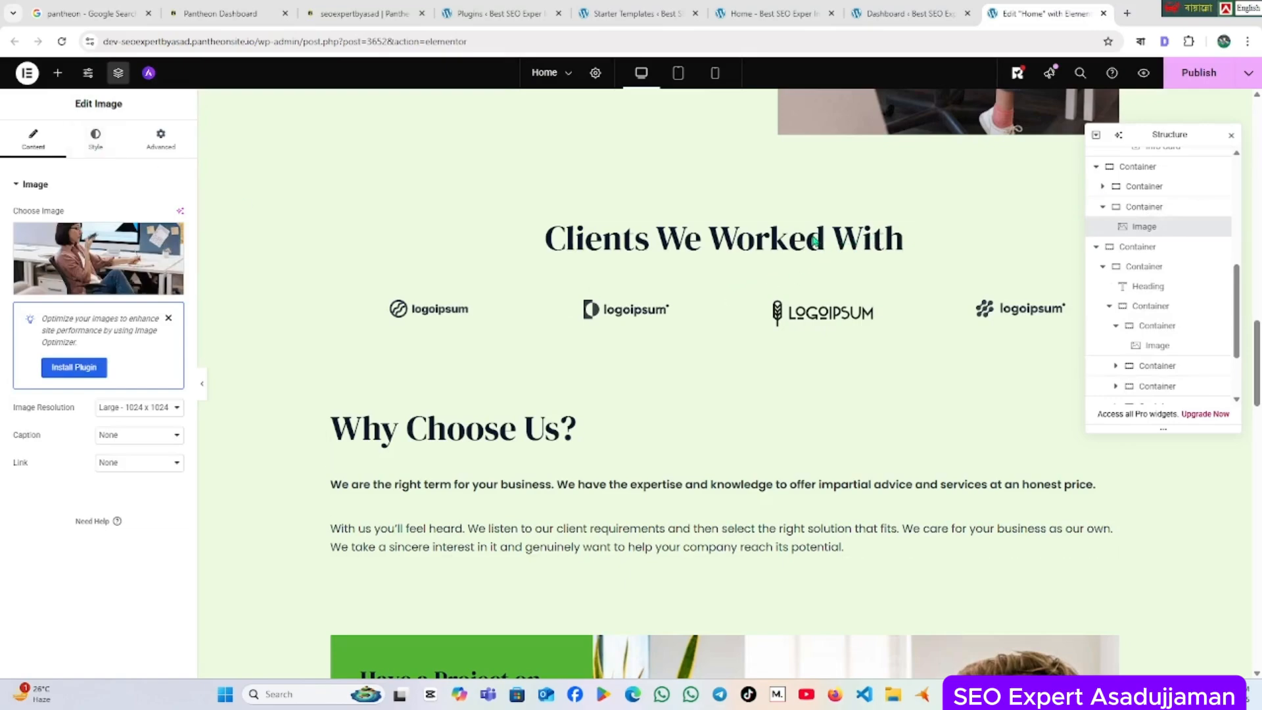
pyautogui.click(465, 318)
pyautogui.click(625, 311)
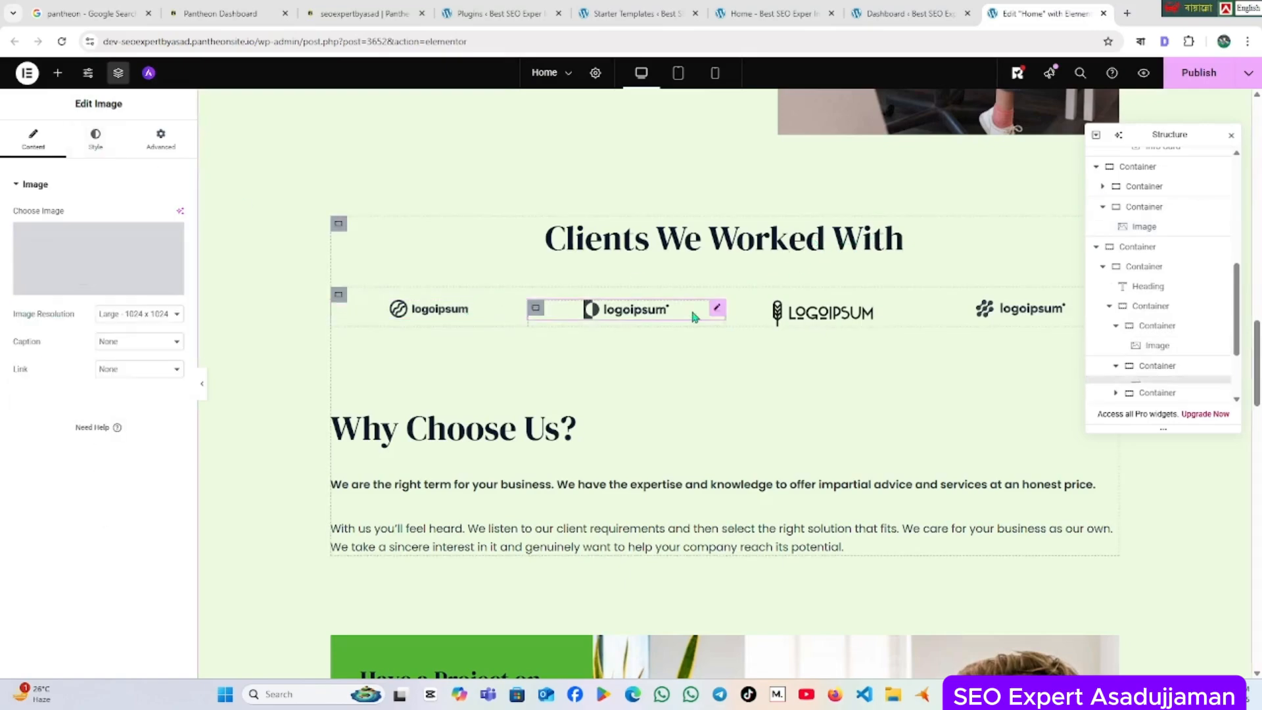
pyautogui.click(813, 316)
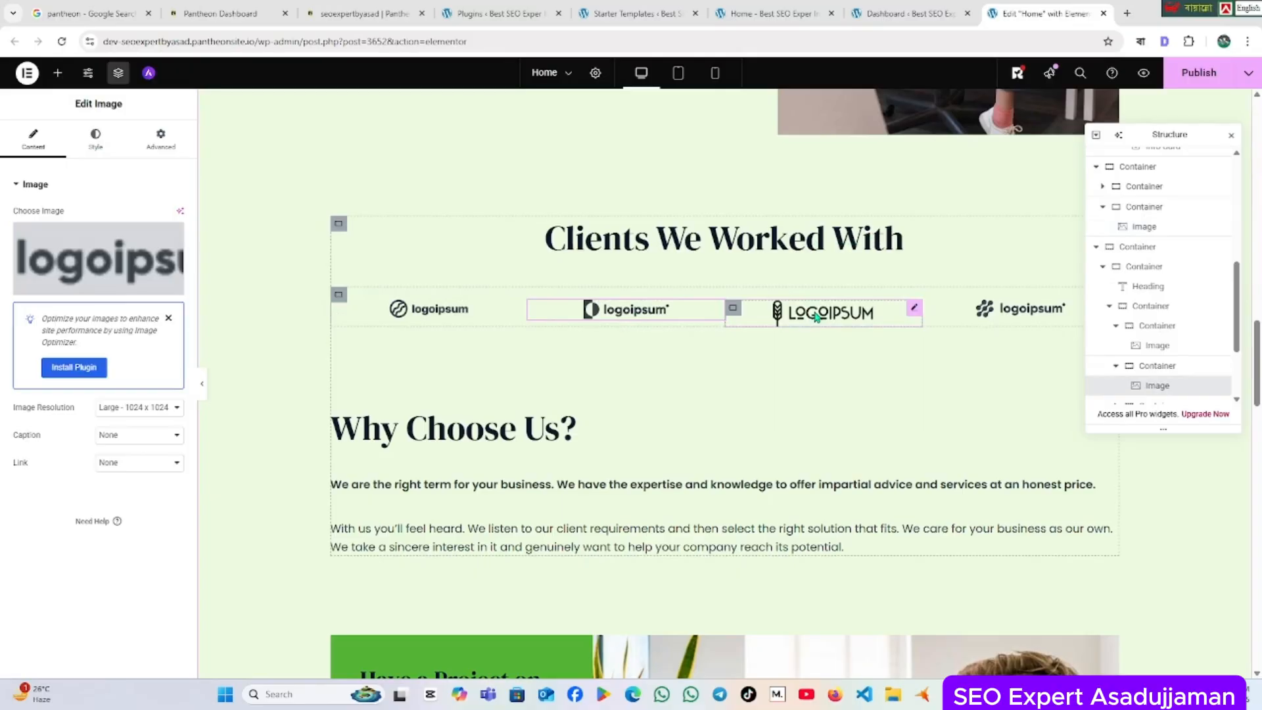
pyautogui.click(1020, 309)
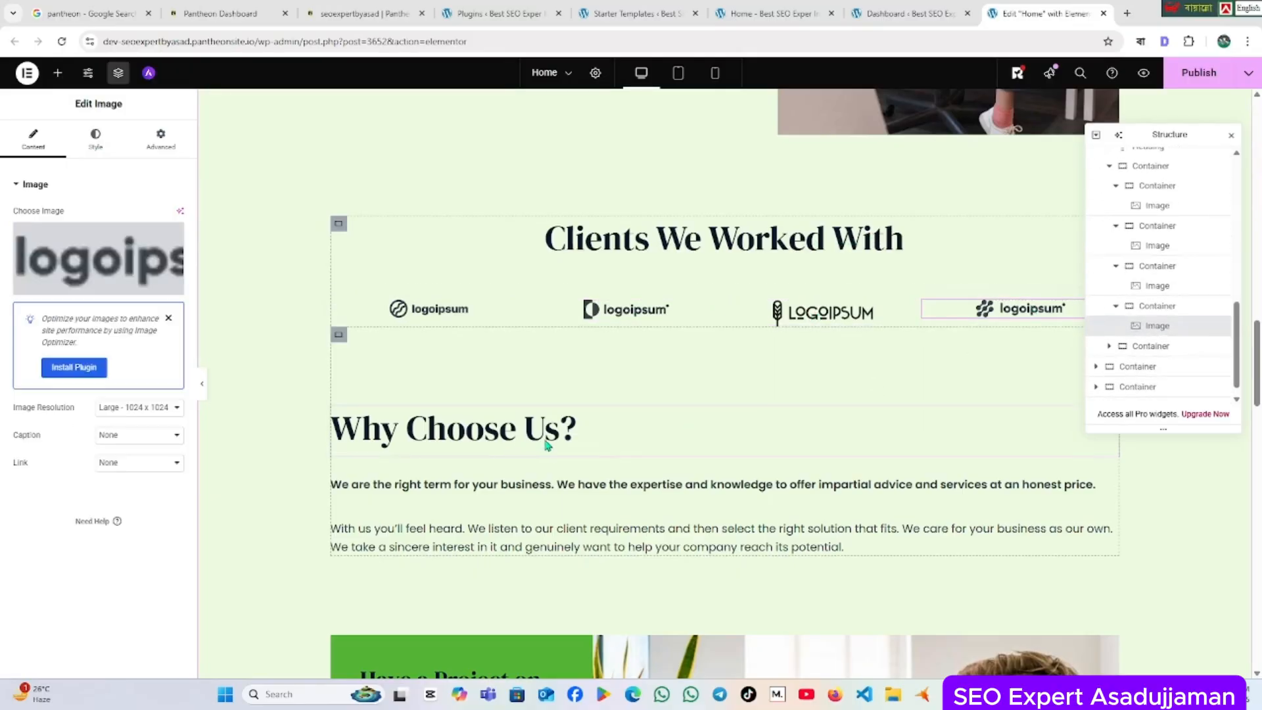
# Reword the "Why Choose Us?" heading to "Why Choose Me?" with a capital M.
pyautogui.click(607, 418)
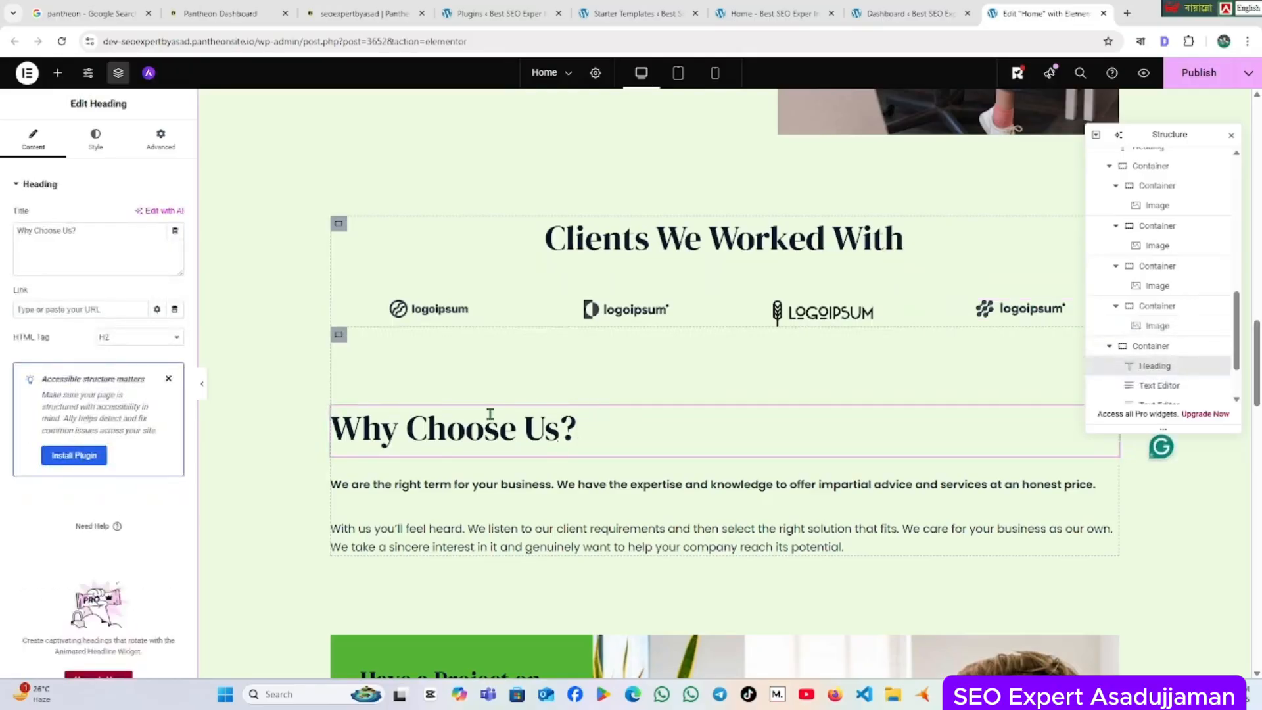
pyautogui.click(73, 229)
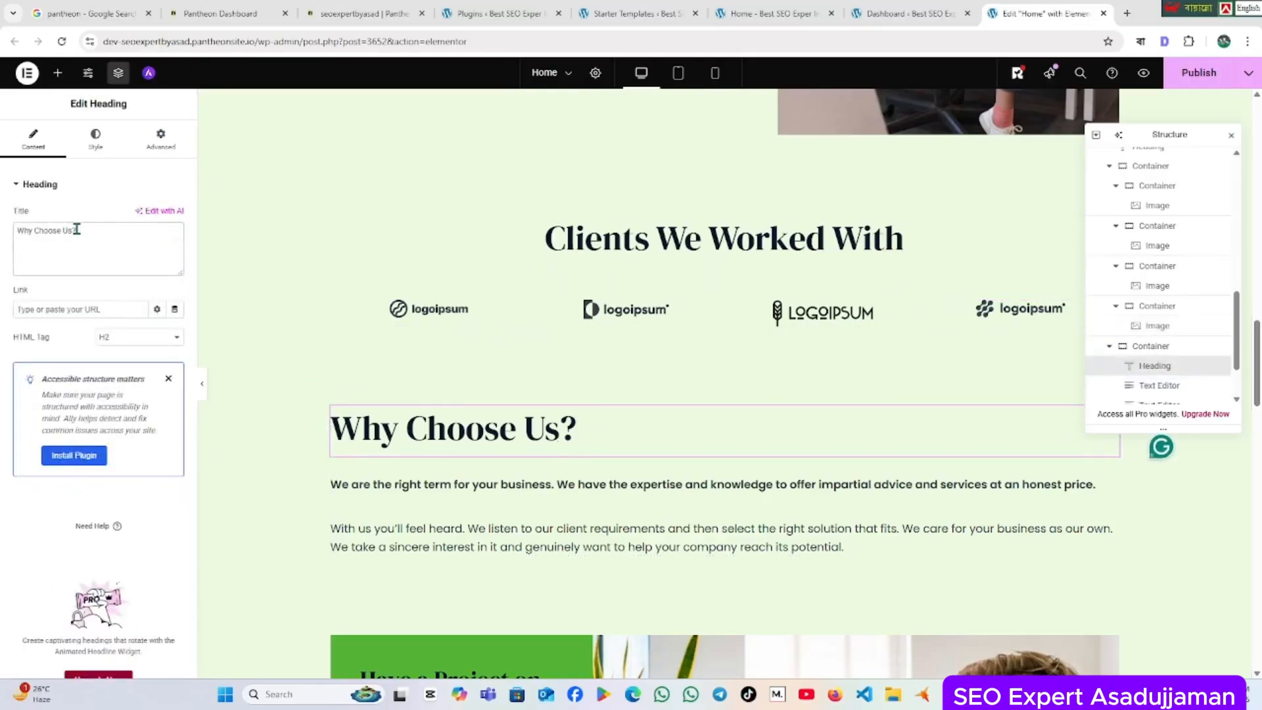
pyautogui.press('BackSpace')
pyautogui.press('BackSpace')
pyautogui.write('me')
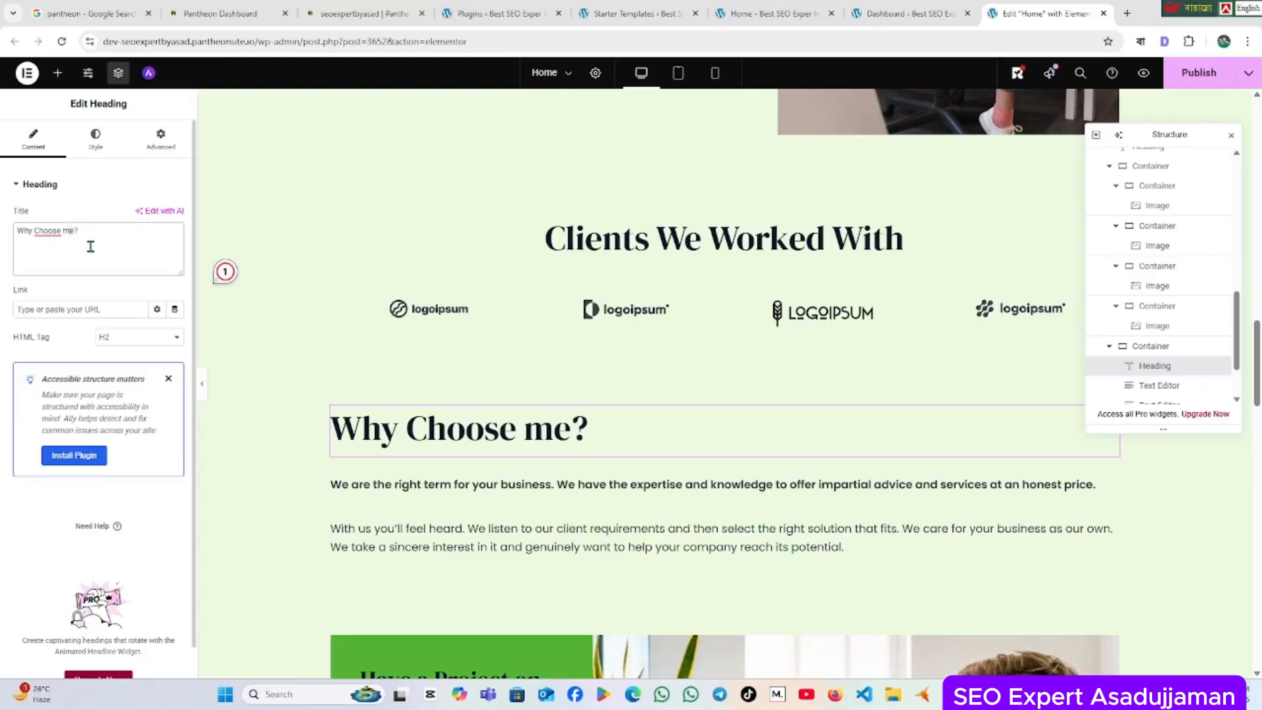
pyautogui.press('Left')
pyautogui.press('BackSpace')
pyautogui.write('M')
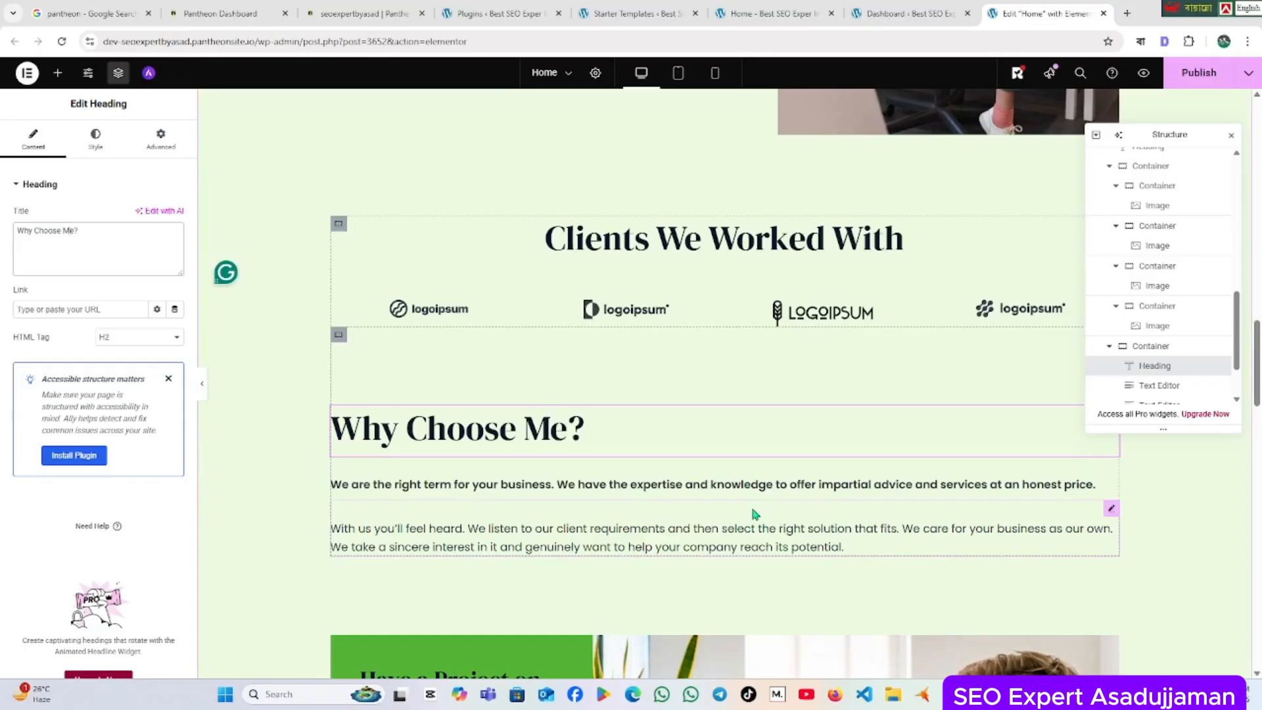
pyautogui.scroll(-4, 755, 514)
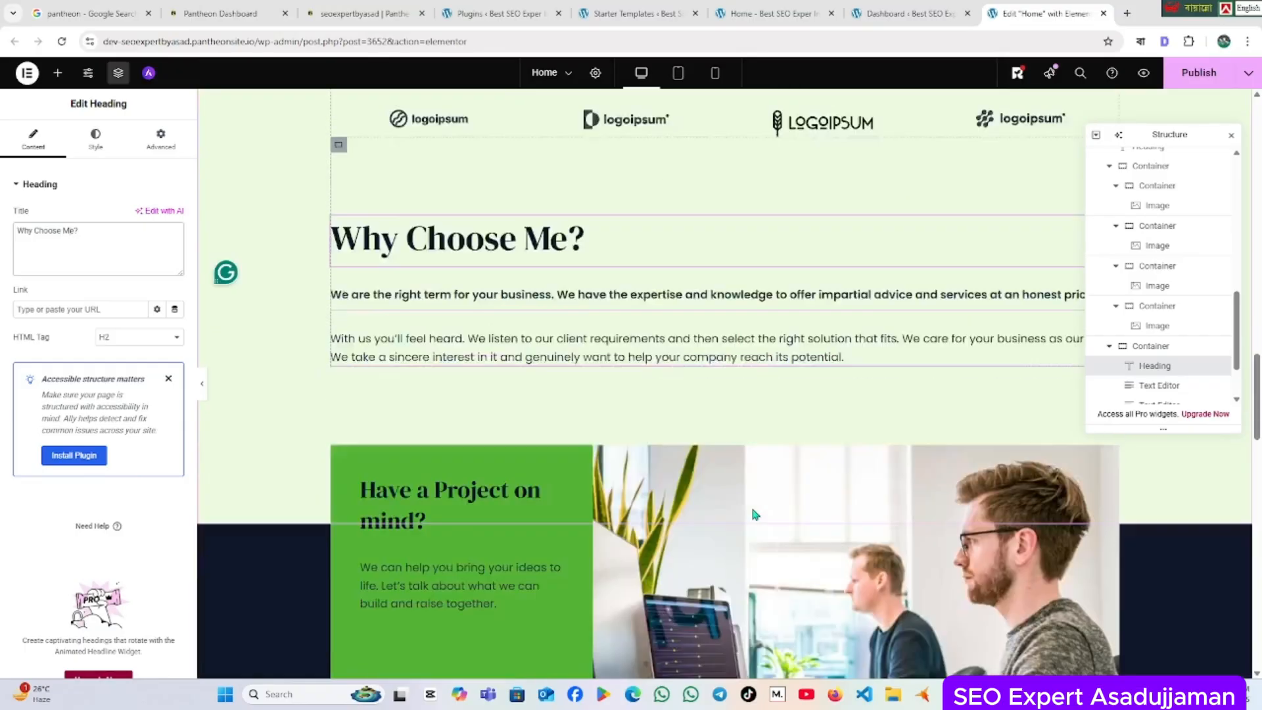
# Examine the replacement options for the "Have a Project on mind?" image in the media library and the Downloads folder, keeping the current image.
pyautogui.scroll(-6, 739, 440)
pyautogui.scroll(3, 739, 440)
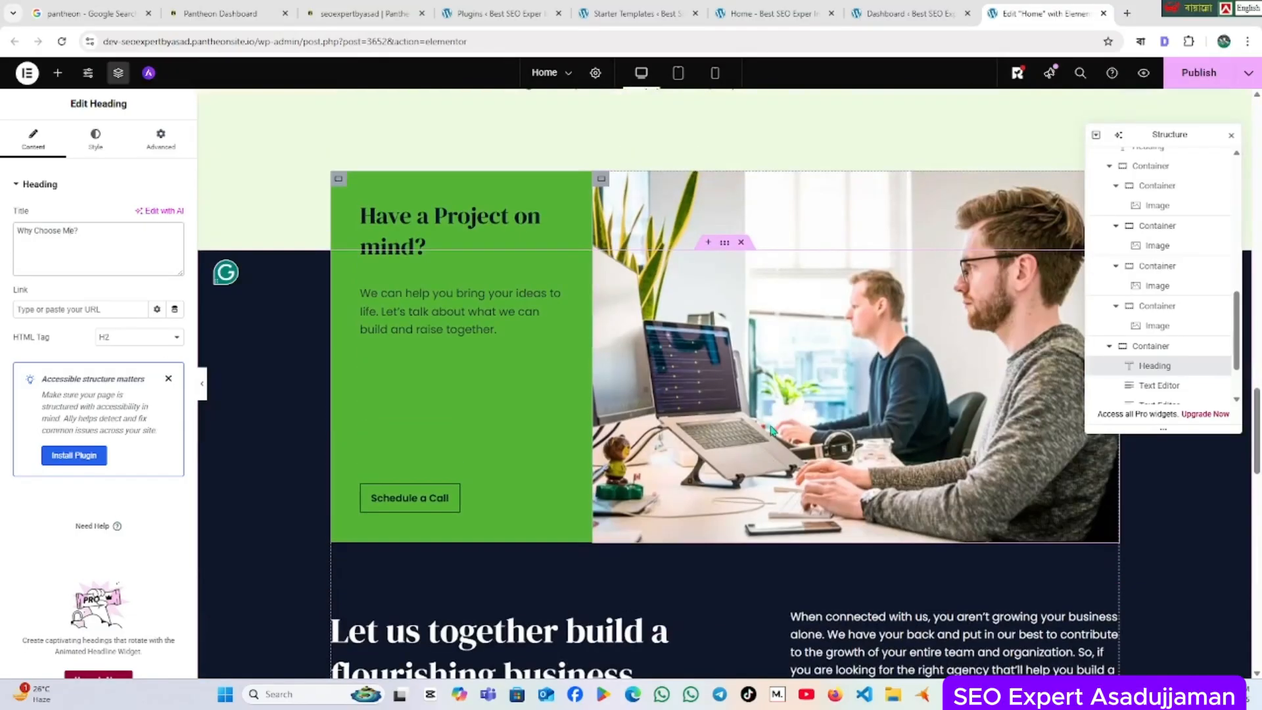
pyautogui.click(819, 404)
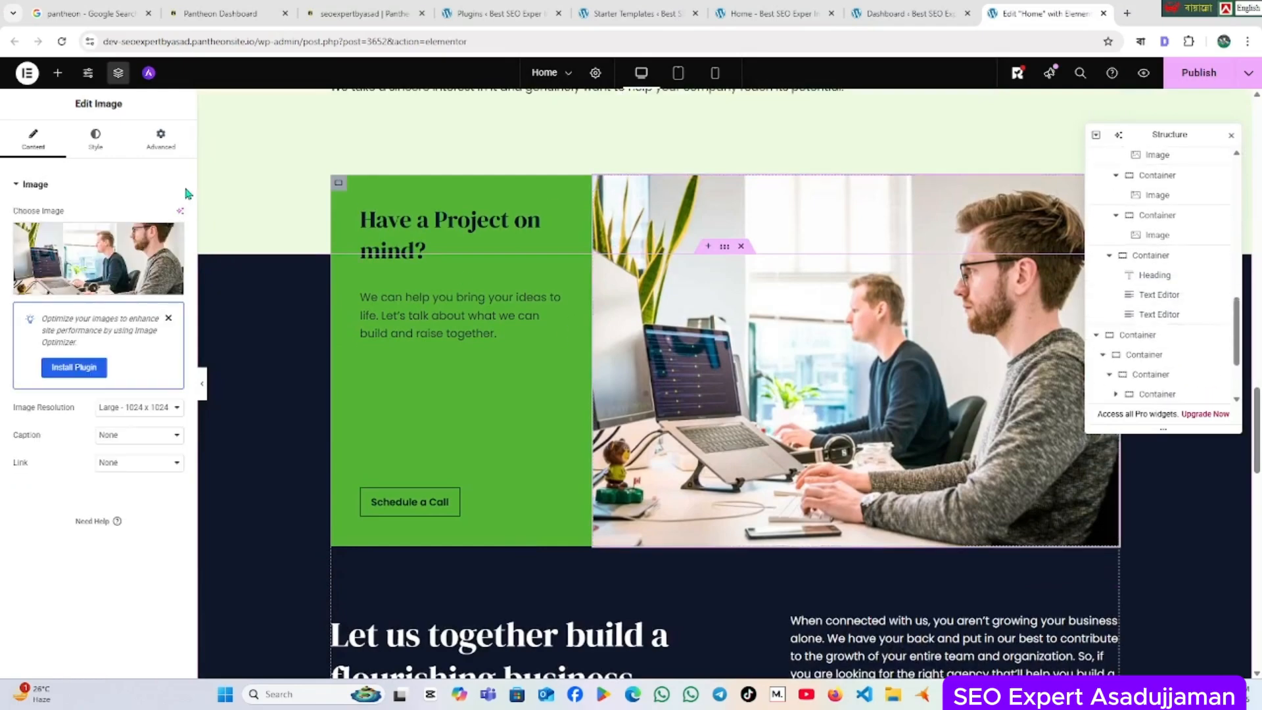
pyautogui.click(95, 289)
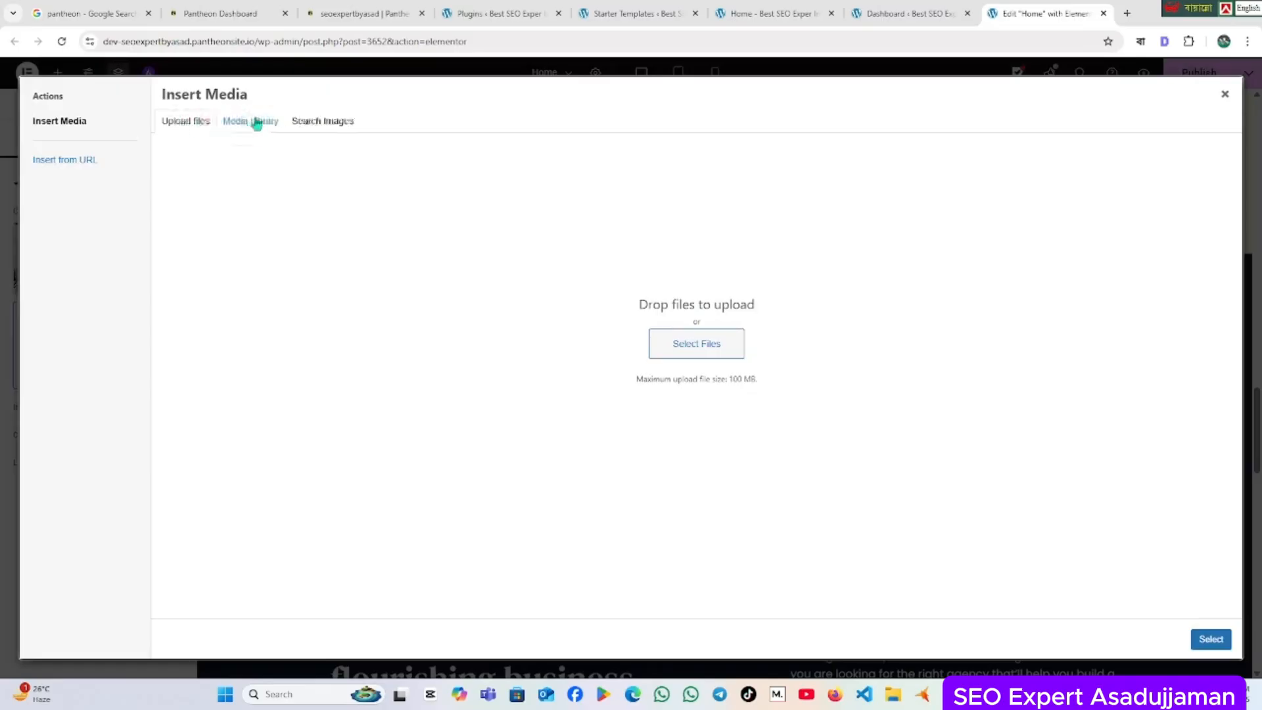
pyautogui.click(254, 120)
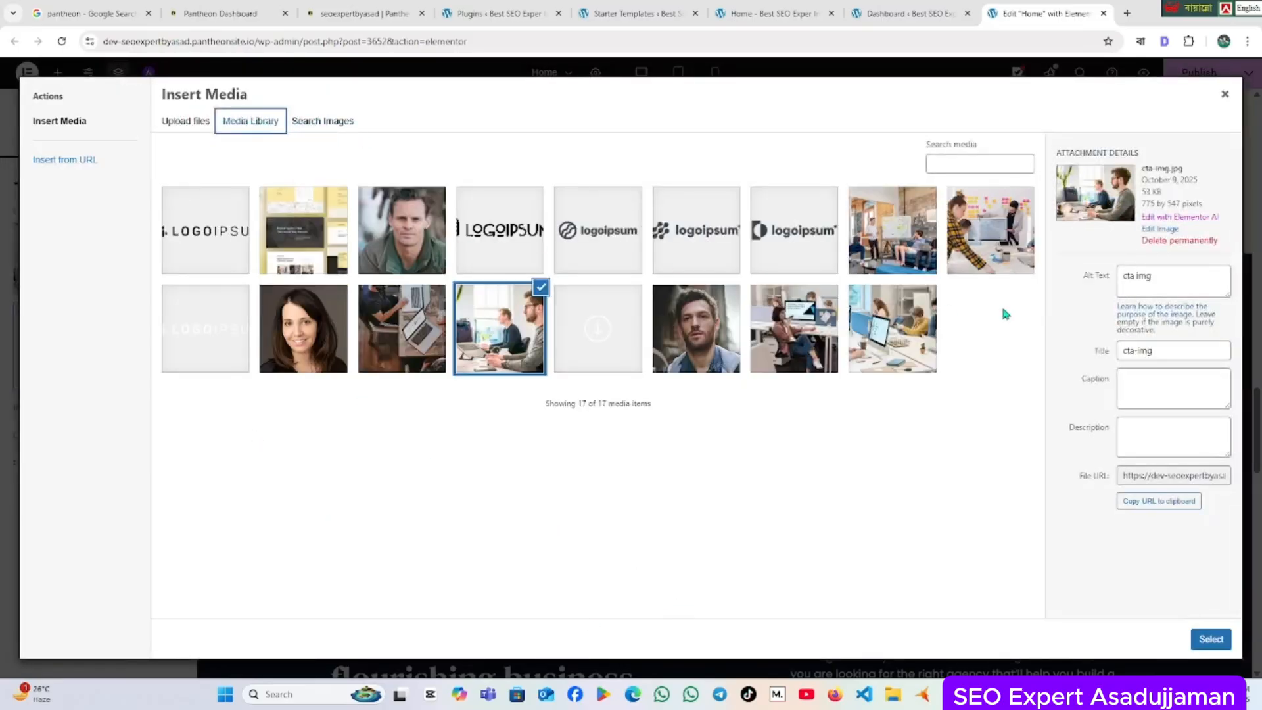
pyautogui.click(183, 121)
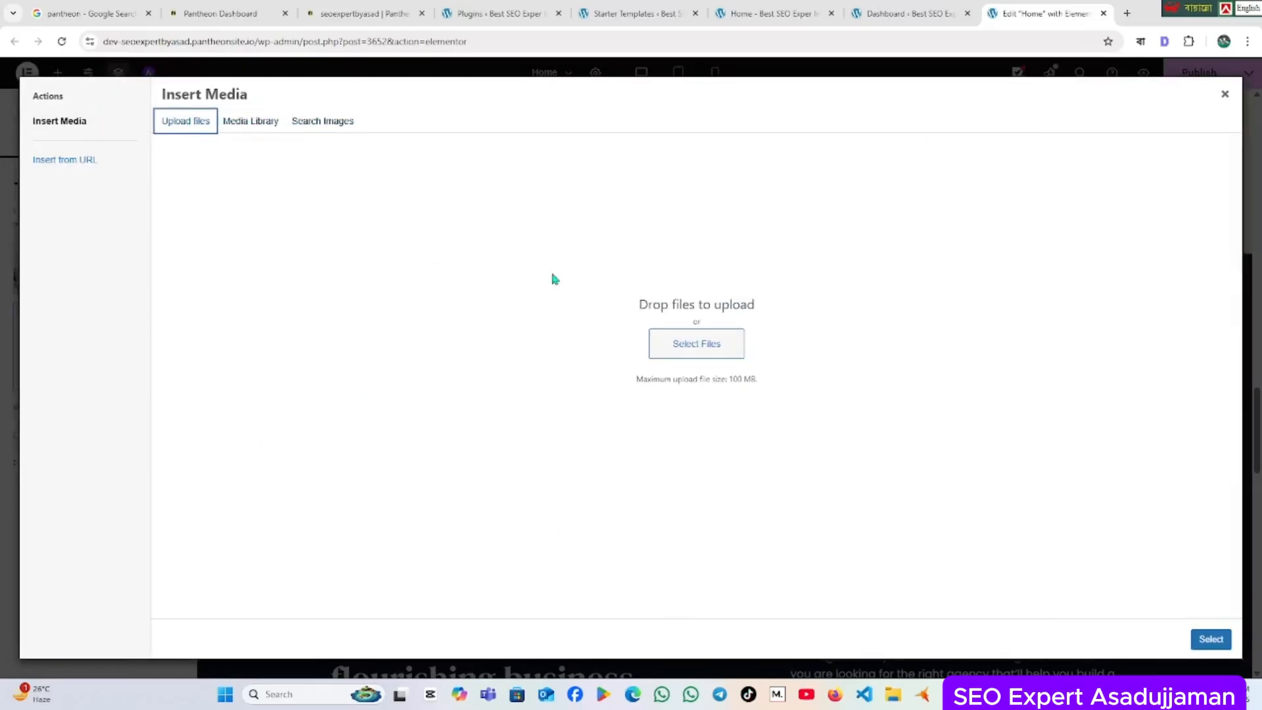
pyautogui.click(696, 348)
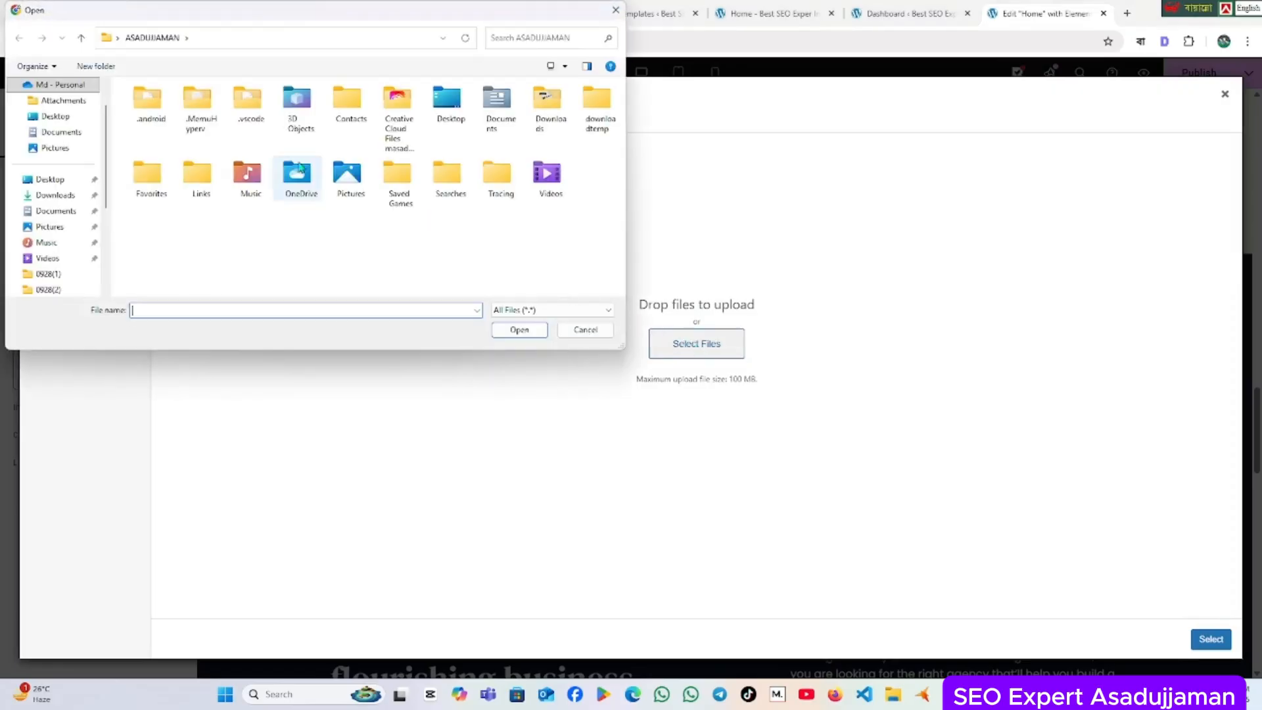
pyautogui.click(41, 196)
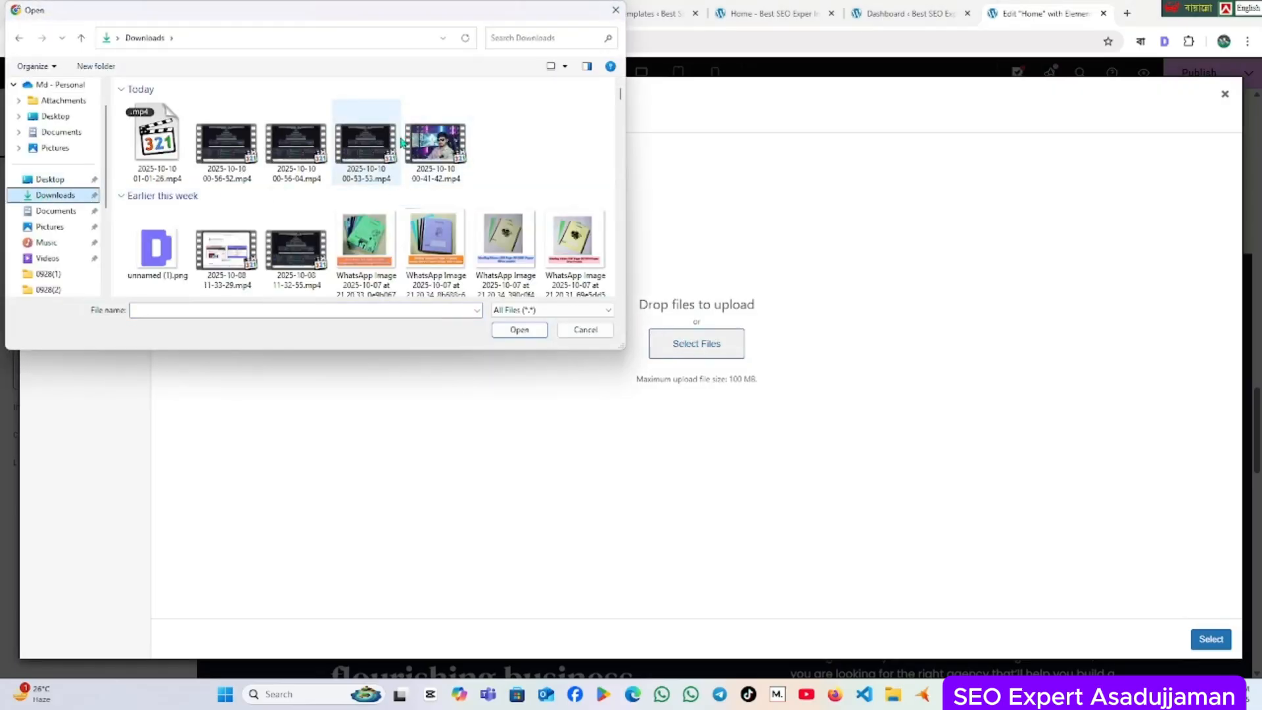
pyautogui.click(615, 10)
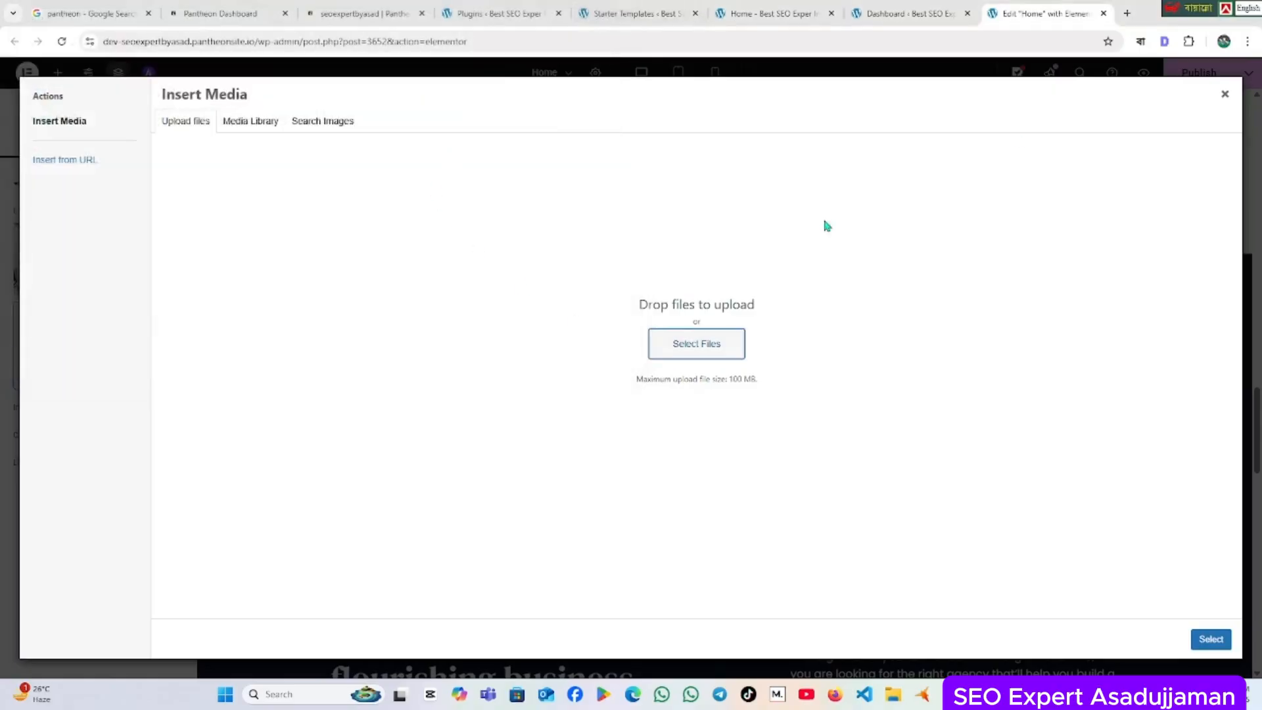
pyautogui.click(1225, 98)
# Look over the remaining homepage sections down to the Subscribe form and the footer's contact details and social icons.
pyautogui.scroll(-12, 824, 408)
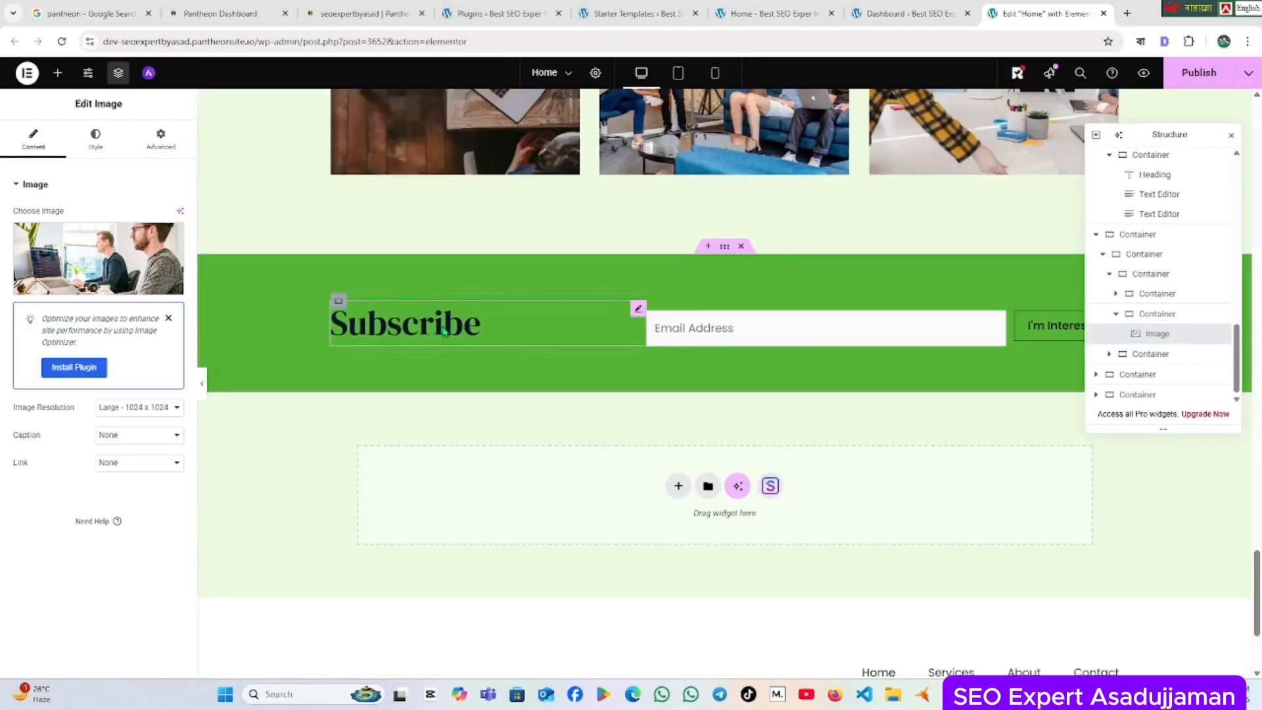
pyautogui.scroll(-3, 809, 379)
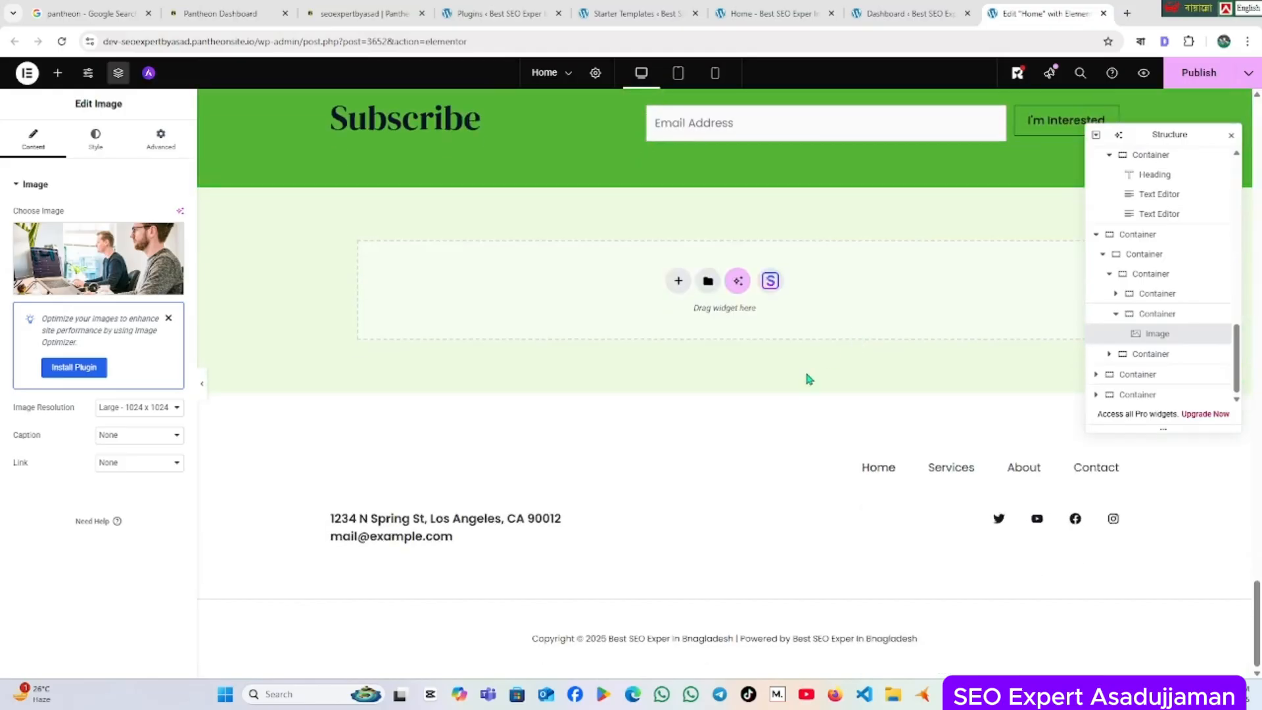
pyautogui.click(430, 523)
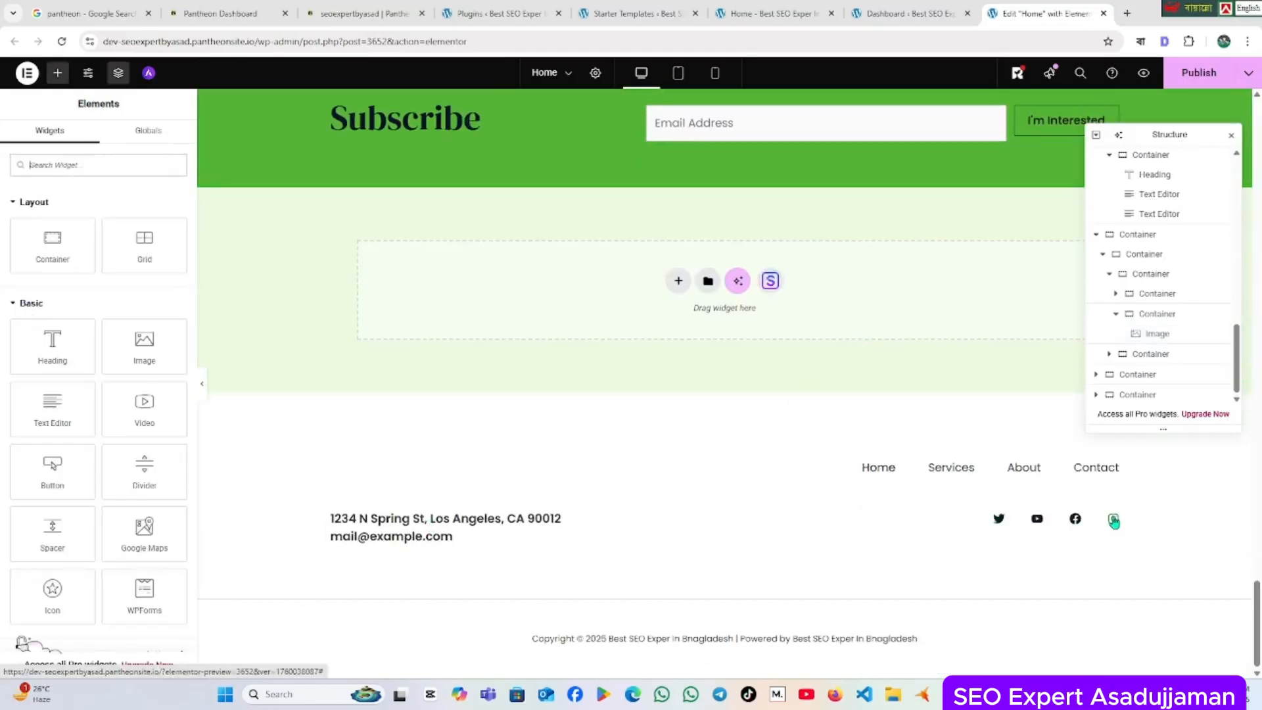
pyautogui.scroll(6, 756, 513)
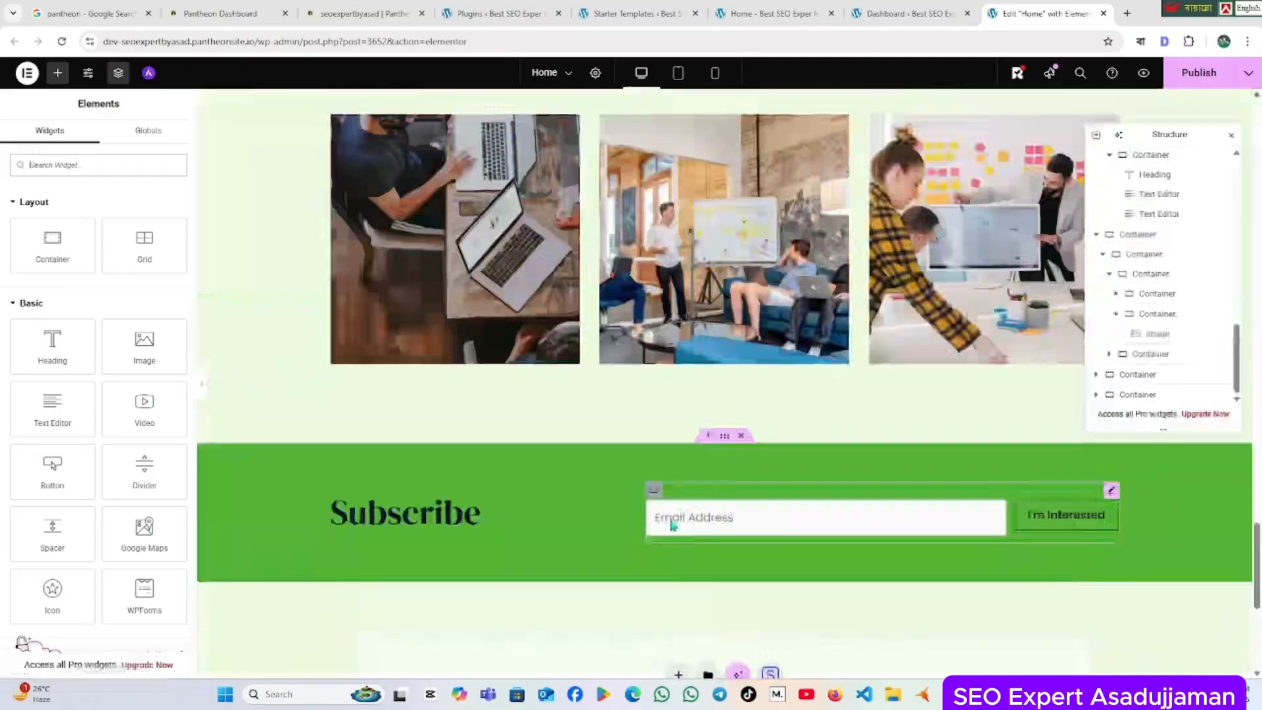
pyautogui.scroll(20, 672, 520)
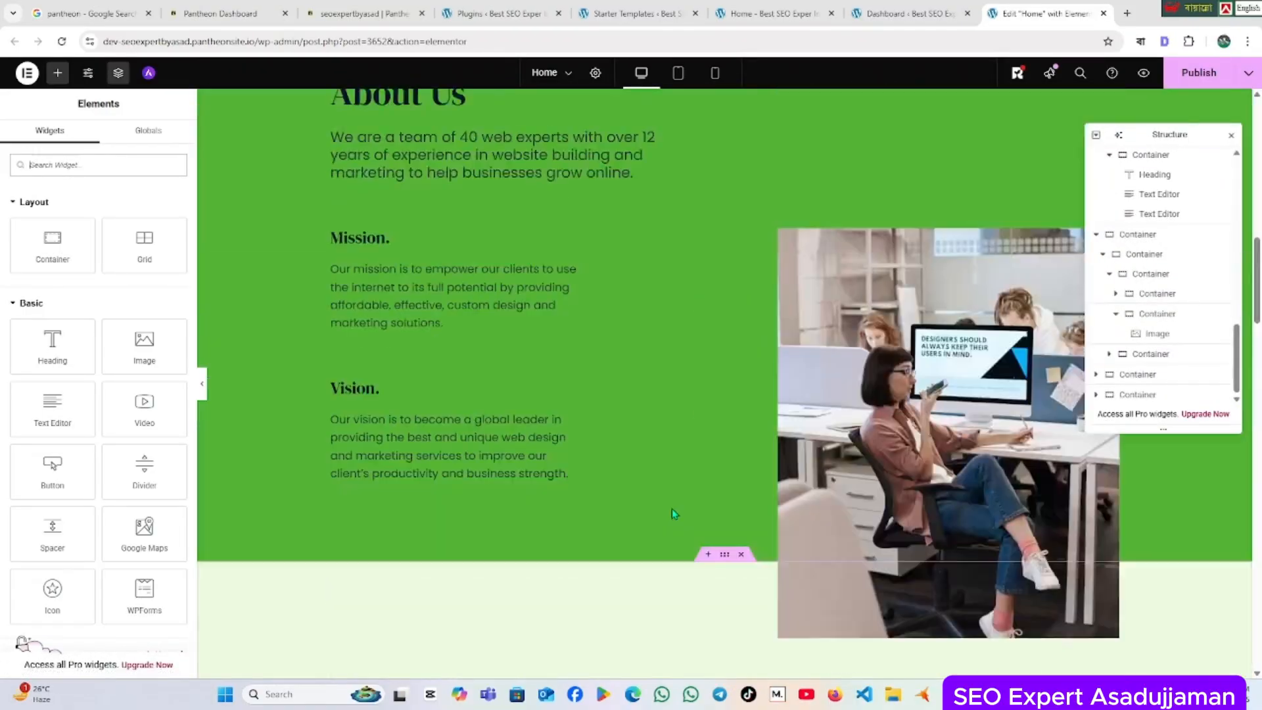
pyautogui.scroll(20, 671, 514)
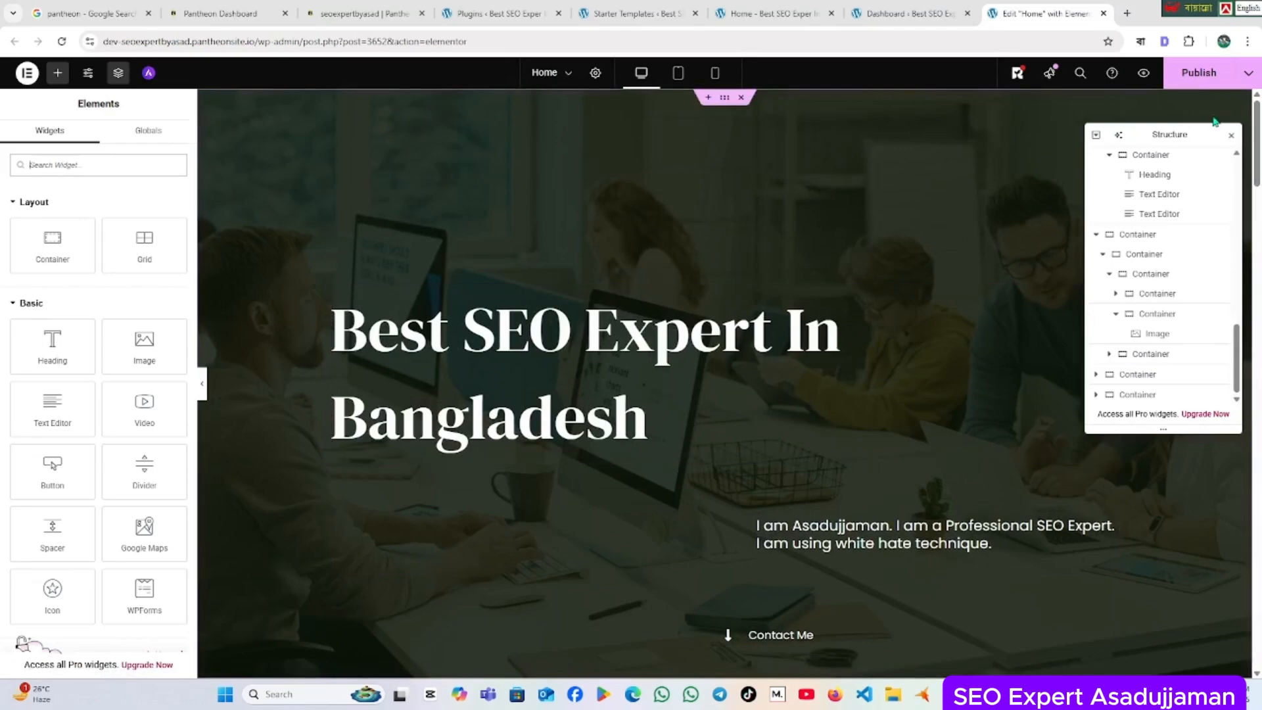
# Publish the updated home page and open its preview to review the edited sections.
pyautogui.click(1218, 78)
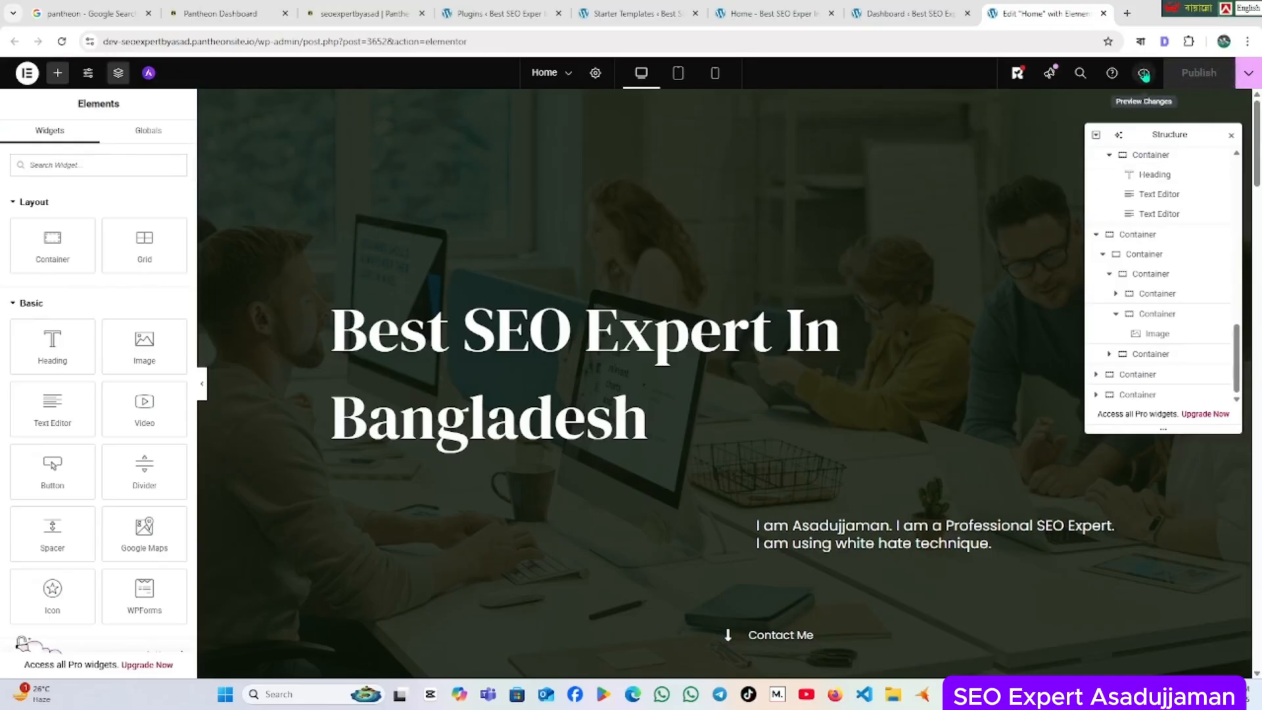
pyautogui.click(1143, 74)
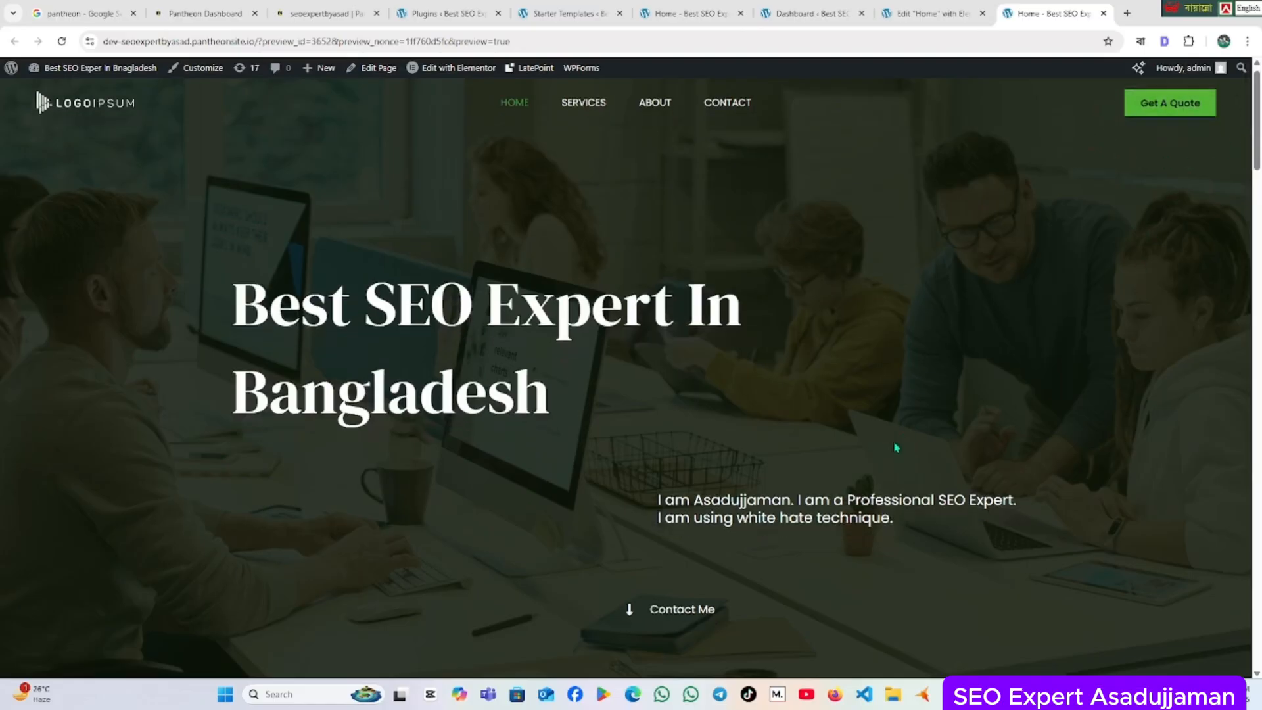
pyautogui.scroll(-5, 877, 438)
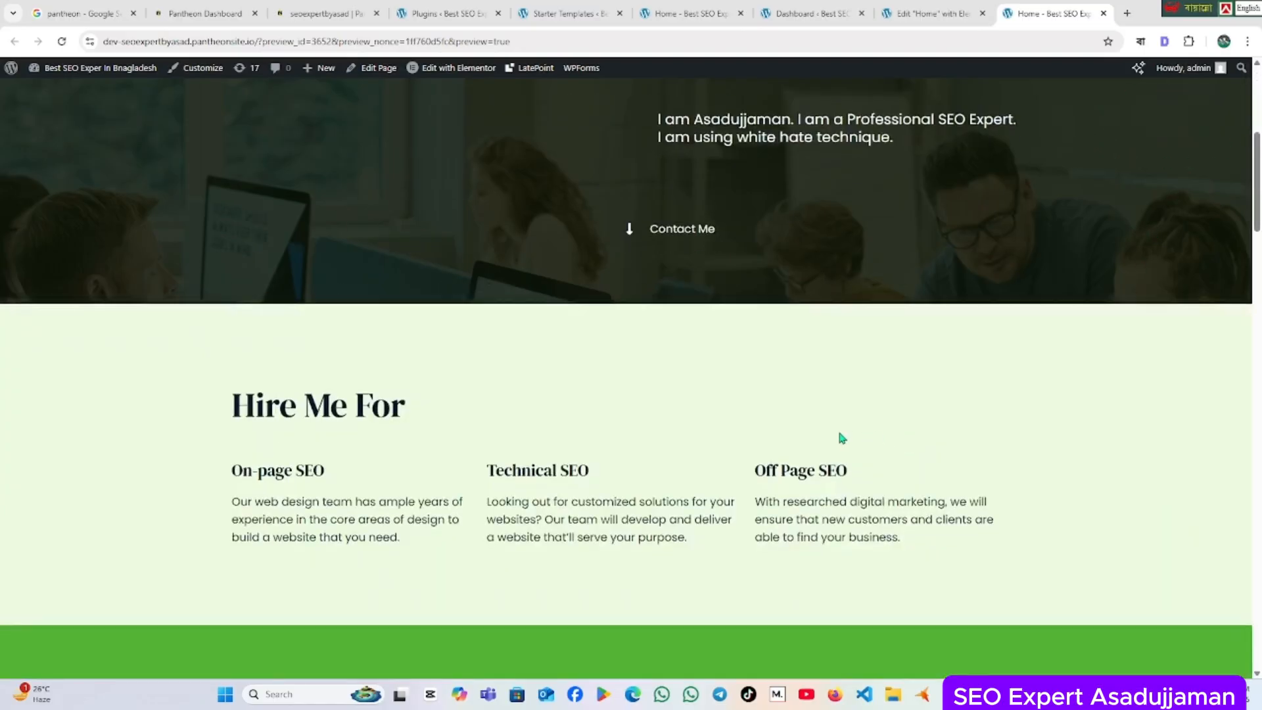
pyautogui.scroll(-20, 842, 437)
pyautogui.scroll(-8, 840, 436)
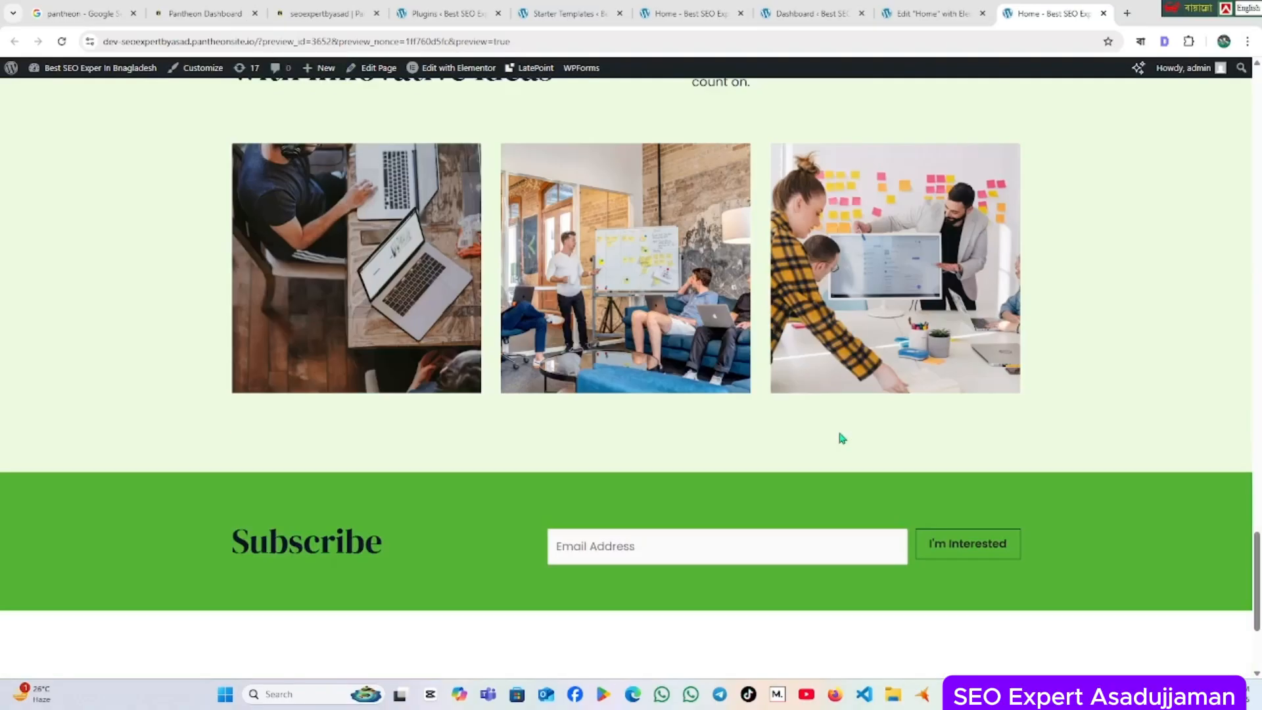
pyautogui.scroll(14, 839, 436)
pyautogui.scroll(5, 698, 349)
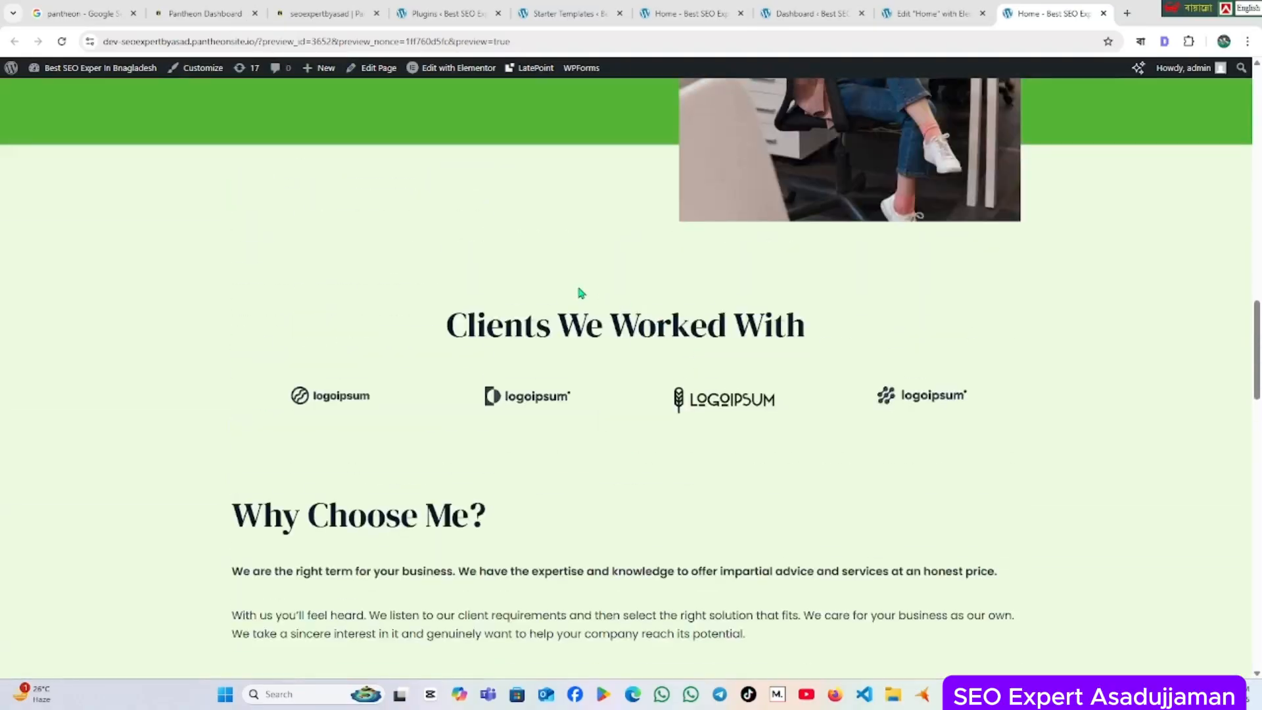
# Check the previewed page's mobile layout down to the footer with the browser's device emulation, and review the desktop sections through "Why Choose Me?".
pyautogui.rightClick(553, 241)
pyautogui.click(610, 557)
pyautogui.hotkey('ctrl', 'shift', 'm')
pyautogui.scroll(-20, 490, 492)
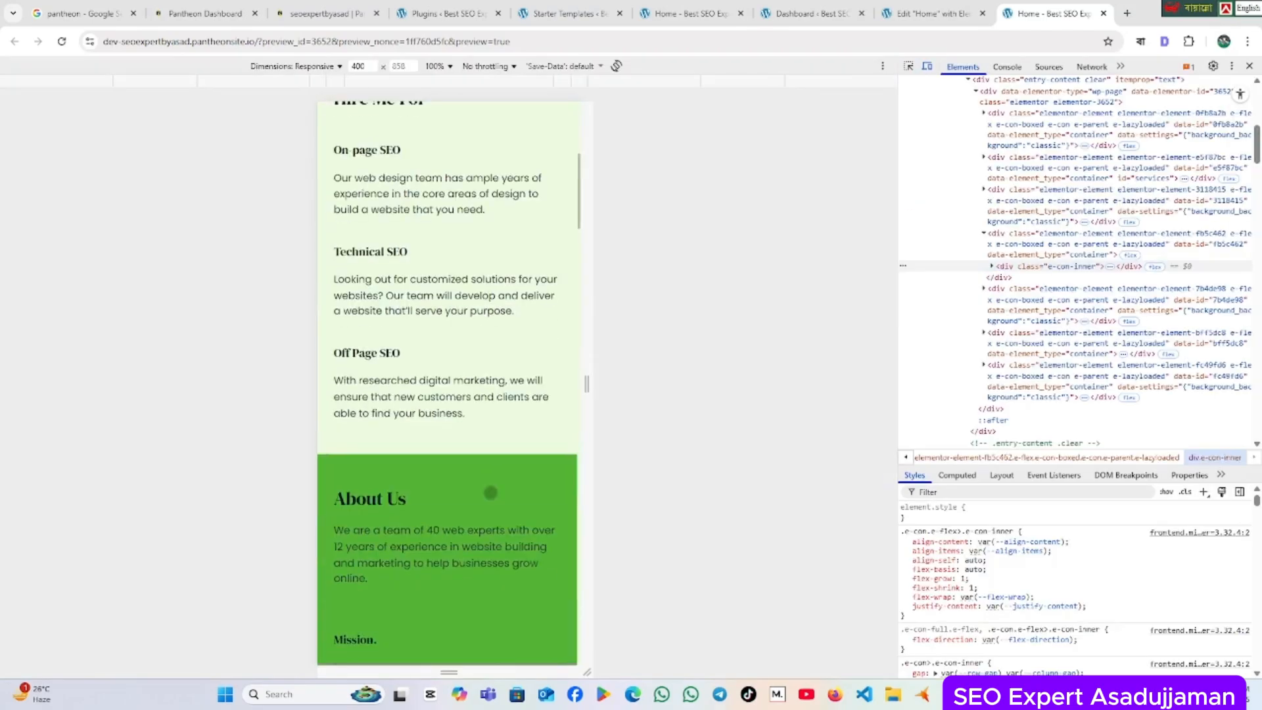
pyautogui.scroll(-10, 493, 487)
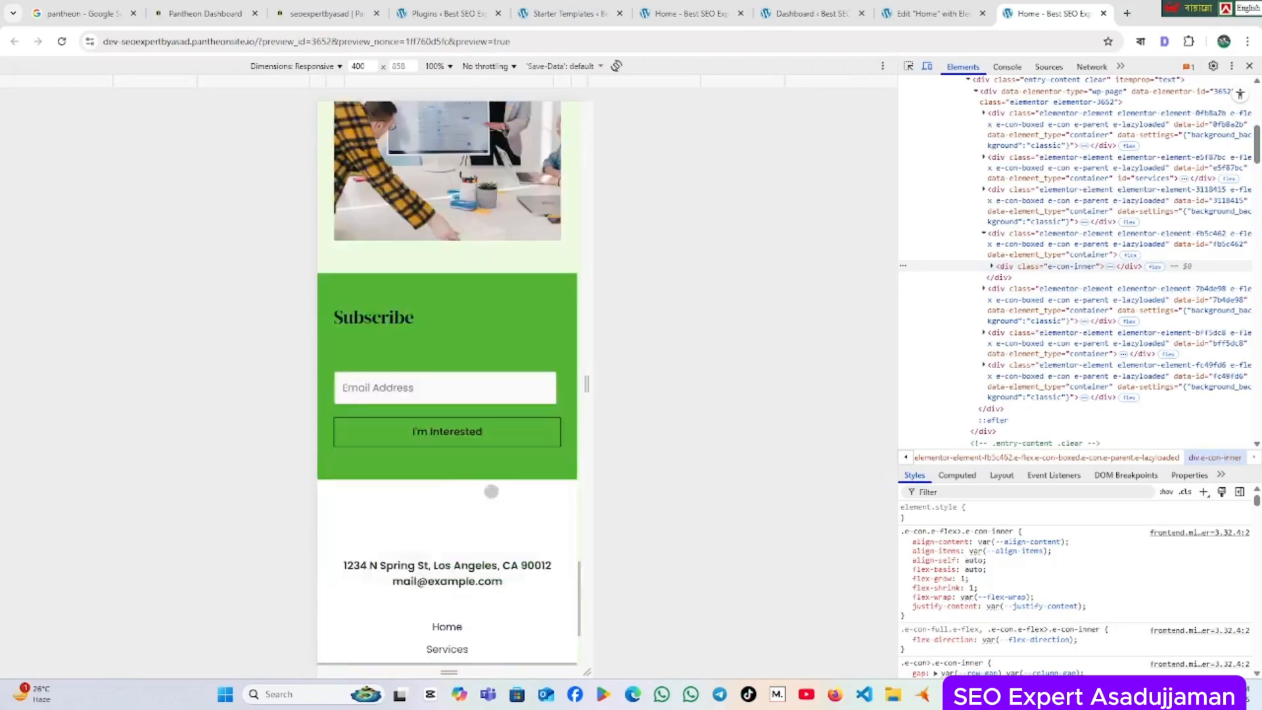
pyautogui.press('F12')
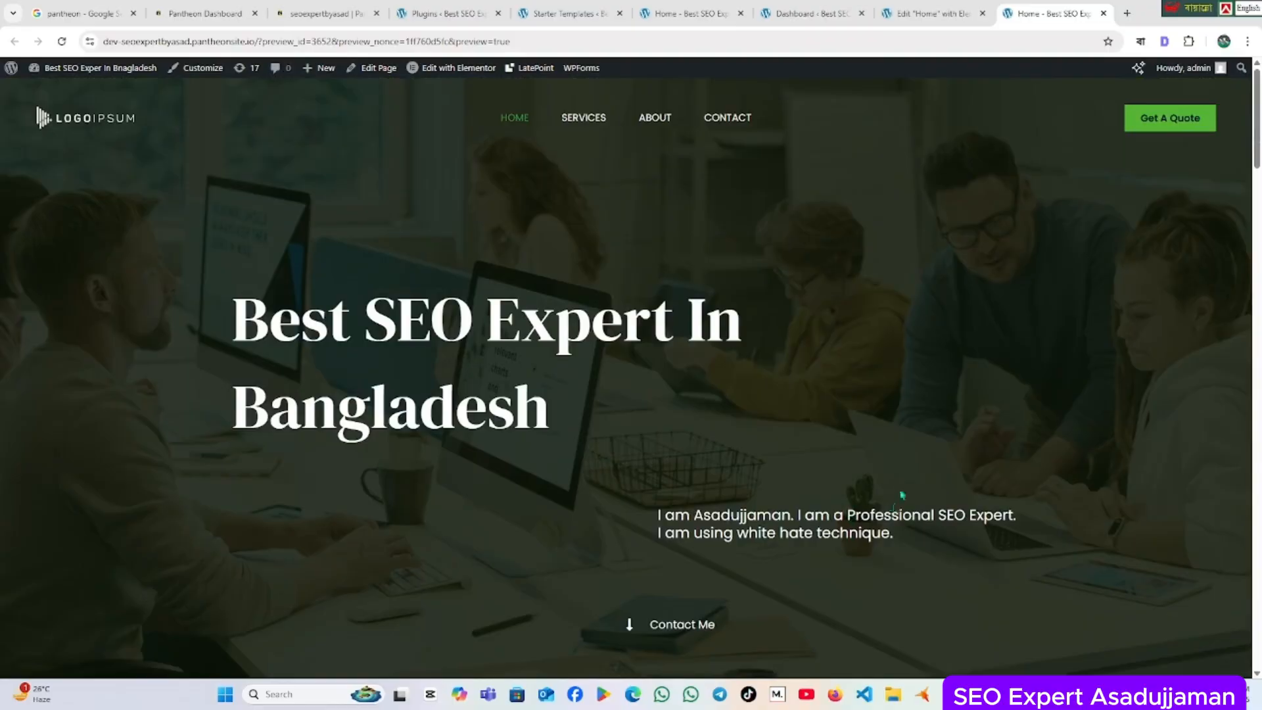
pyautogui.scroll(-12, 902, 495)
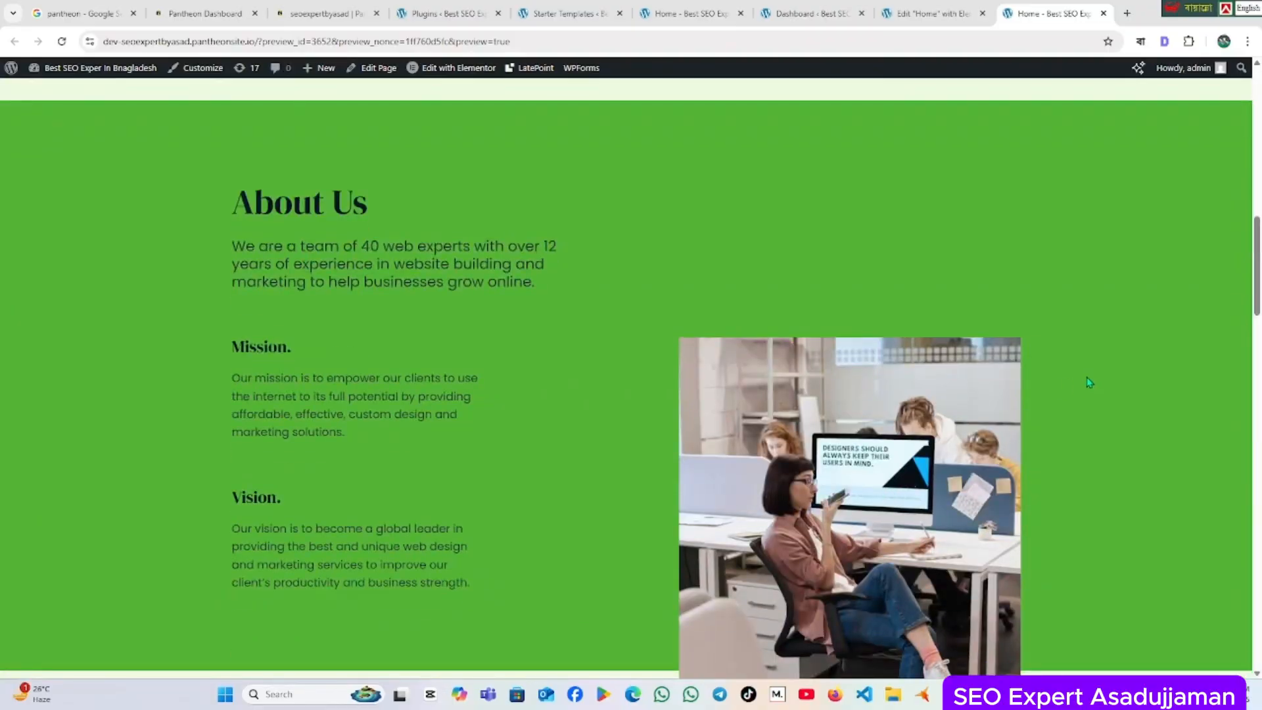
pyautogui.scroll(-6, 1089, 387)
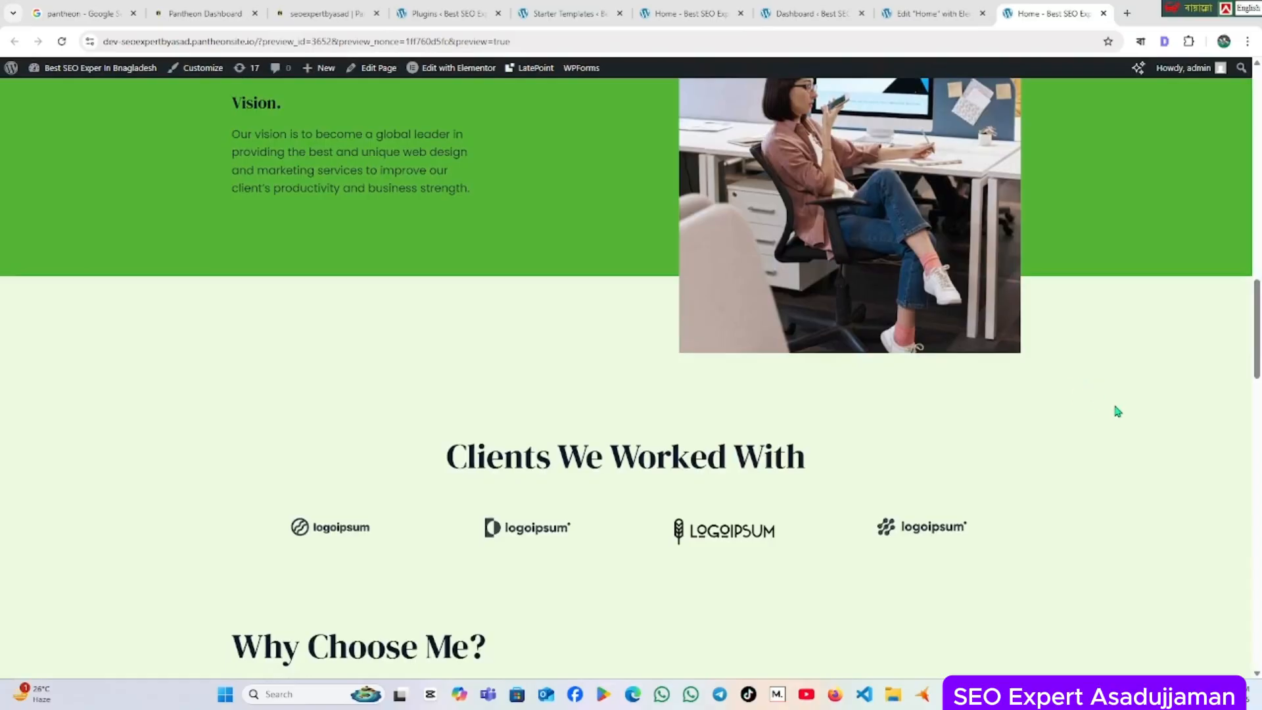
pyautogui.scroll(-6, 1052, 401)
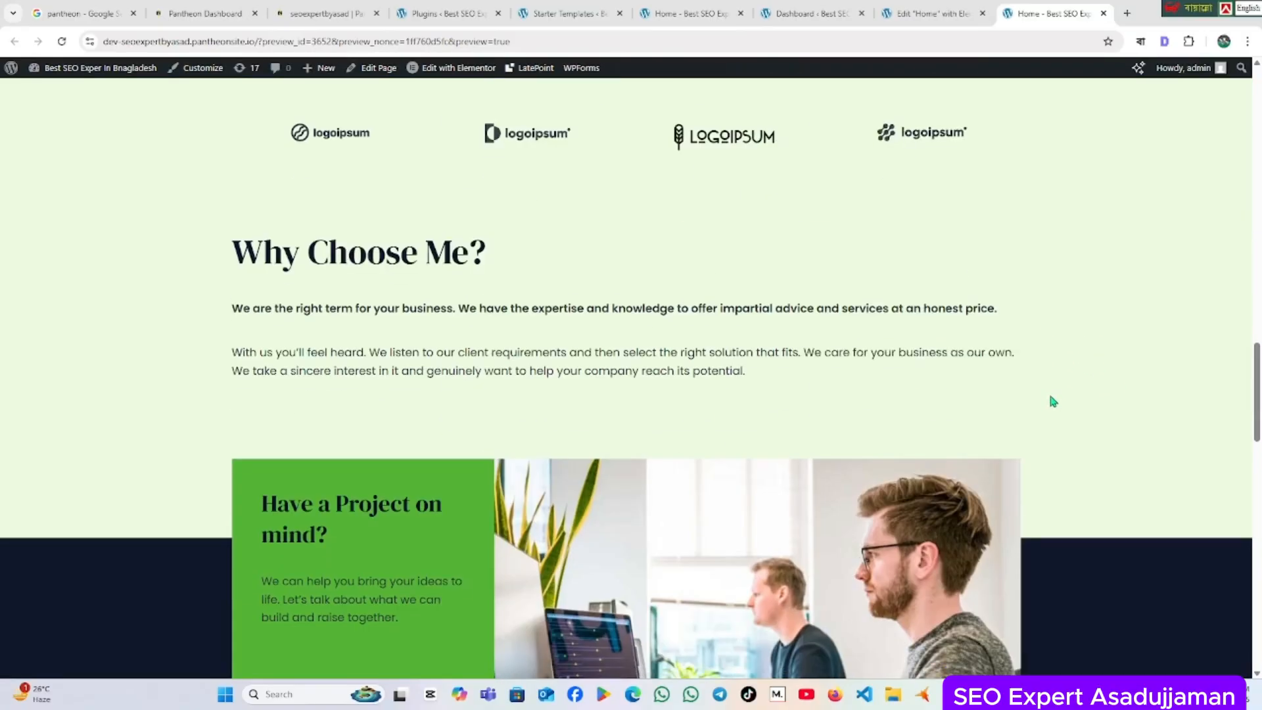